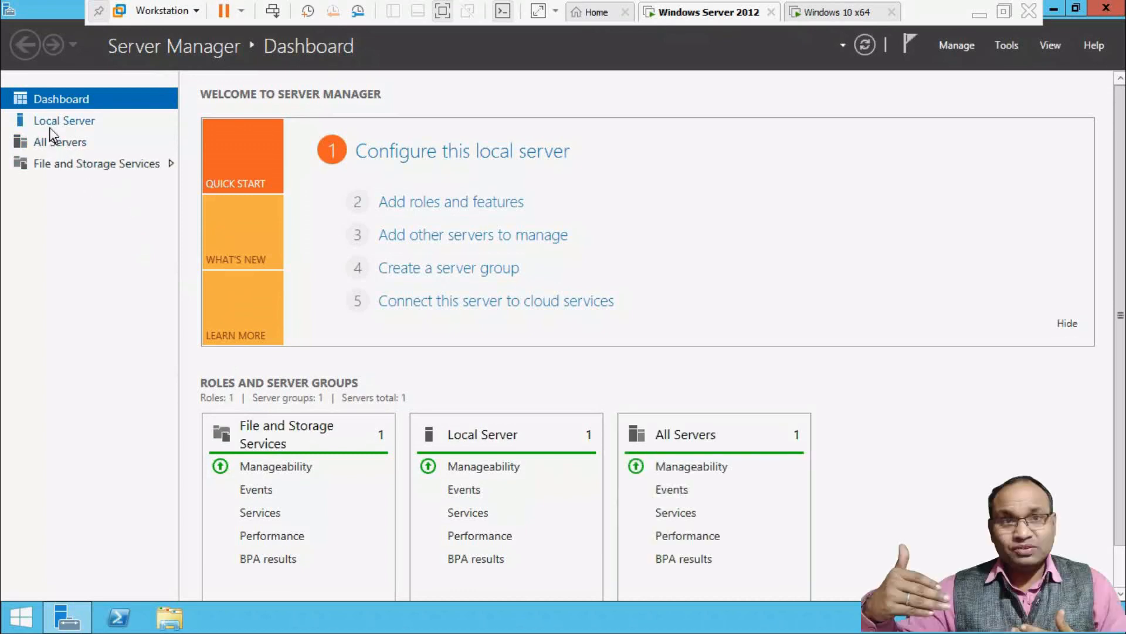
# Close the Server Manager dashboard to reveal the Windows Server desktop.
pyautogui.click(1106, 8)
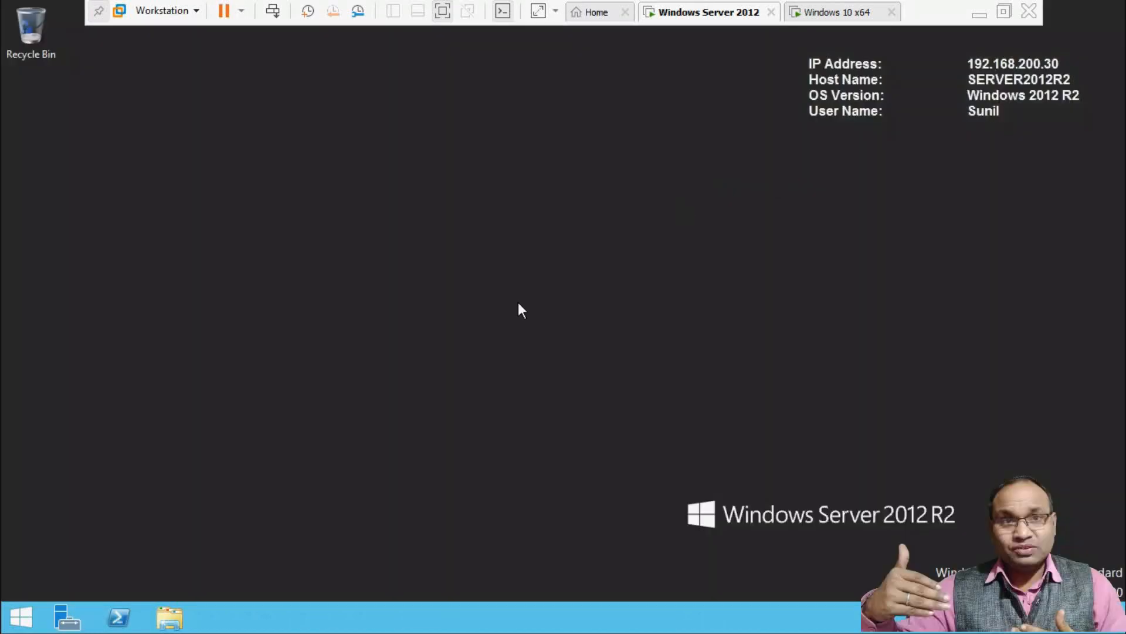
# Browse to C:\Soft in File Explorer and run the FileZilla_Server-0_9_60_2 installer.
pyautogui.press('super+e')
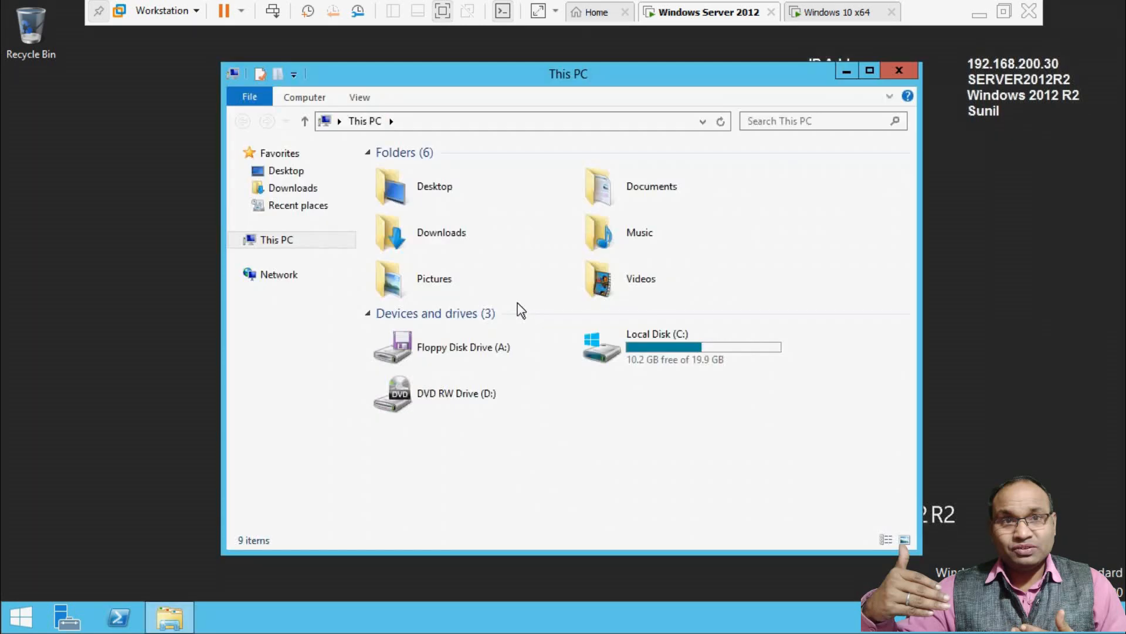
pyautogui.doubleClick(652, 347)
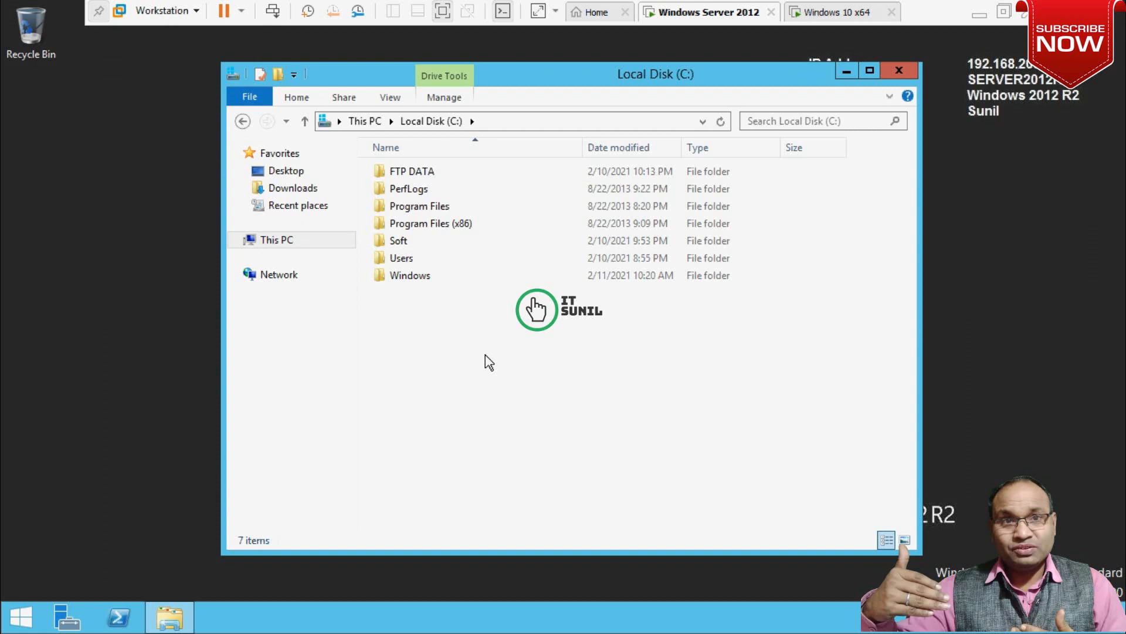
pyautogui.doubleClick(405, 242)
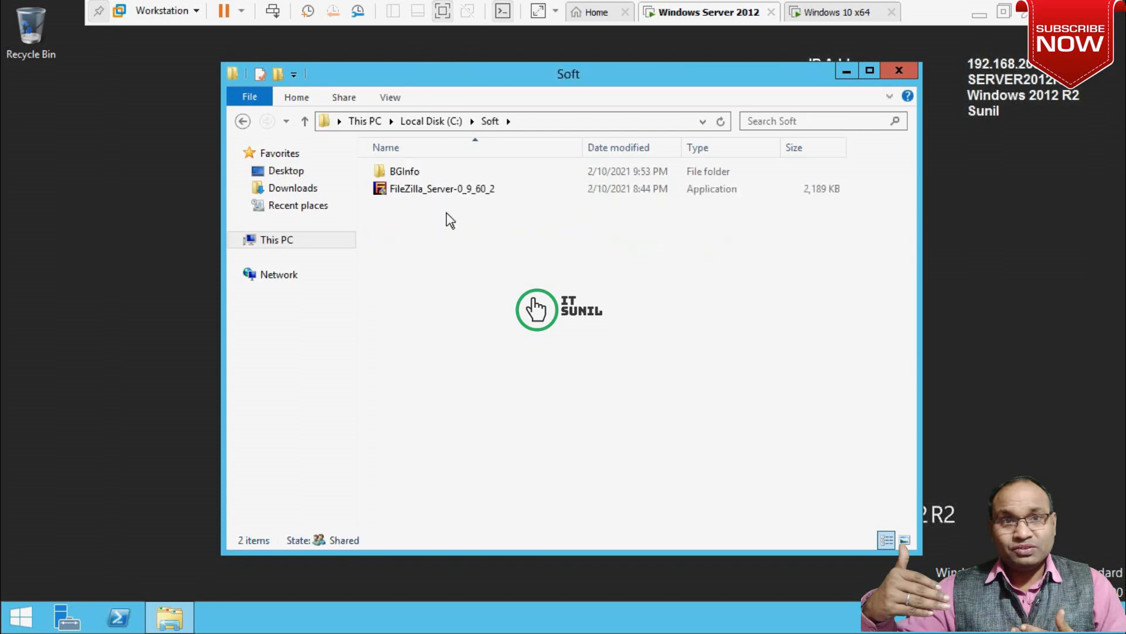
pyautogui.moveTo(445, 196)
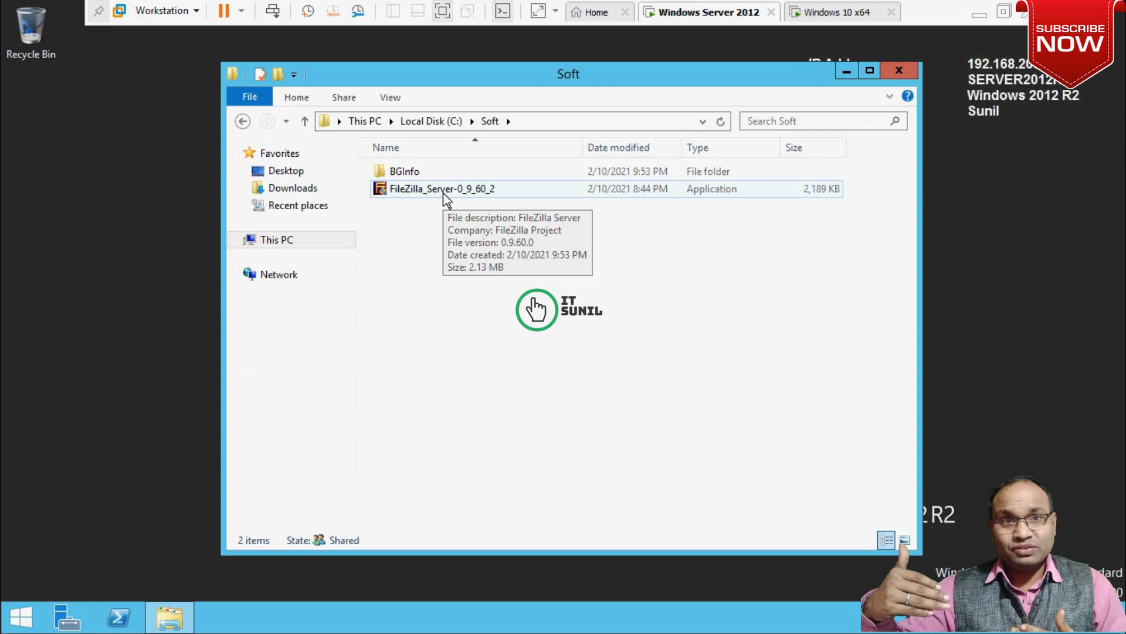
pyautogui.doubleClick(431, 194)
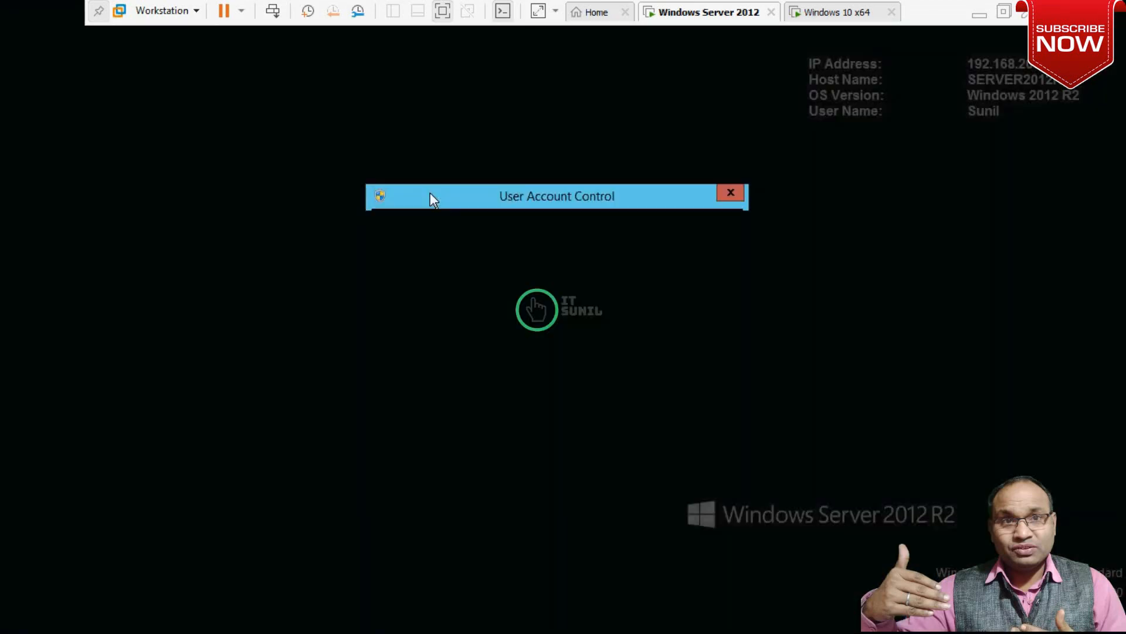
# Approve the UAC prompt, accept the licence, and keep the default components and install folder.
pyautogui.click(622, 342)
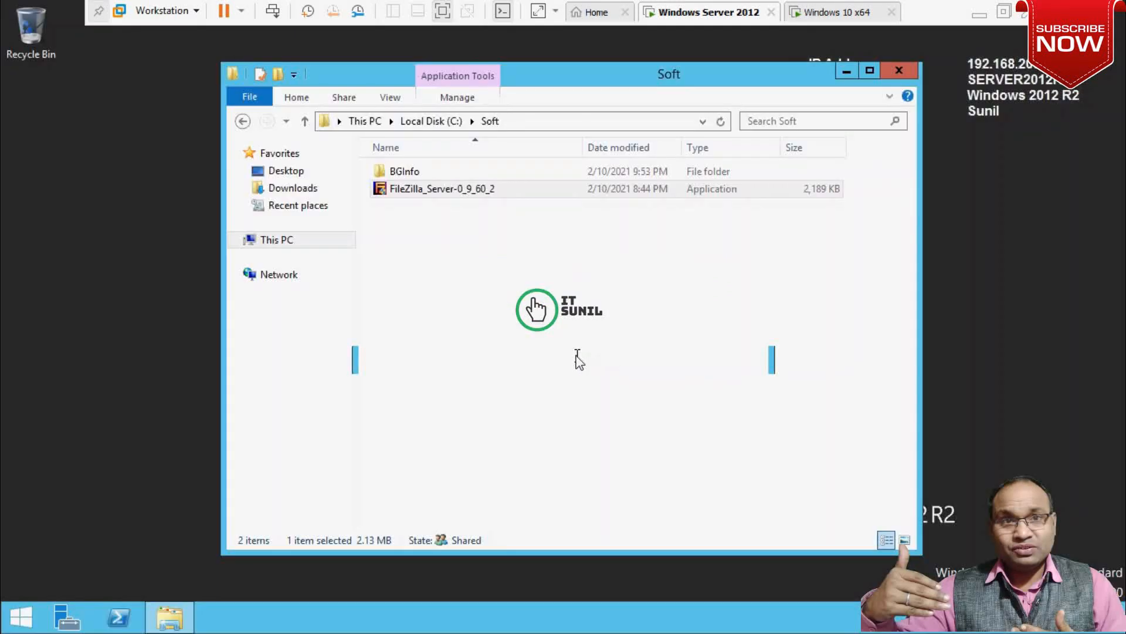
pyautogui.click(648, 444)
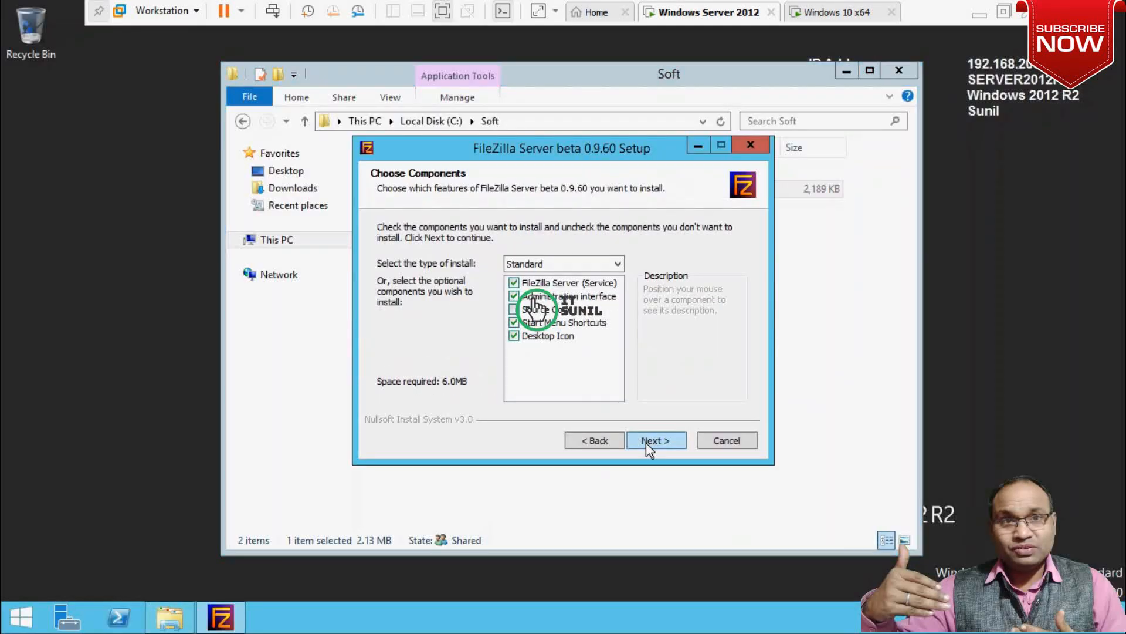
pyautogui.click(655, 441)
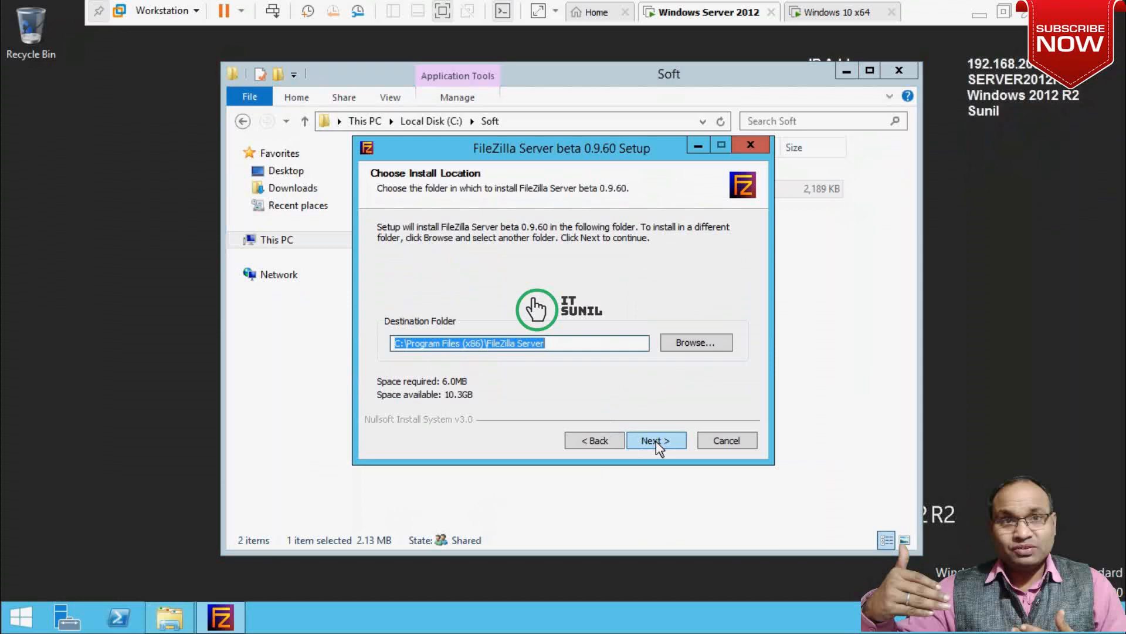
pyautogui.click(656, 441)
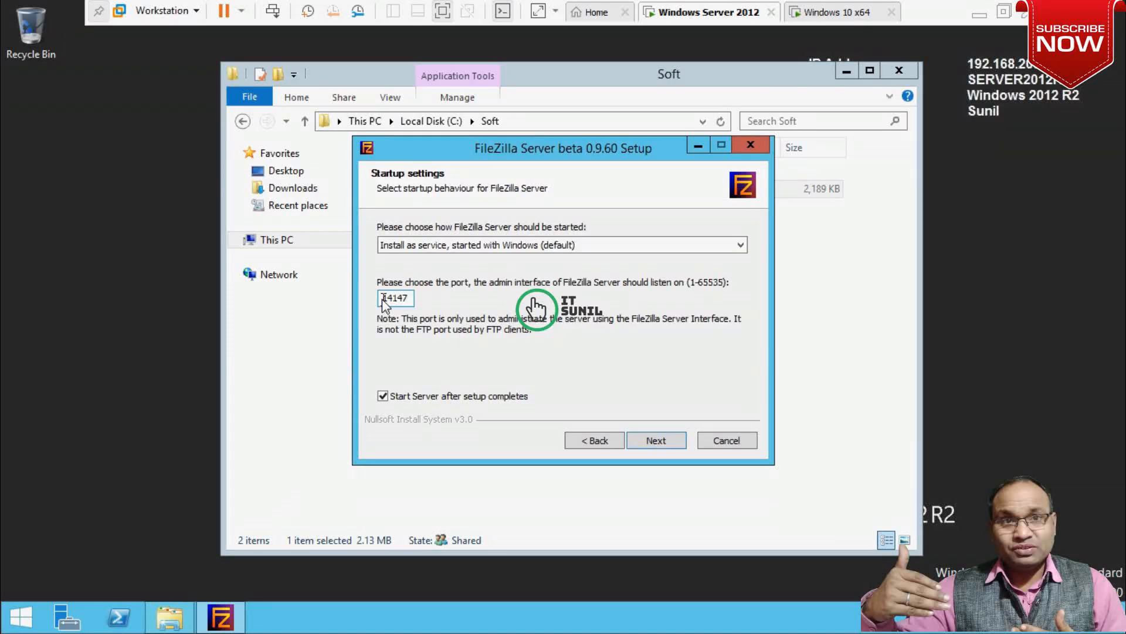
# Keep admin port 14147, install FileZilla Server beta 0.9.60 and close the wizard.
pyautogui.moveTo(381, 302); pyautogui.dragTo(415, 302)
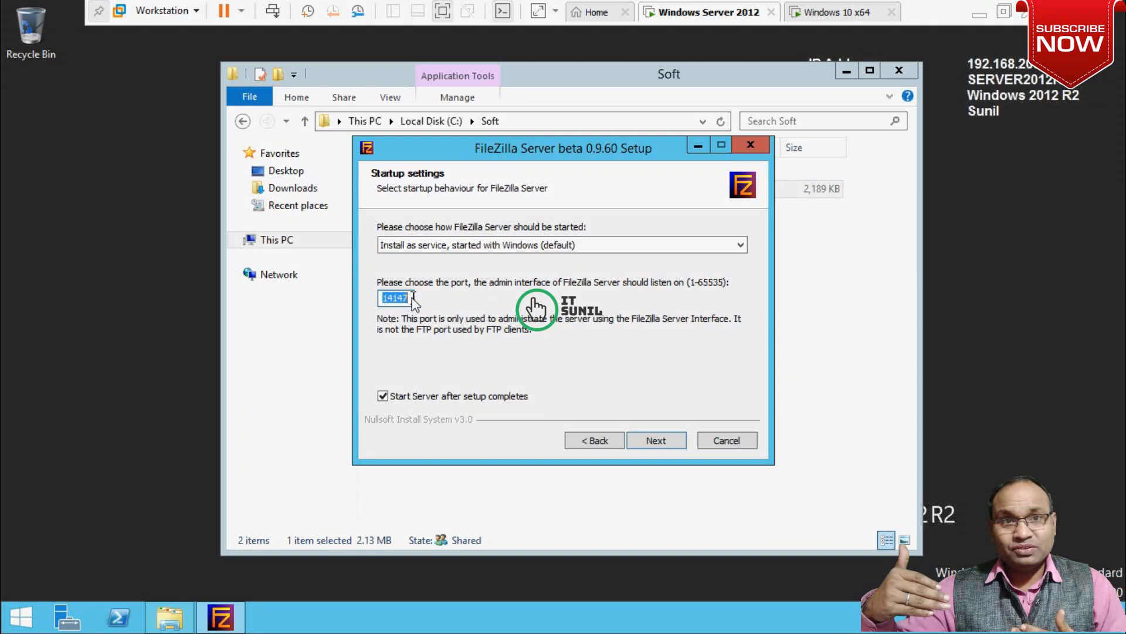
pyautogui.click(413, 295)
pyautogui.moveTo(413, 302); pyautogui.dragTo(382, 303)
pyautogui.click(657, 441)
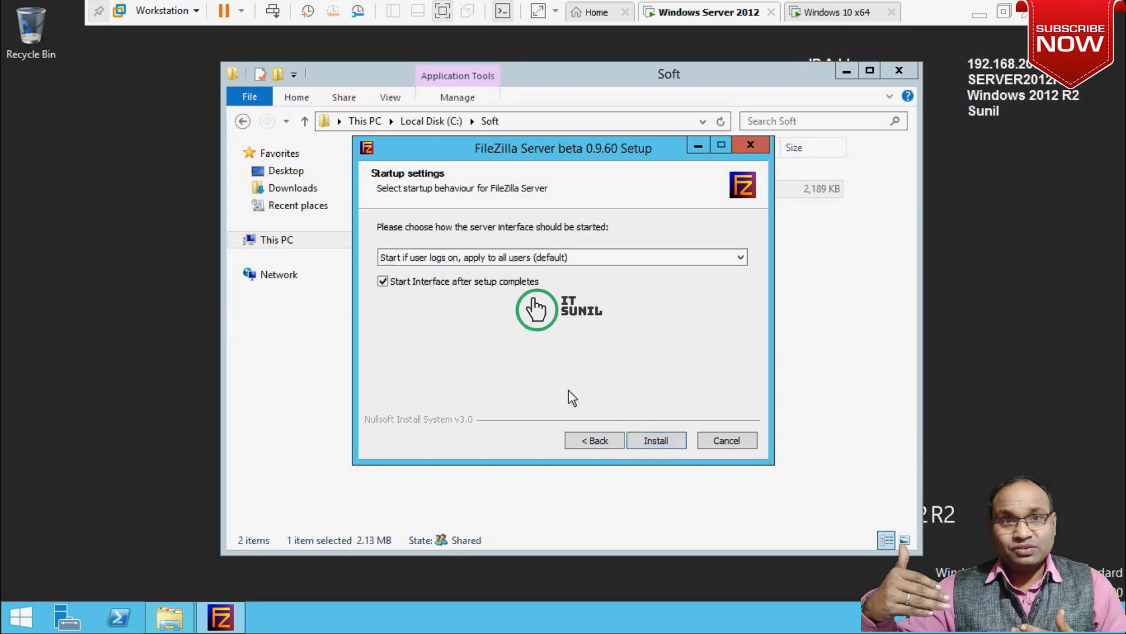
pyautogui.click(657, 441)
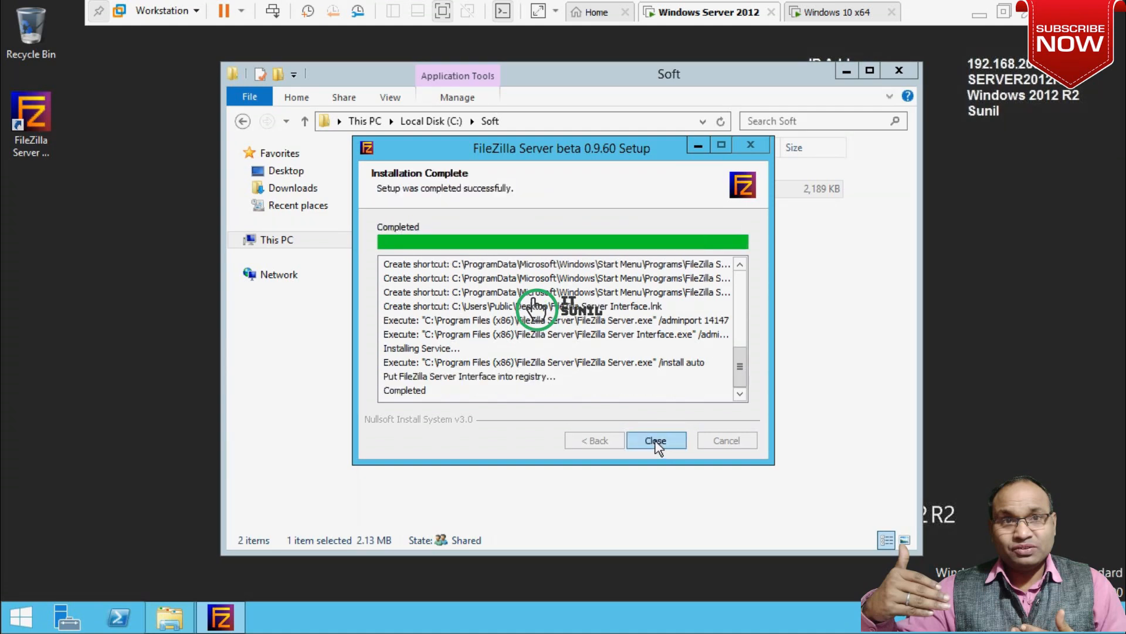
pyautogui.click(655, 441)
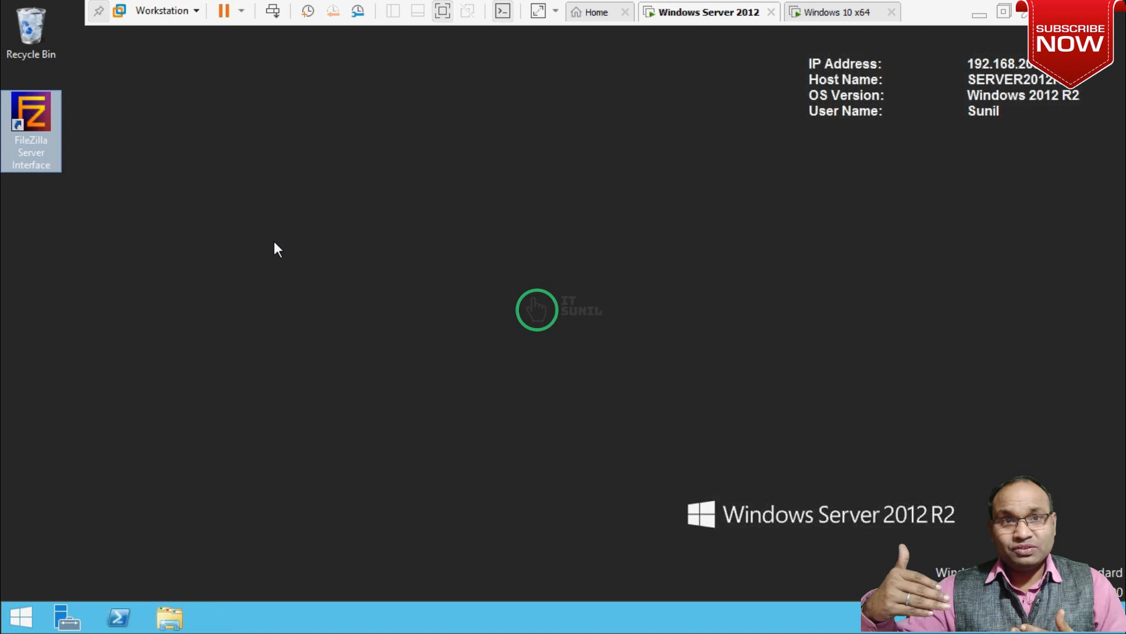
# Launch the FileZilla Server Interface shortcut, connecting to localhost:14147, and move the window right.
pyautogui.doubleClick(38, 129)
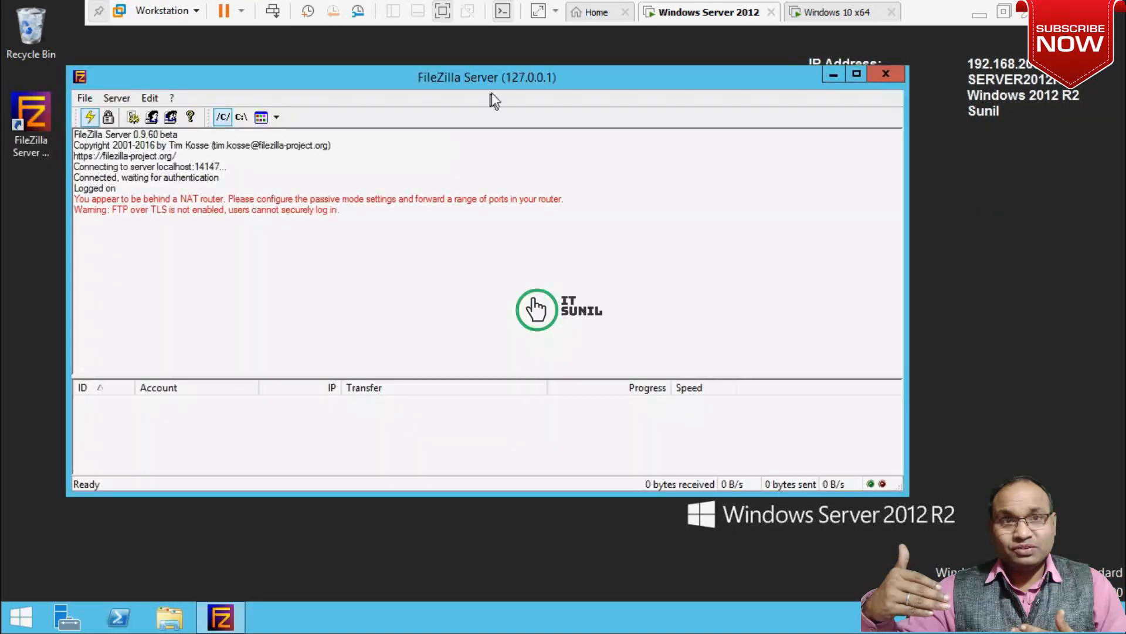
pyautogui.moveTo(512, 76); pyautogui.dragTo(573, 77)
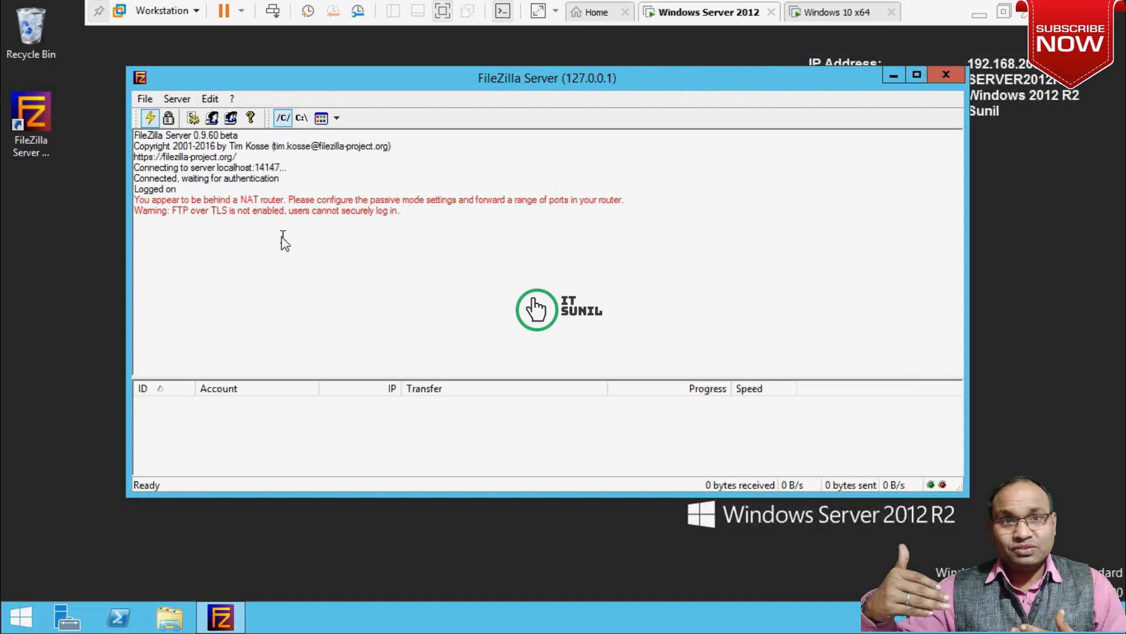
# Check listening port 21, the Logging and Speed Limits pages in Server Options, then confirm.
pyautogui.click(193, 118)
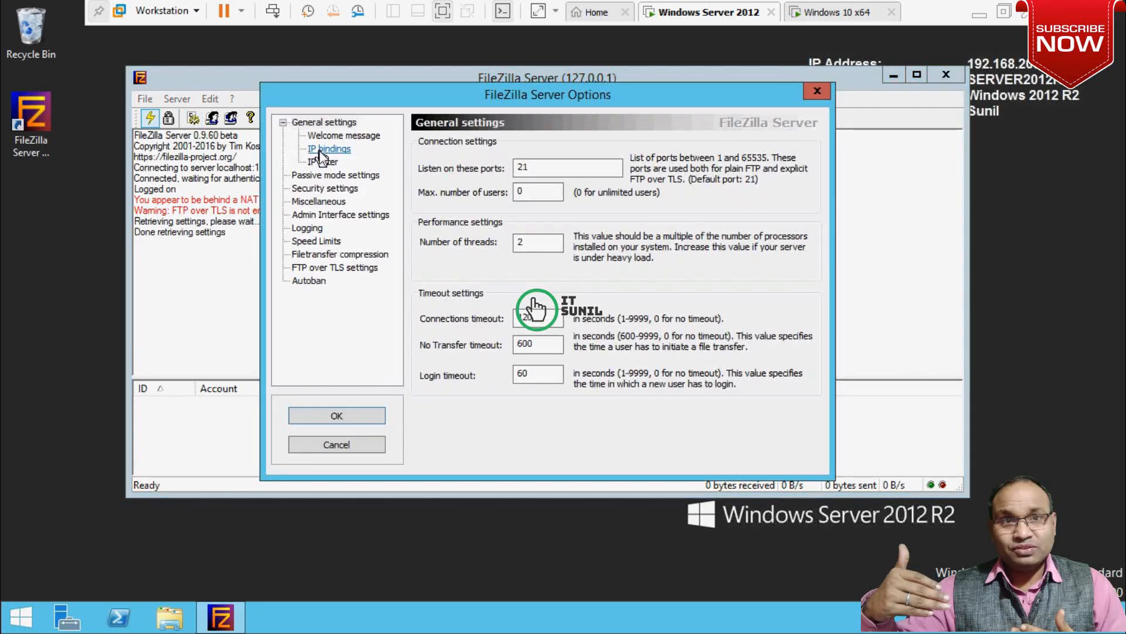
pyautogui.doubleClick(519, 170)
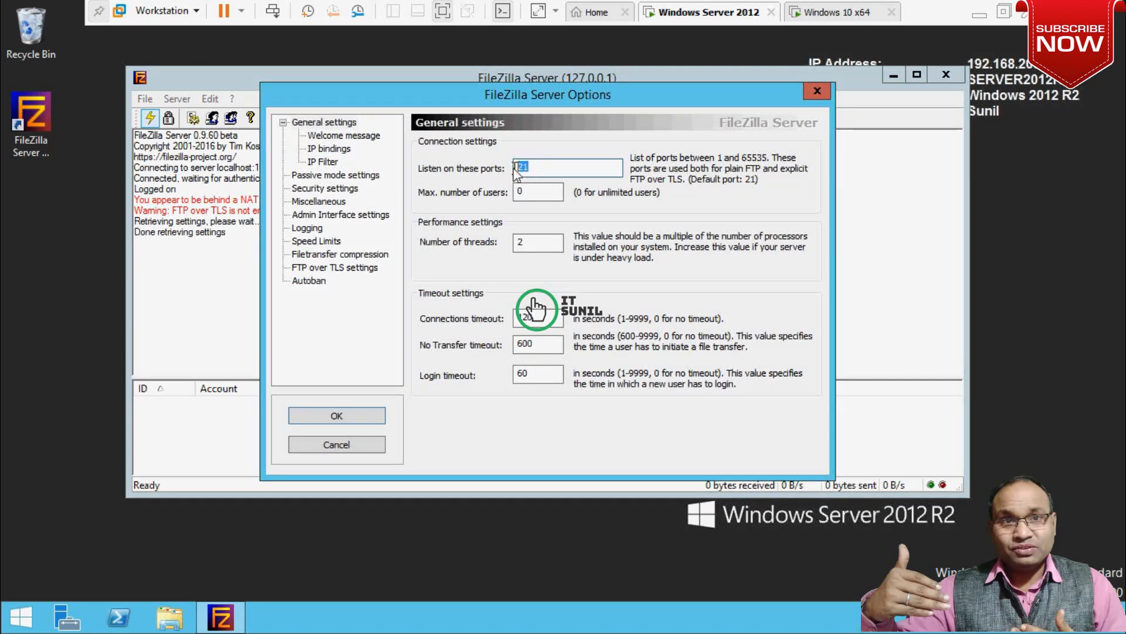
pyautogui.click(541, 167)
pyautogui.press('BackSpace')
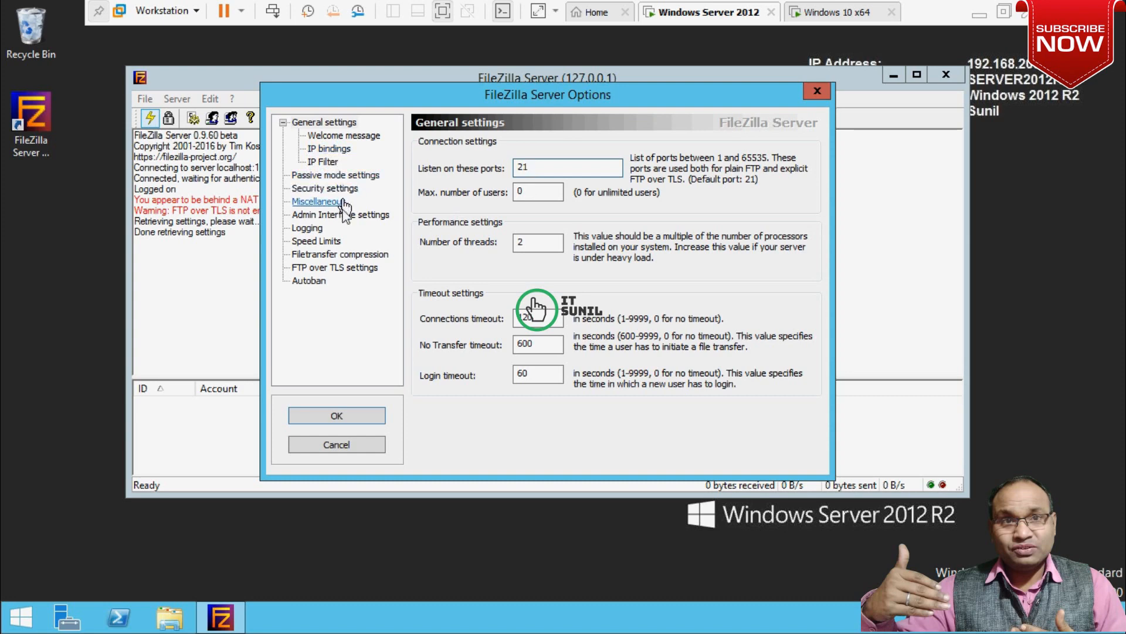
pyautogui.click(306, 228)
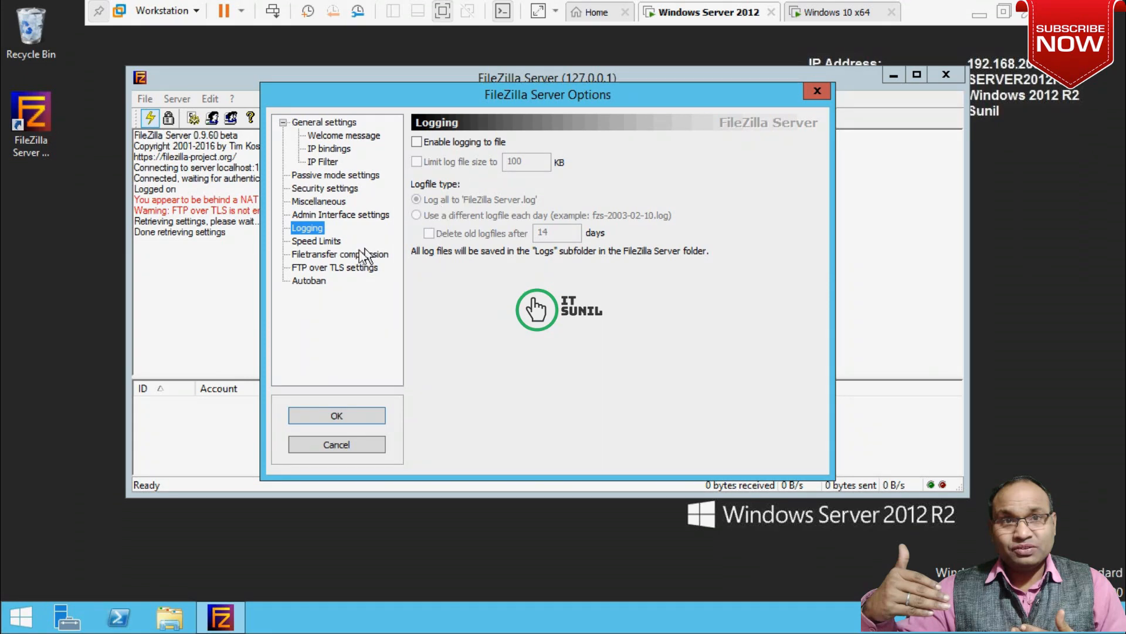
pyautogui.click(321, 244)
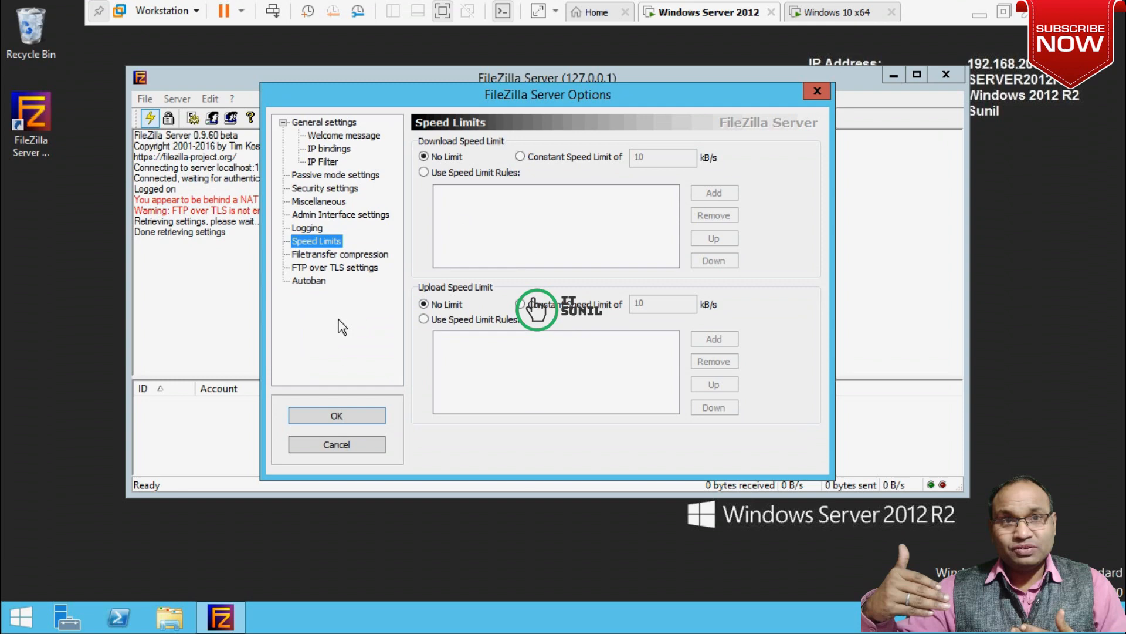
pyautogui.click(353, 420)
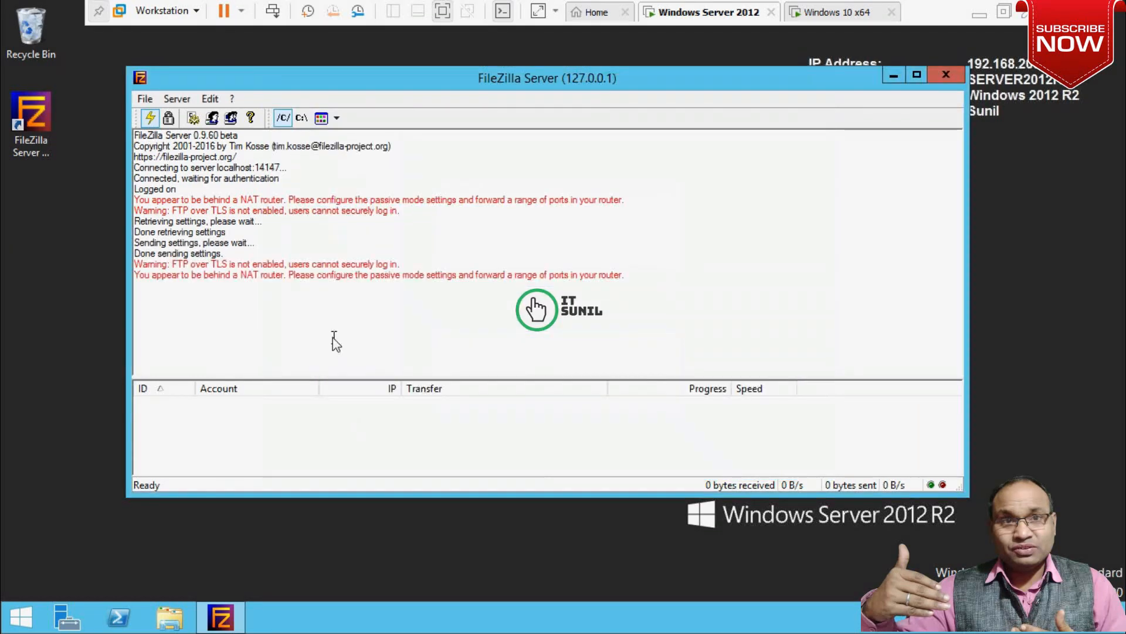
# Add a new group named 'Admin' in the Groups settings.
pyautogui.click(231, 118)
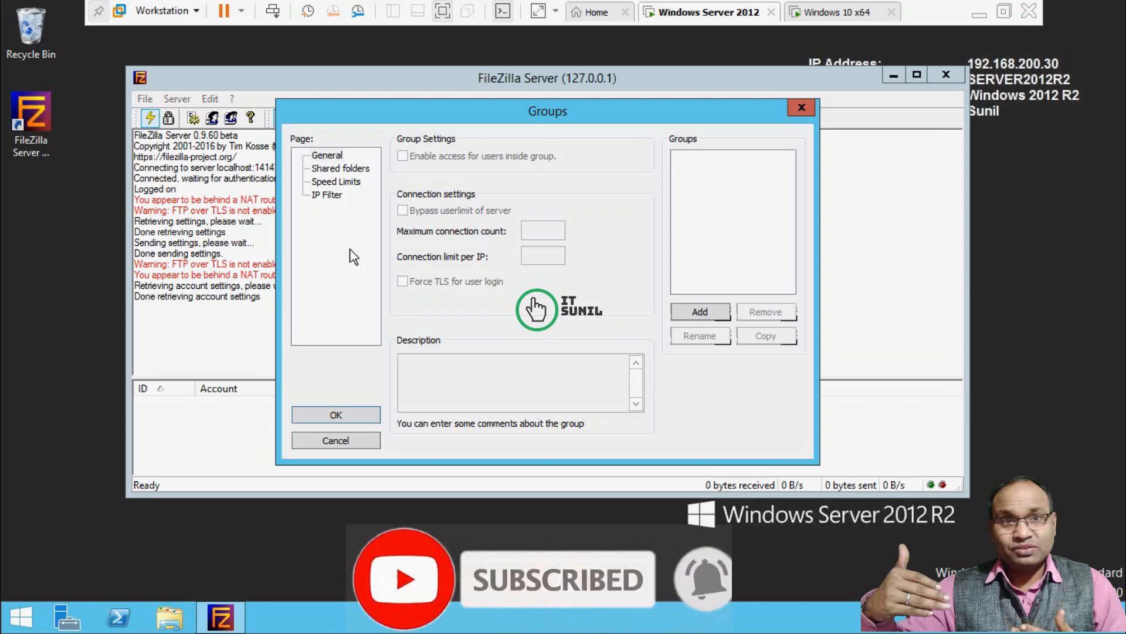
pyautogui.click(699, 313)
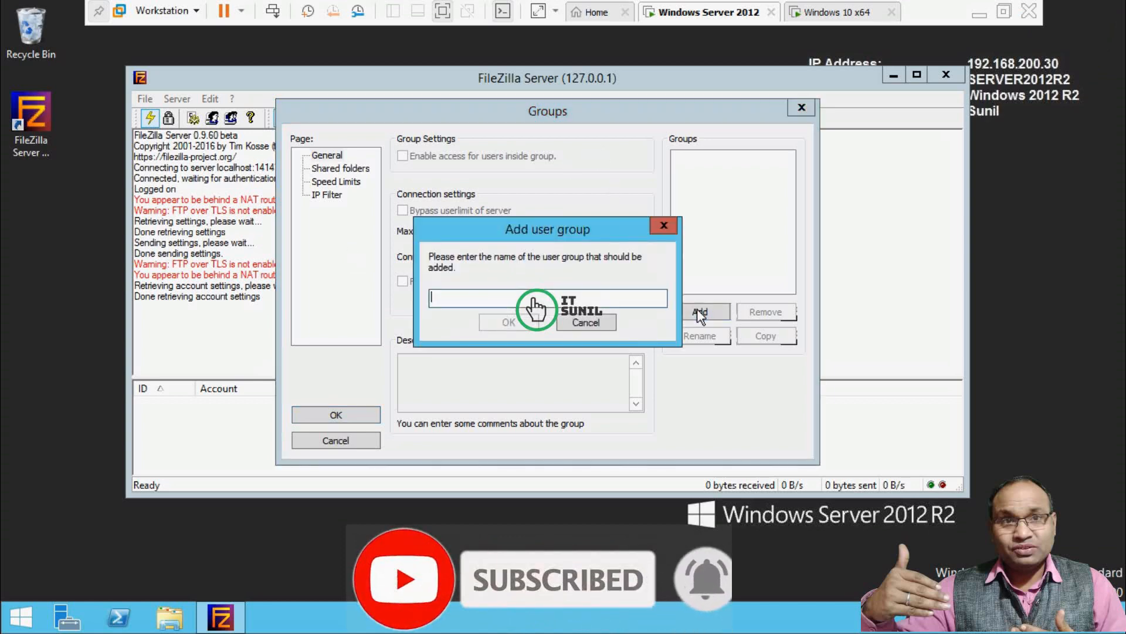
pyautogui.write('Ad')
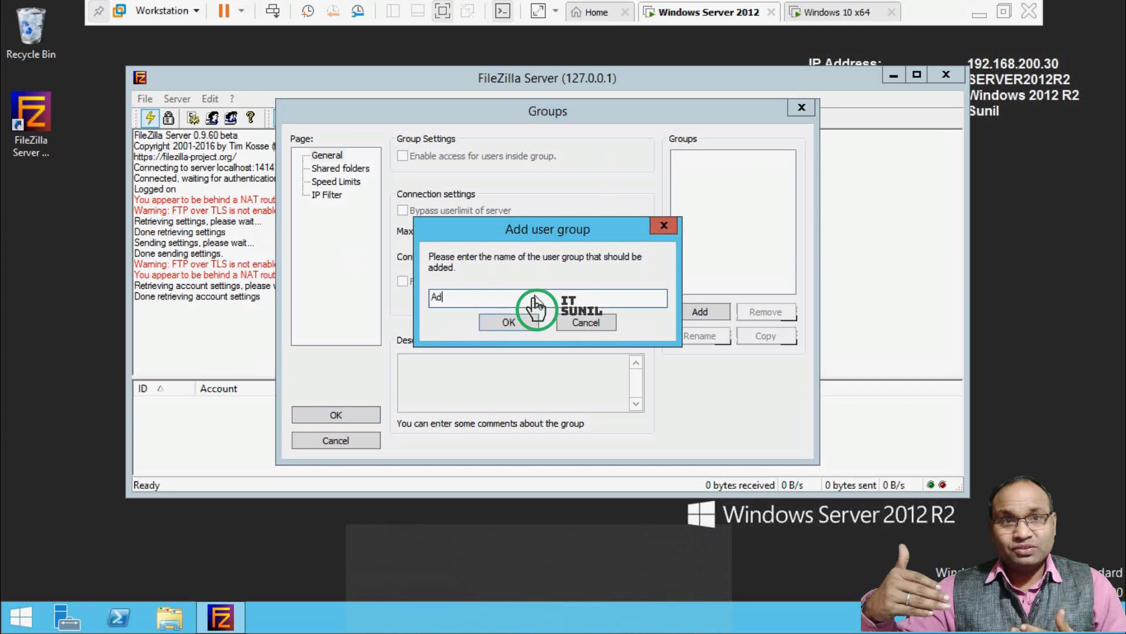
pyautogui.write('min')
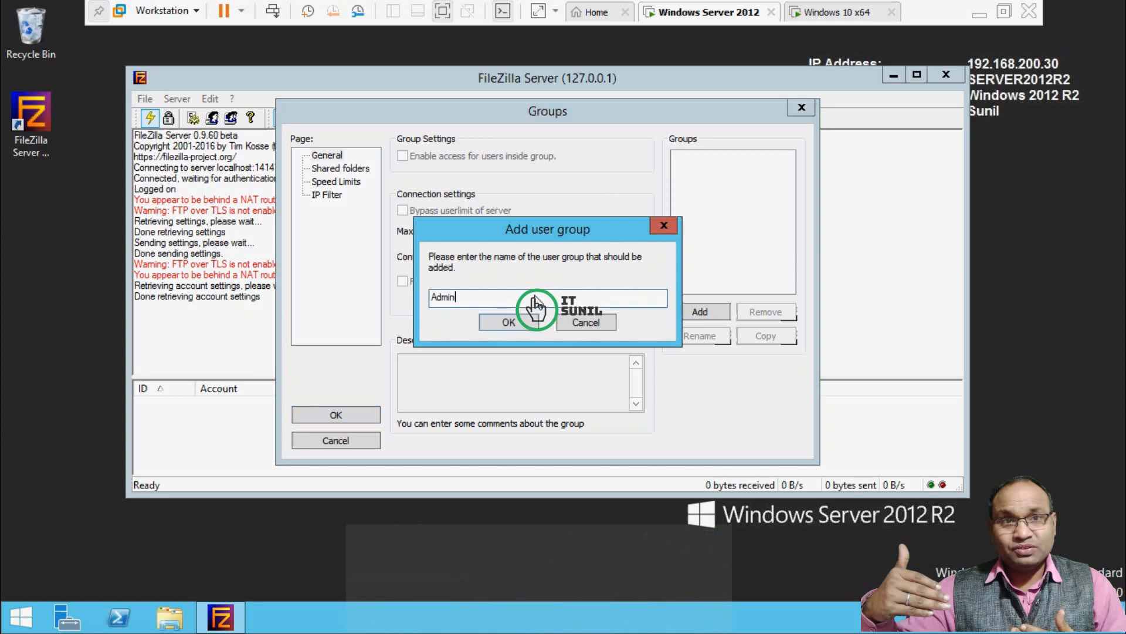
pyautogui.click(508, 323)
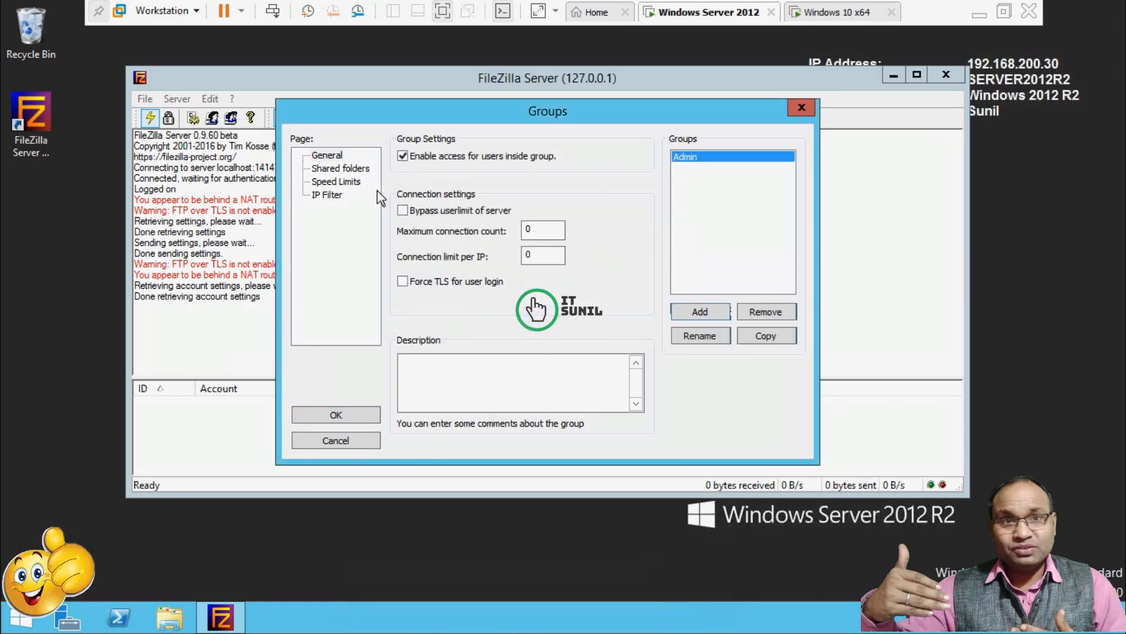
# Add C:\FTP DATA\Admin Dept as the Admin group's shared folder.
pyautogui.click(345, 170)
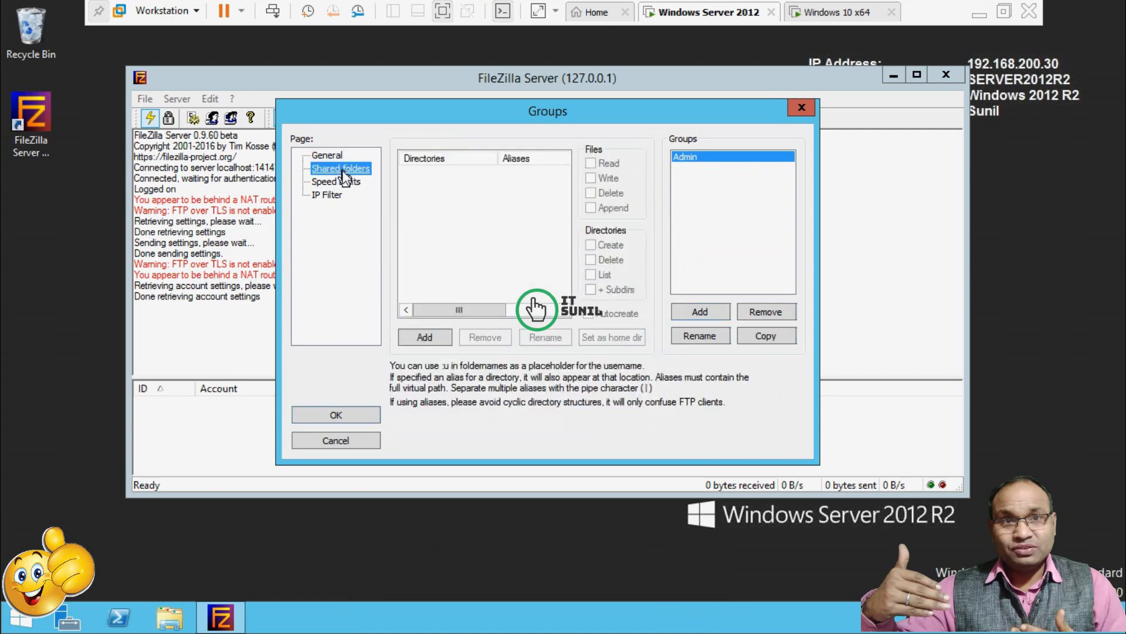
pyautogui.click(425, 337)
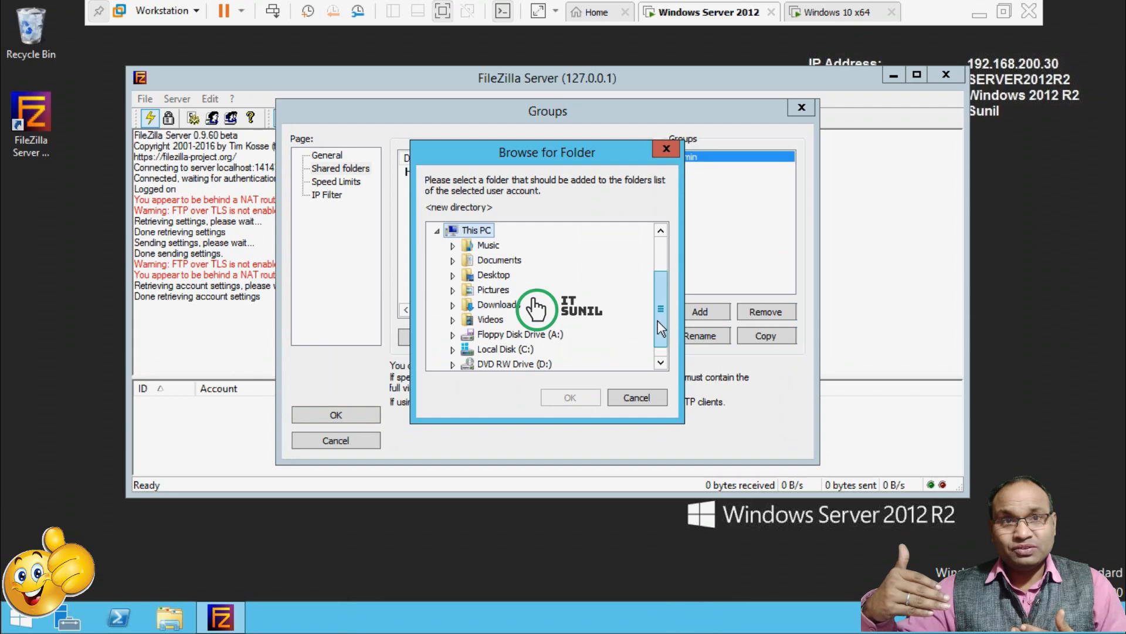
pyautogui.scroll(-1, 657, 320)
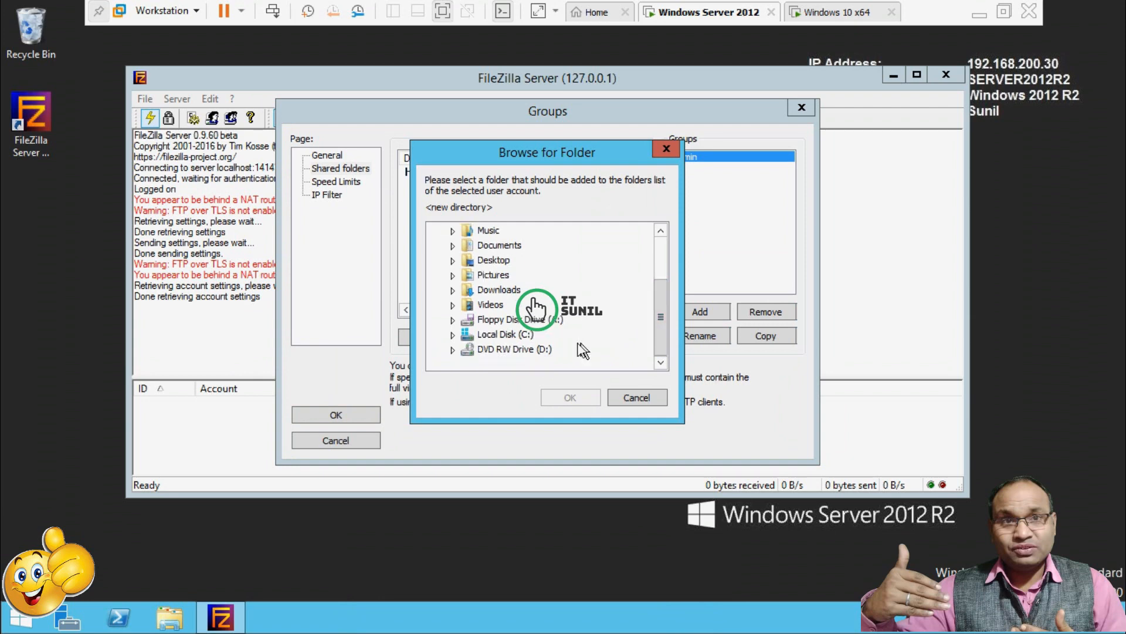
pyautogui.click(453, 335)
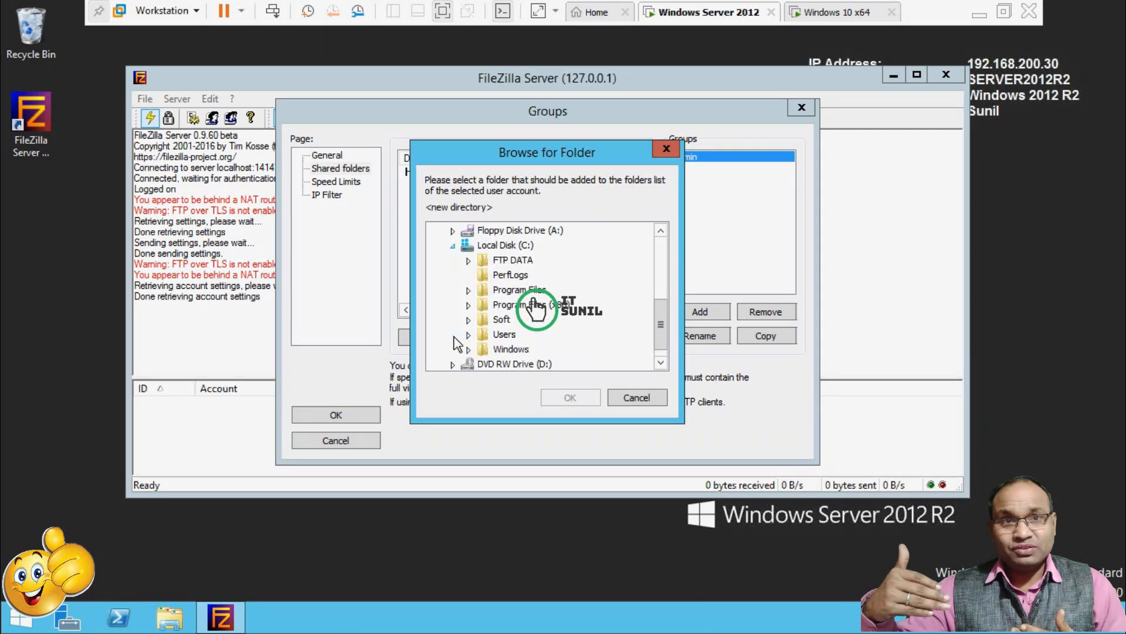
pyautogui.click(476, 262)
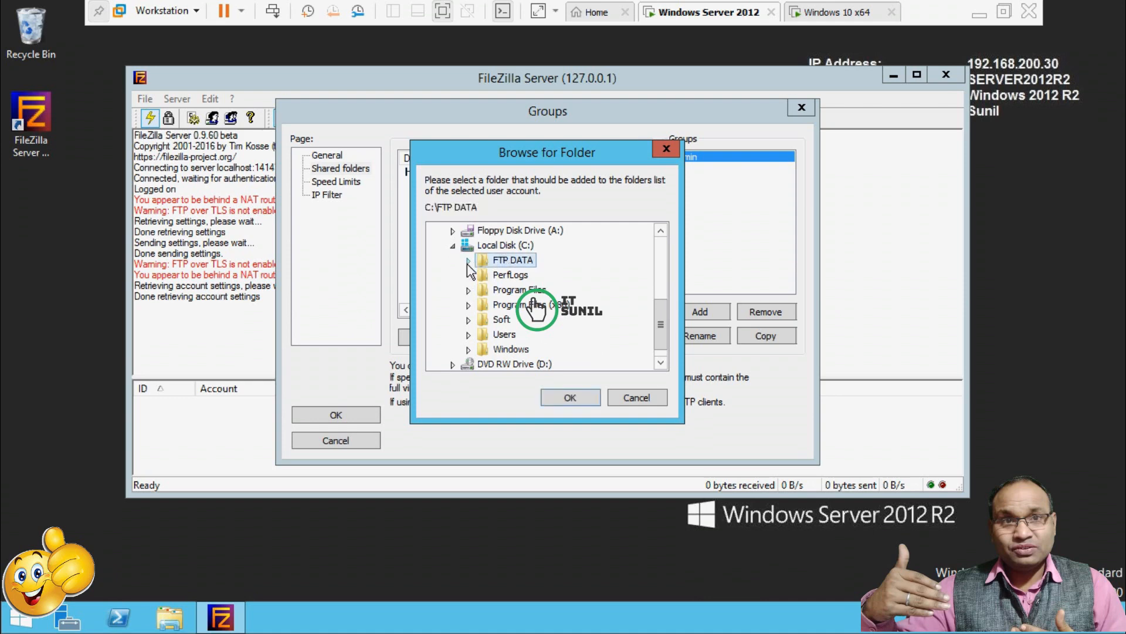
pyautogui.click(468, 260)
pyautogui.click(531, 276)
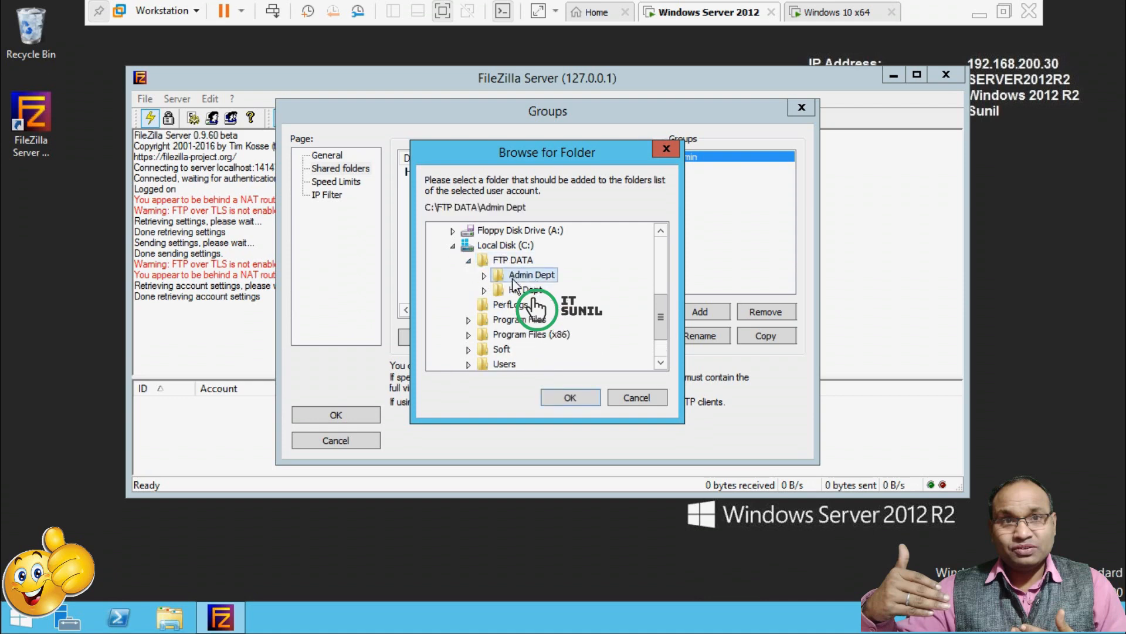
pyautogui.click(566, 397)
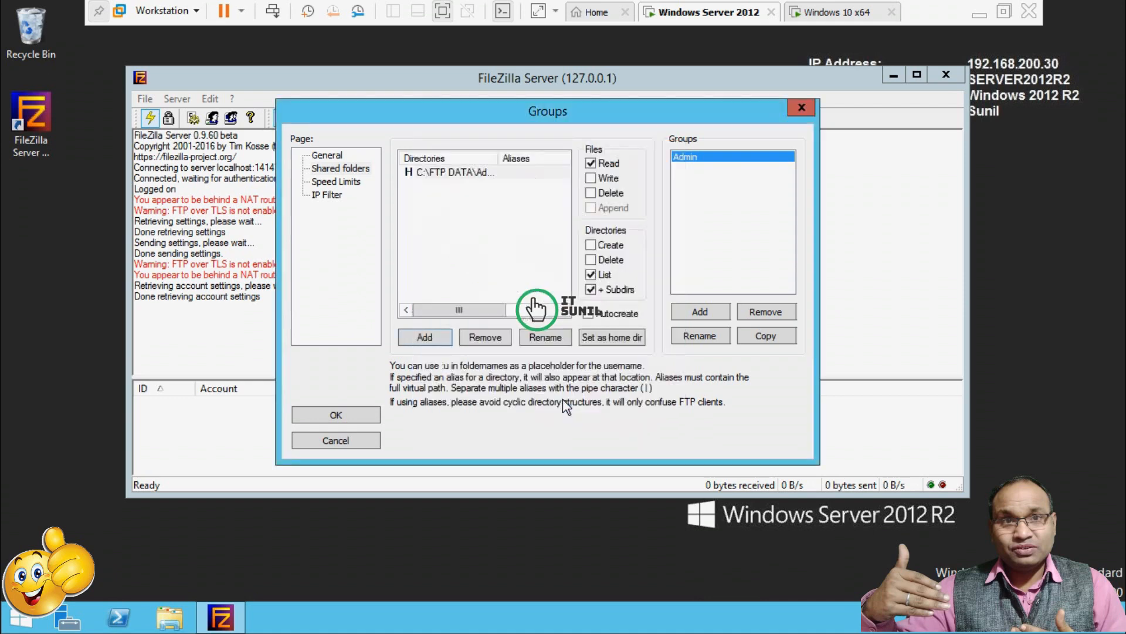
# Grant Write, Delete, Append and Create directory permissions, then save the group.
pyautogui.click(591, 179)
pyautogui.click(591, 193)
pyautogui.click(591, 208)
pyautogui.click(590, 246)
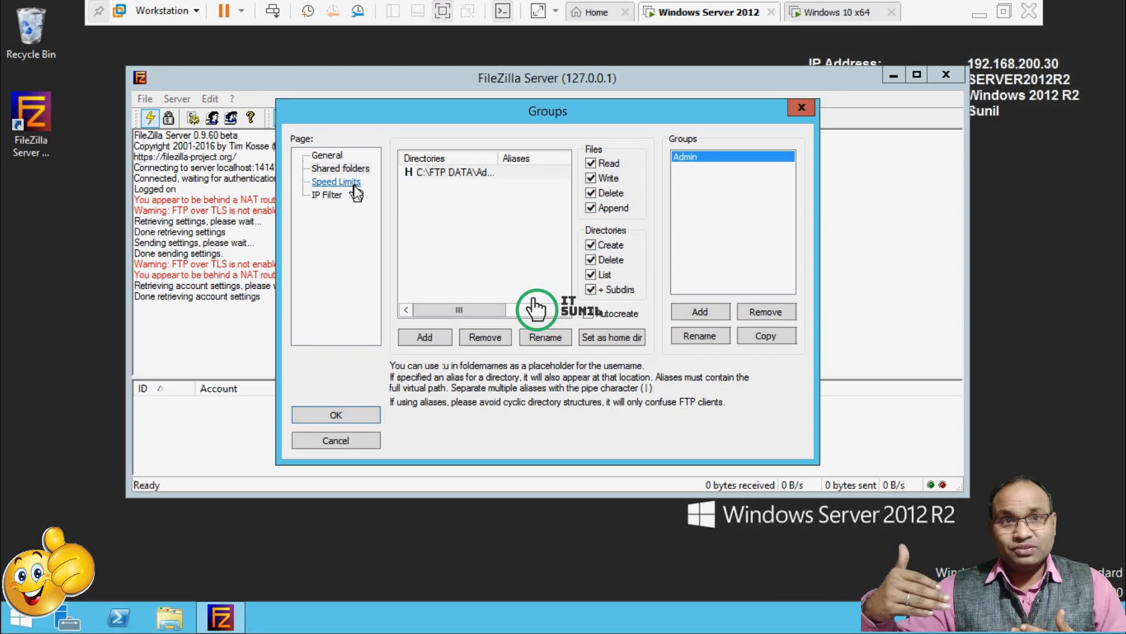
pyautogui.click(336, 182)
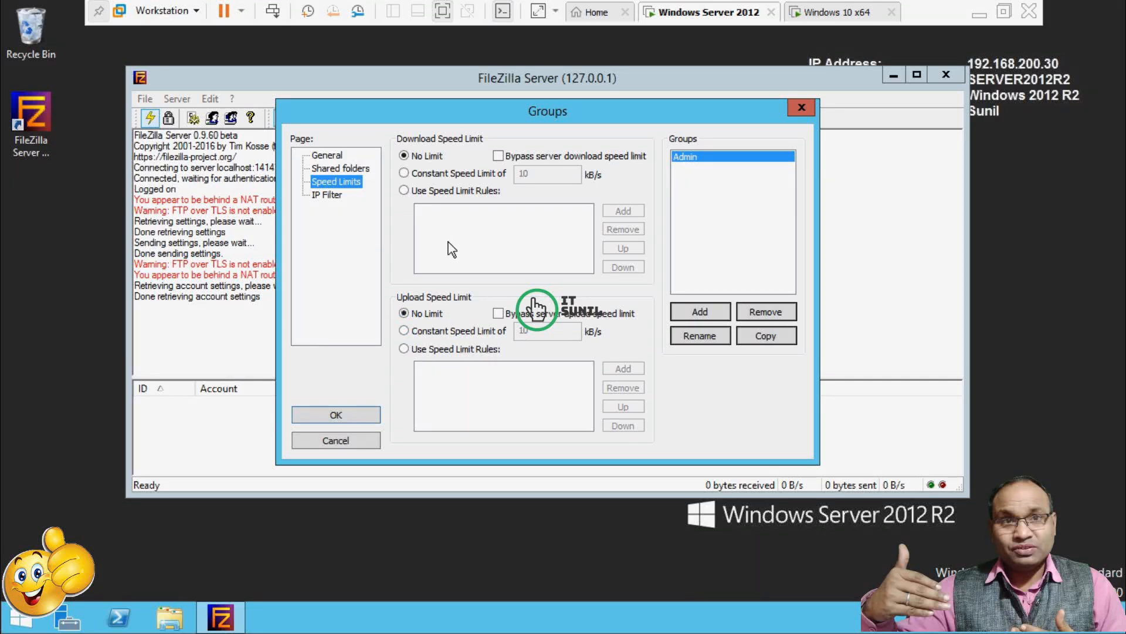
pyautogui.click(349, 413)
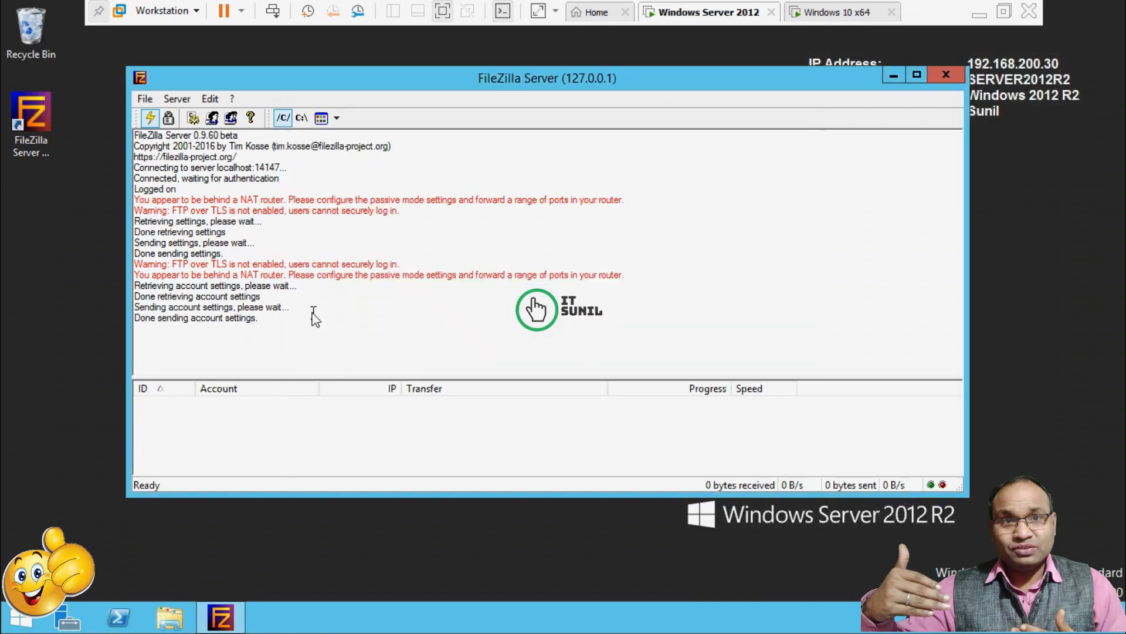
# Add a new group named 'HR' in the Groups settings.
pyautogui.click(231, 117)
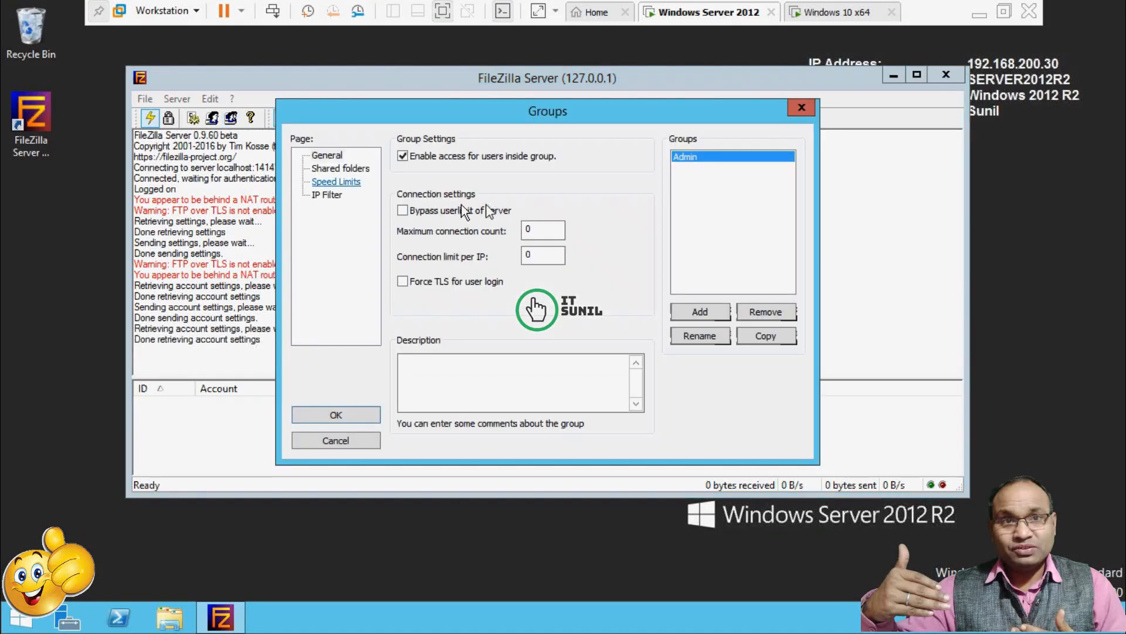
pyautogui.click(707, 312)
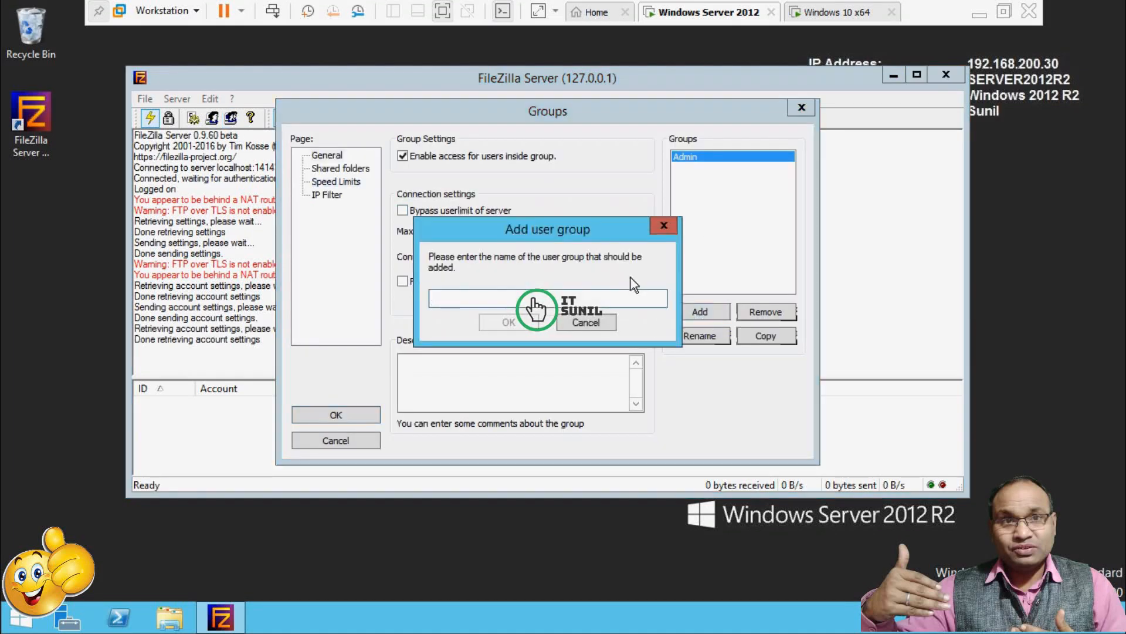
pyautogui.write('HR')
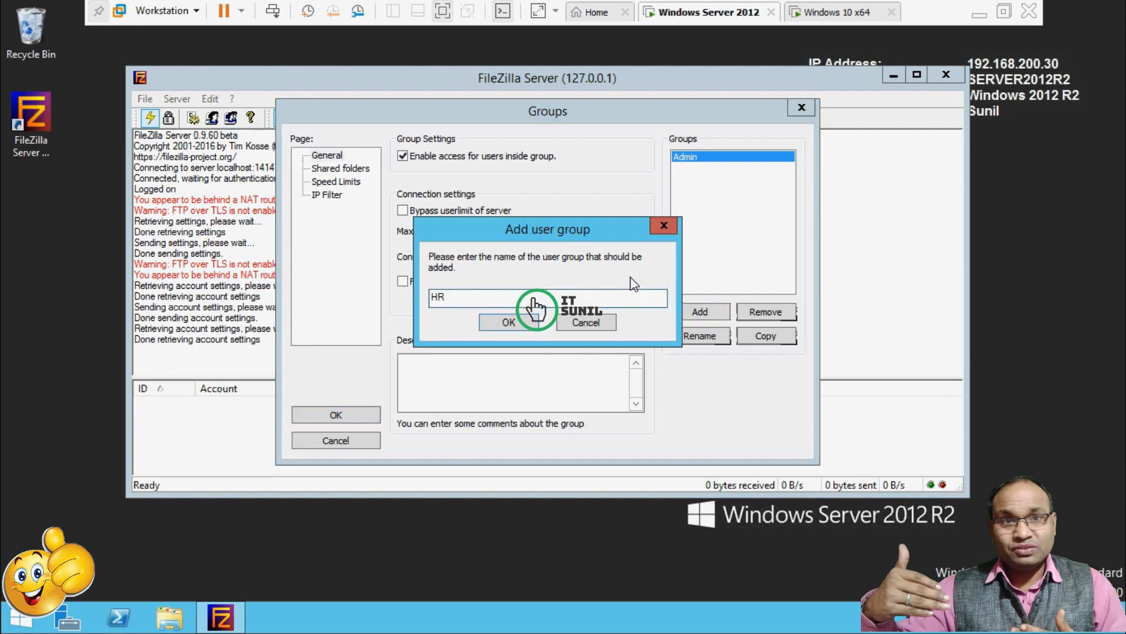
pyautogui.click(508, 321)
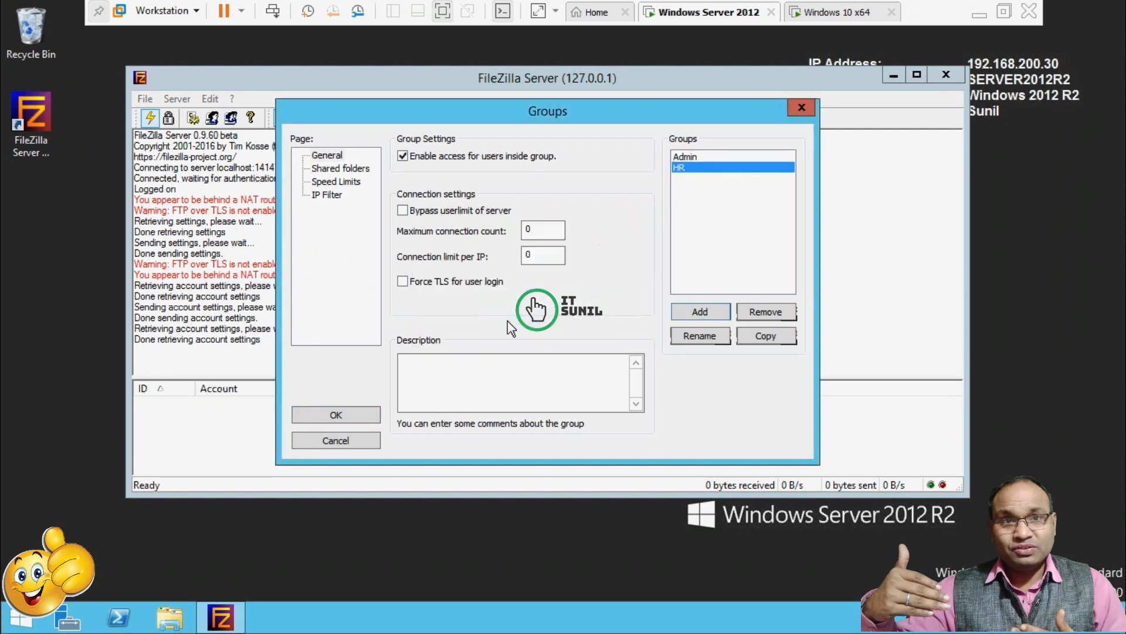
# Add C:\FTP DATA\HR Dept as the HR group's shared folder.
pyautogui.click(341, 168)
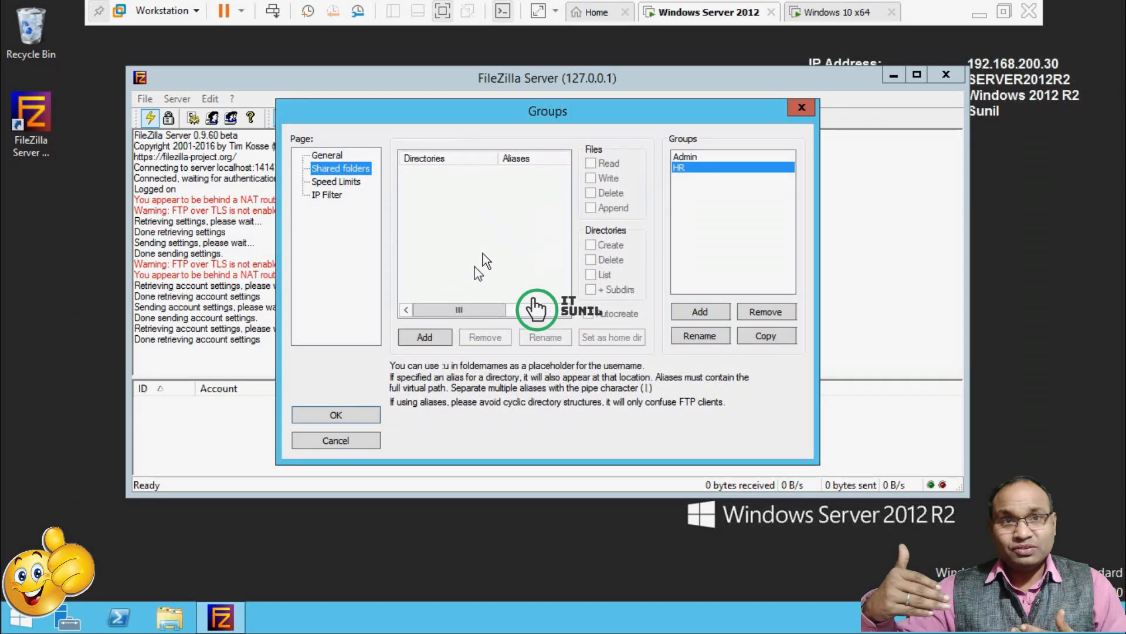
pyautogui.click(425, 338)
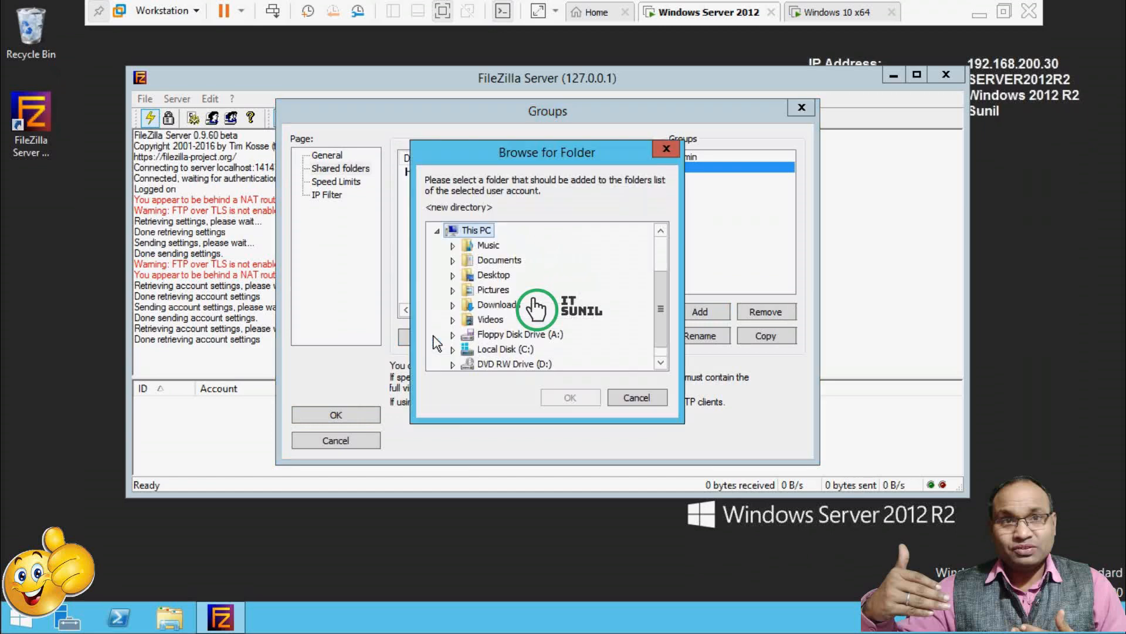
pyautogui.doubleClick(516, 351)
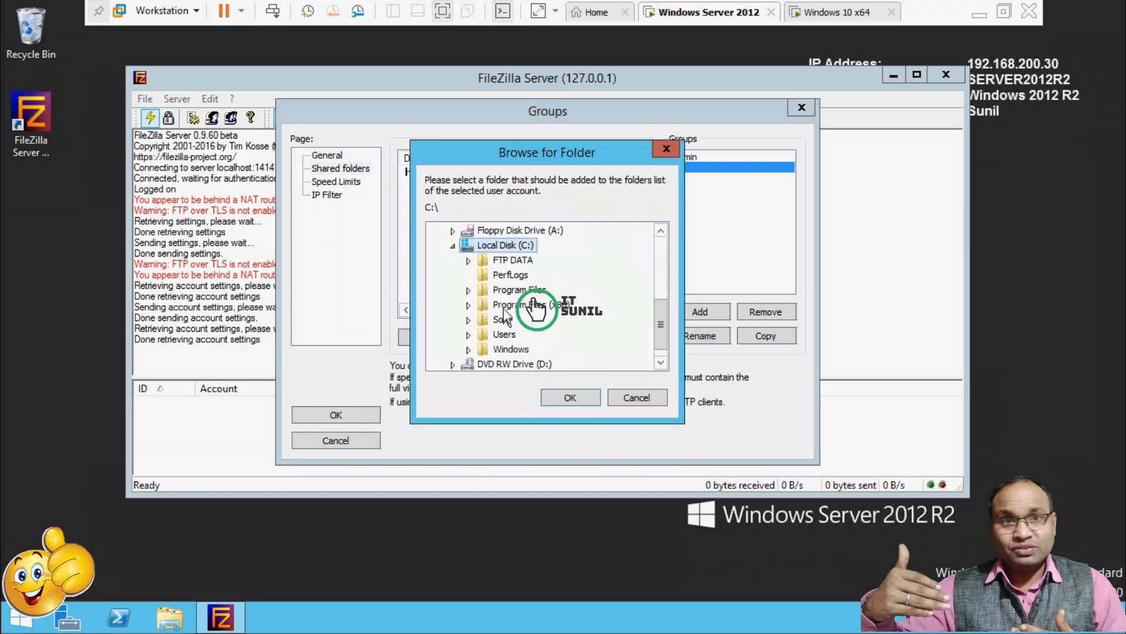
pyautogui.doubleClick(516, 261)
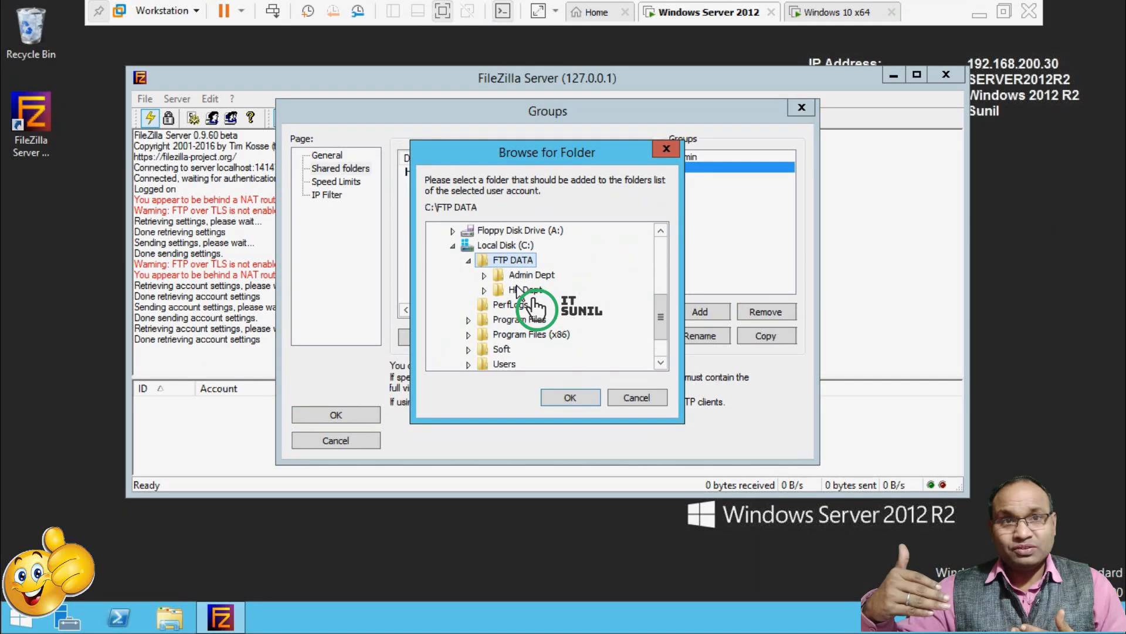
pyautogui.doubleClick(517, 287)
pyautogui.click(565, 398)
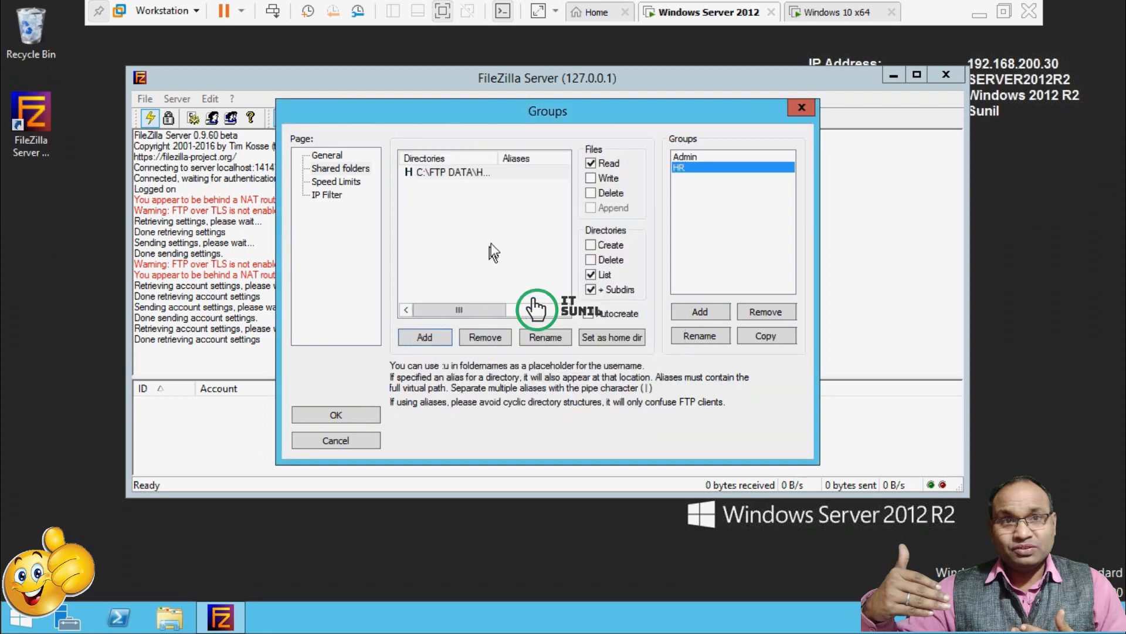
# Grant HR Write, Append and Create directory permissions, then save the group.
pyautogui.click(591, 178)
pyautogui.click(591, 208)
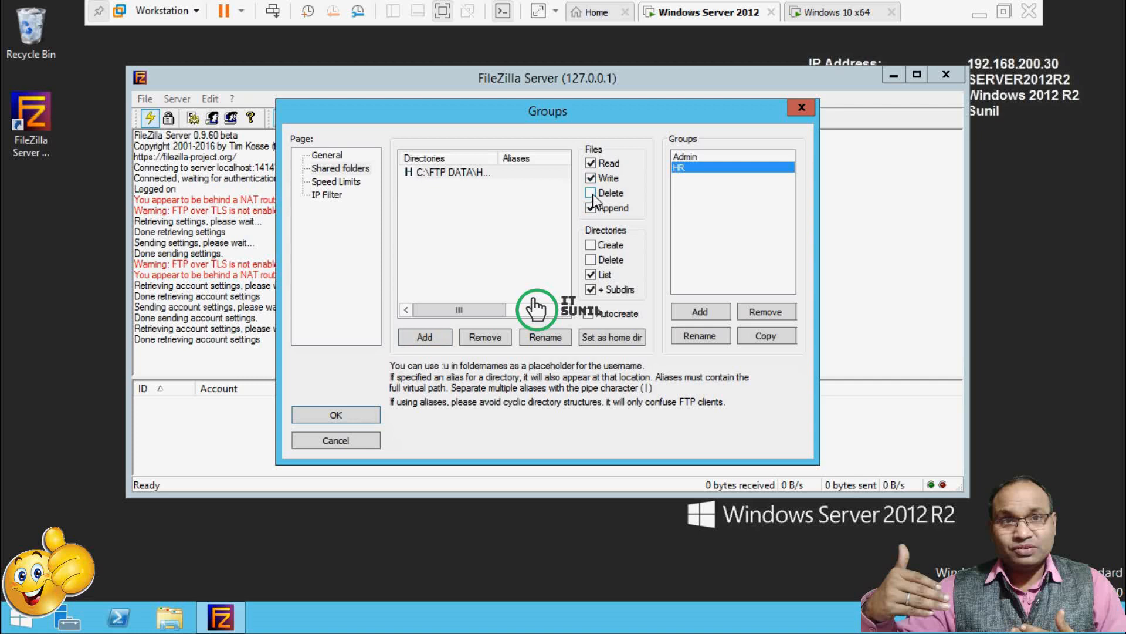
pyautogui.click(592, 243)
pyautogui.click(340, 182)
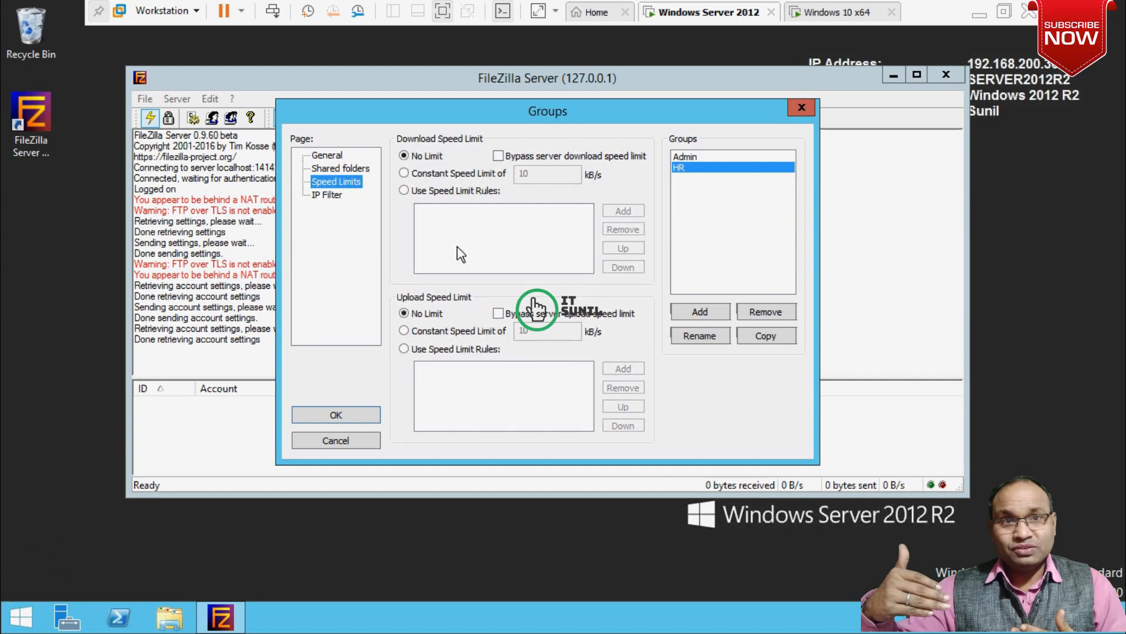
pyautogui.click(334, 415)
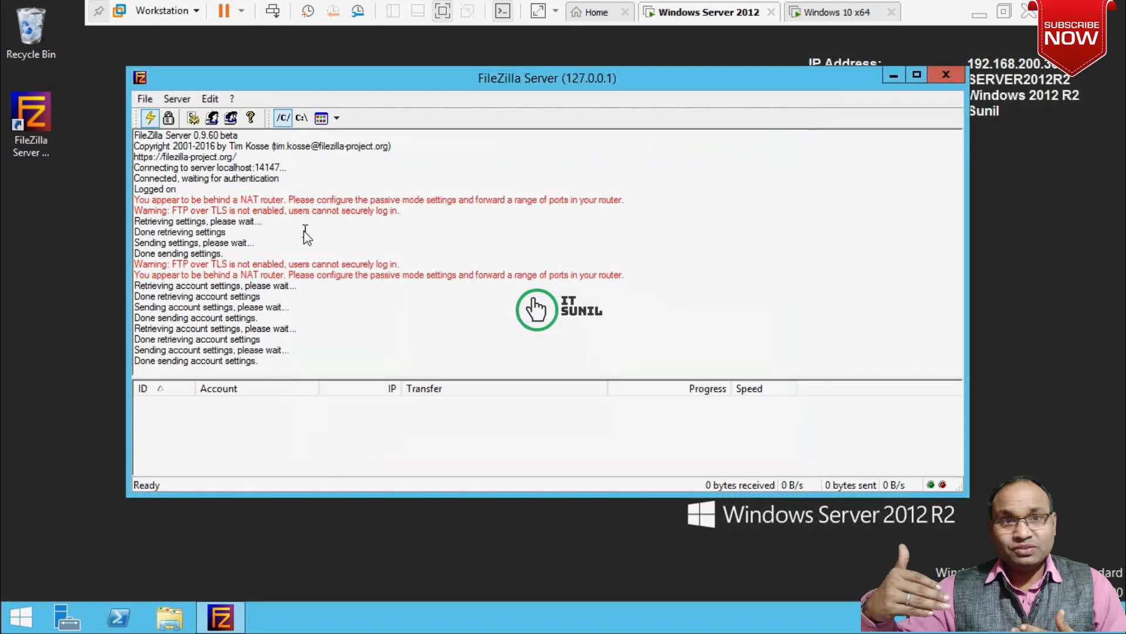
# Add user 'Admin1' with a password in the Users settings.
pyautogui.click(213, 120)
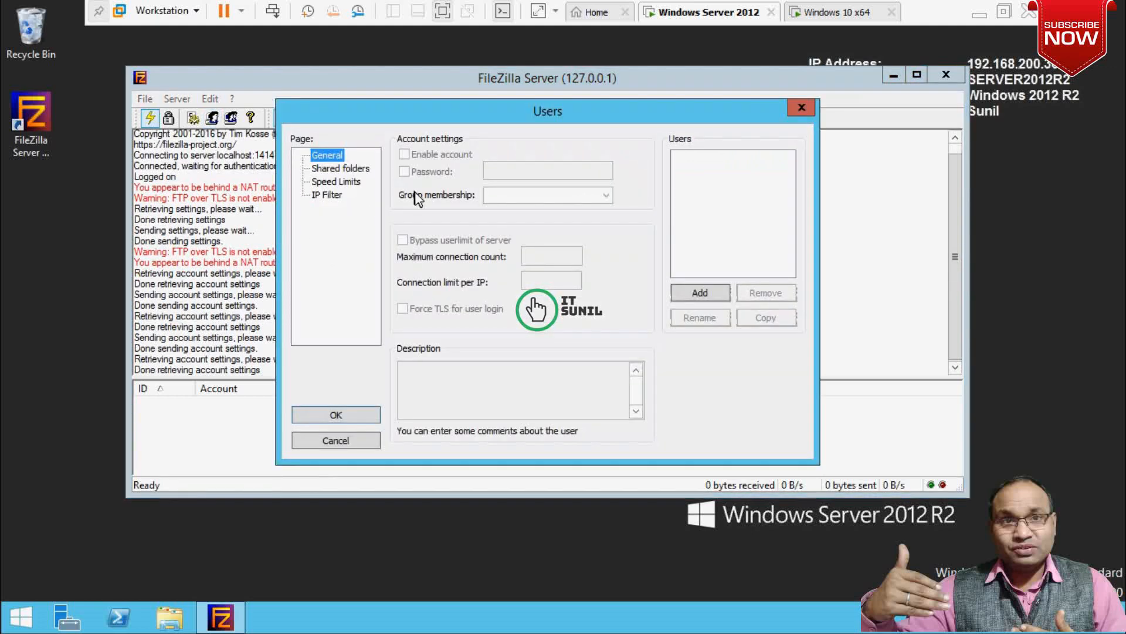
pyautogui.click(692, 293)
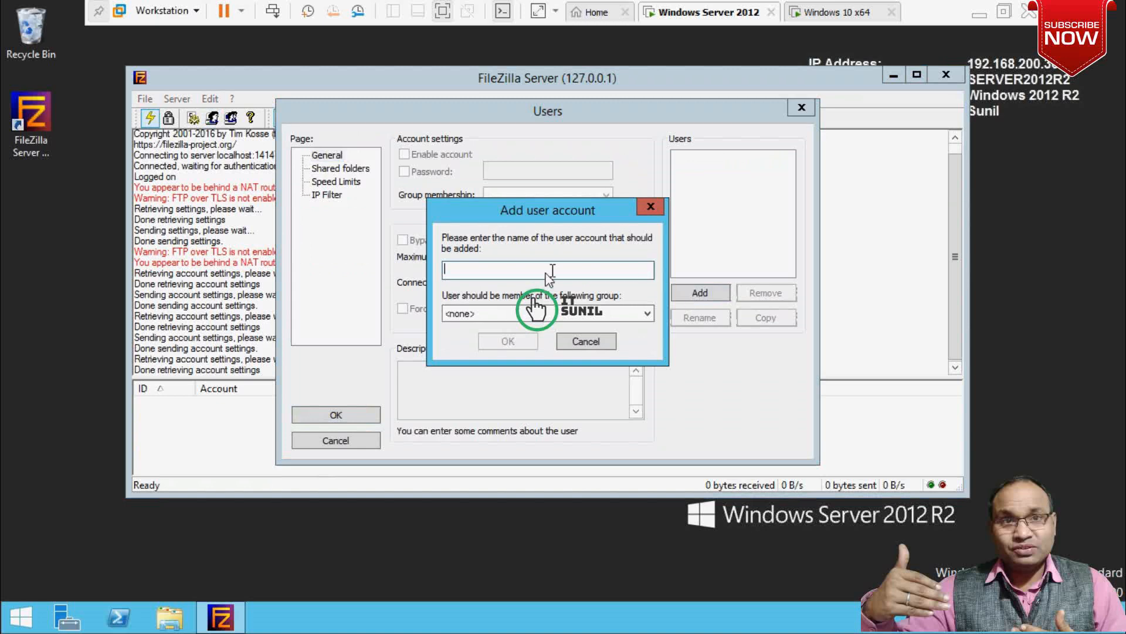
pyautogui.write('Admin')
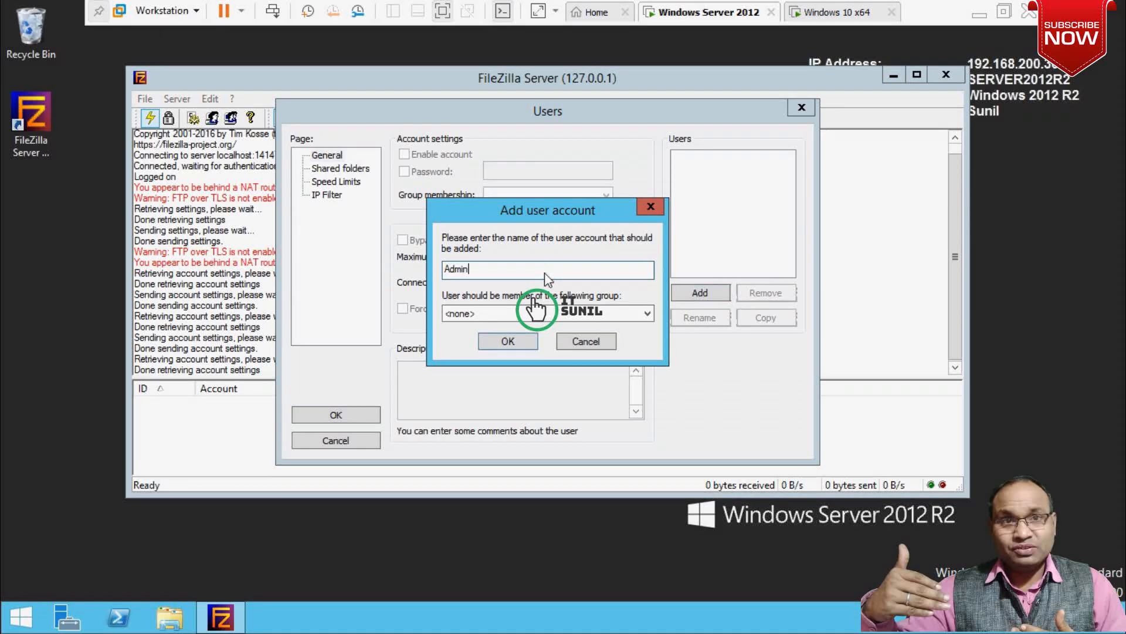
pyautogui.write('1')
pyautogui.click(516, 341)
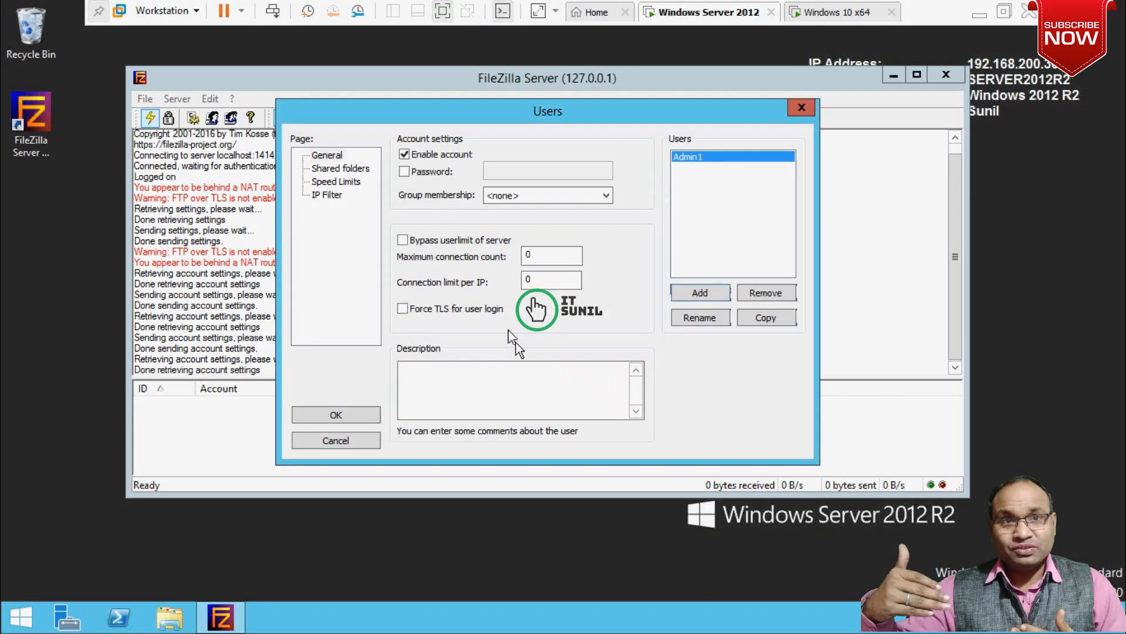
pyautogui.click(404, 172)
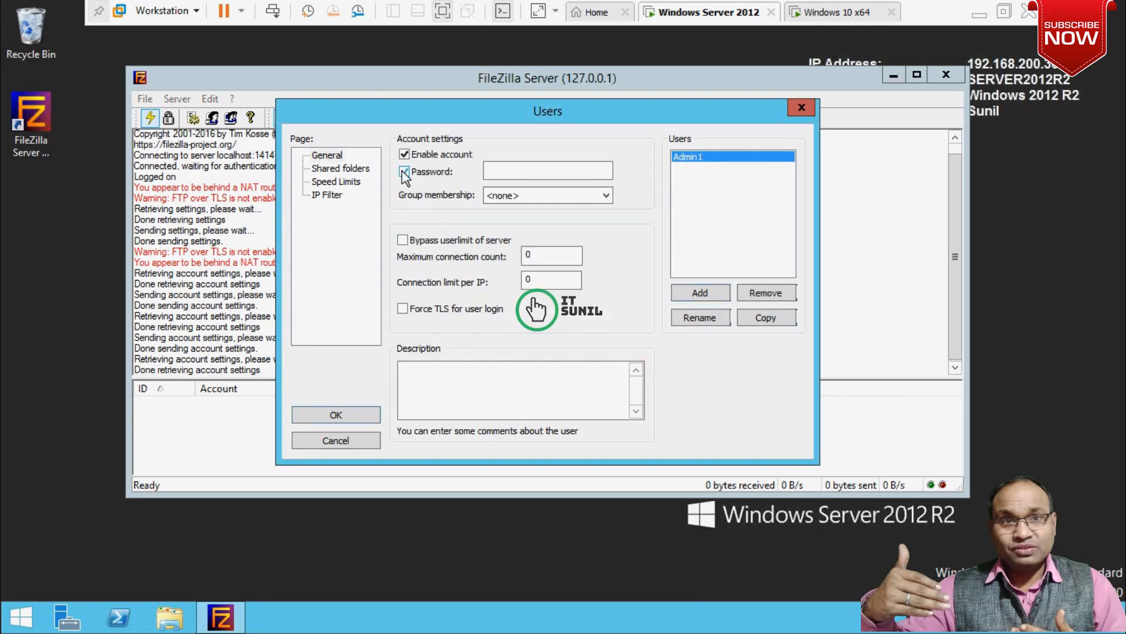
pyautogui.click(537, 171)
pyautogui.write('*******')
# Add C:\FTP DATA\Admin Dept\Admin1 as Admin1's shared folder.
pyautogui.click(341, 169)
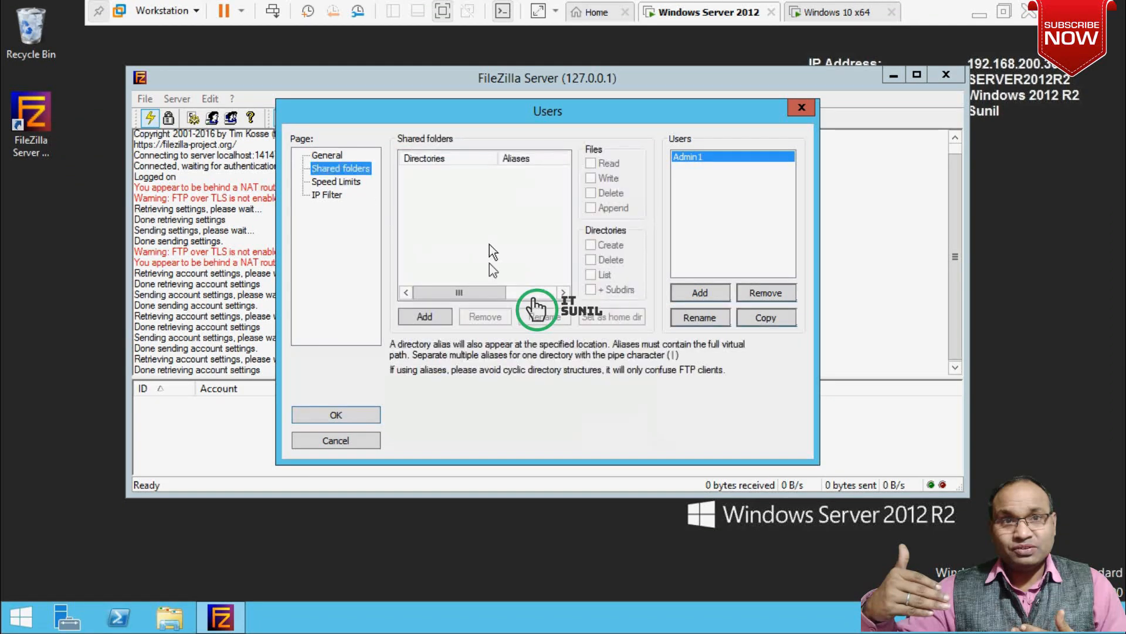
pyautogui.click(425, 317)
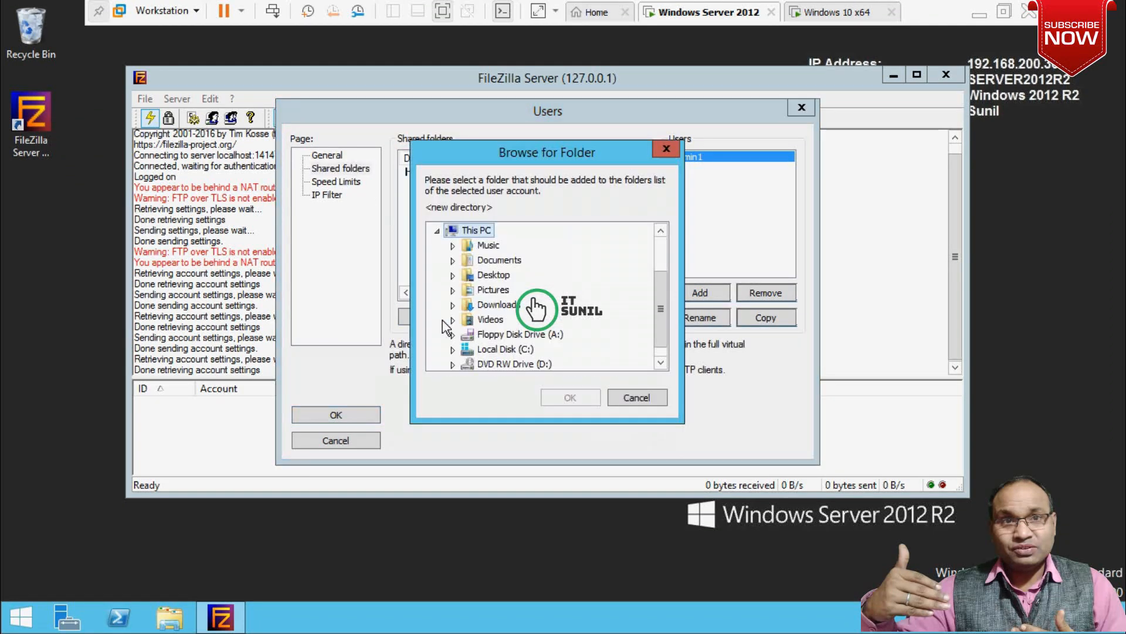
pyautogui.doubleClick(515, 352)
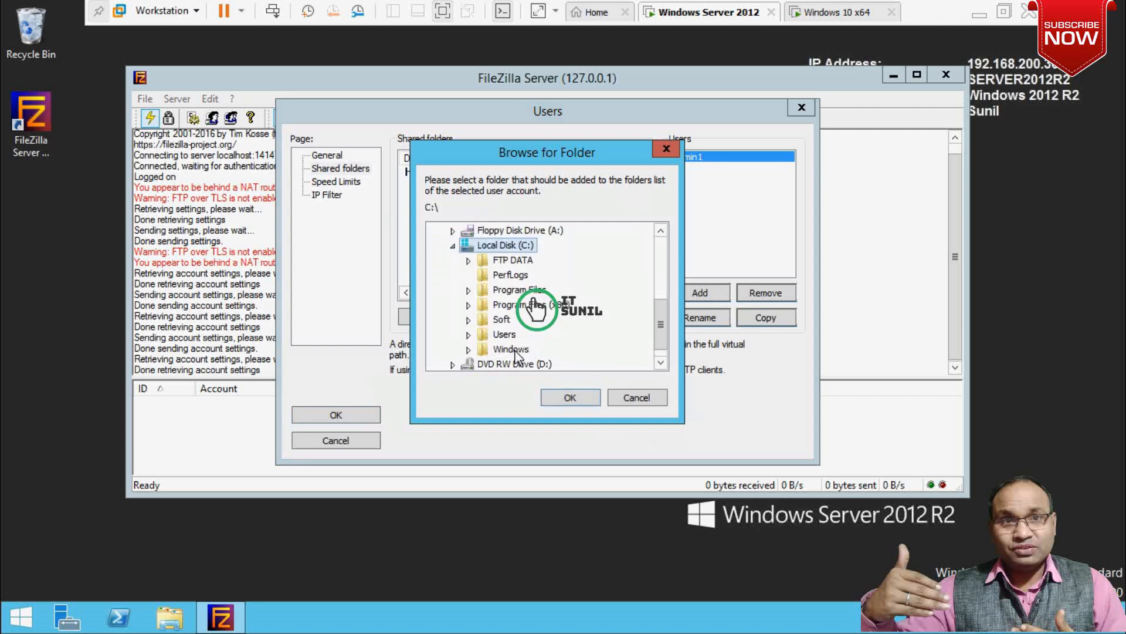
pyautogui.doubleClick(511, 261)
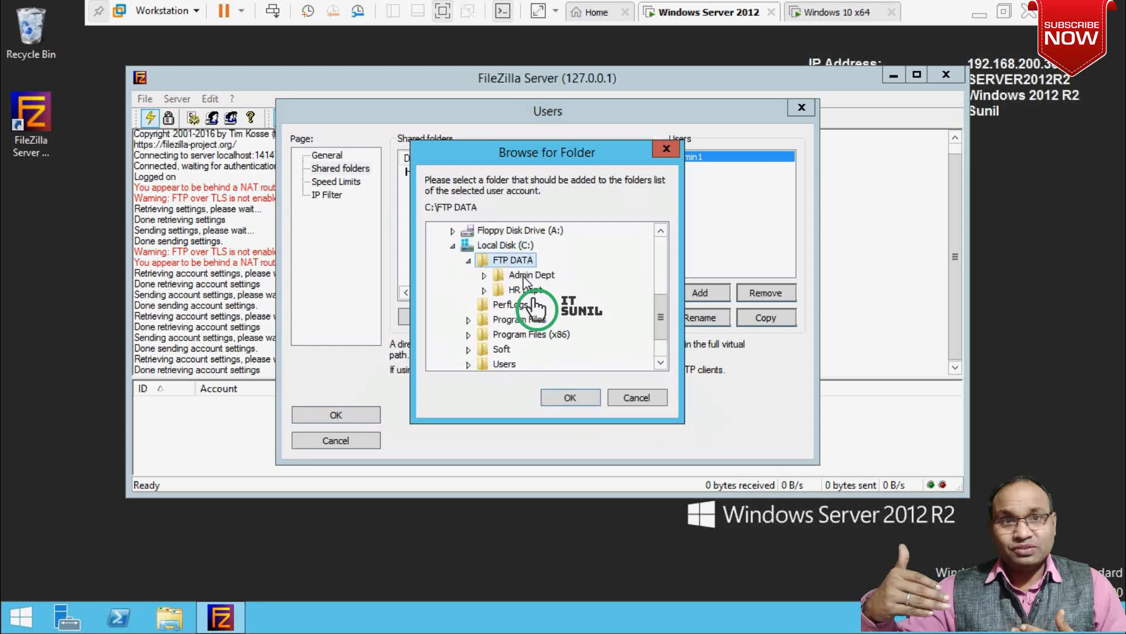
pyautogui.doubleClick(524, 277)
pyautogui.click(536, 289)
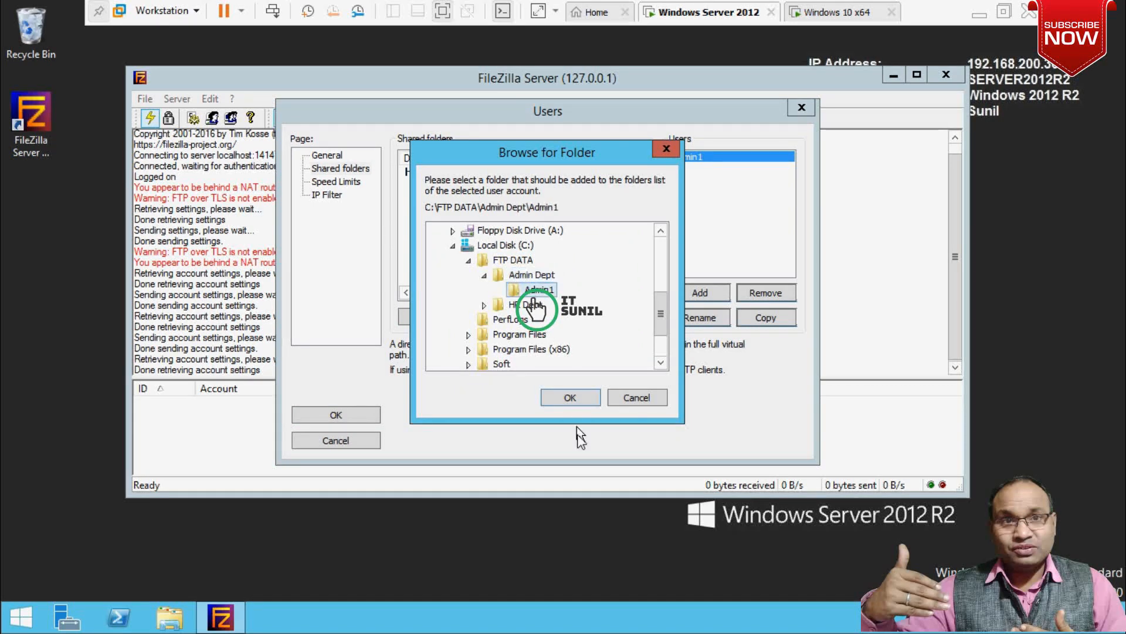
pyautogui.click(575, 398)
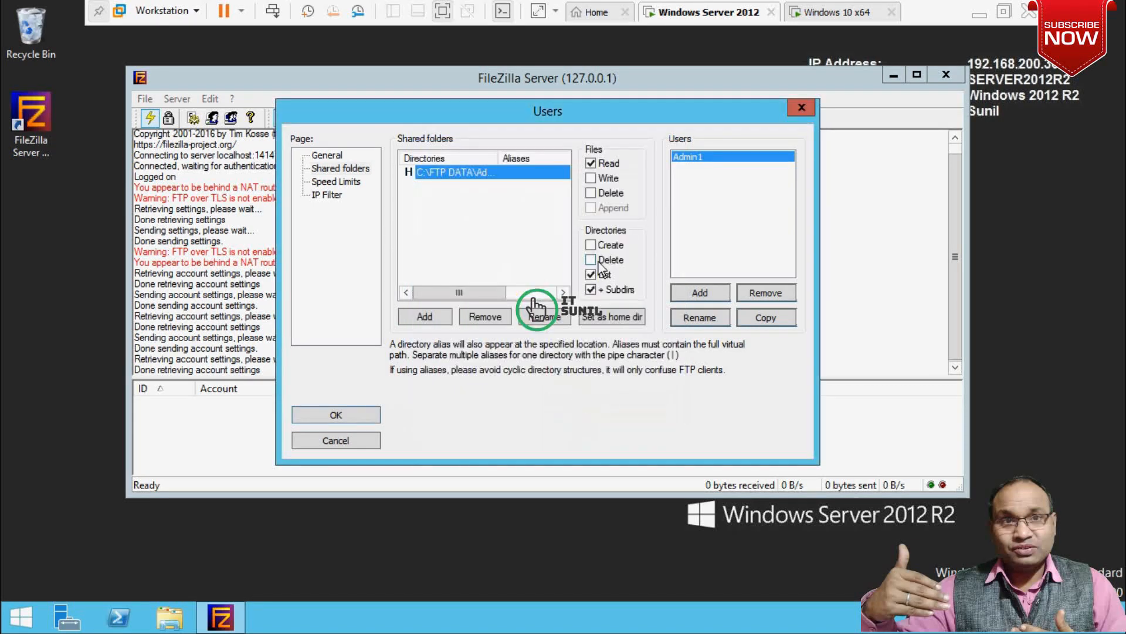
# Grant Admin1 Write, Delete, Append and Create directory permissions, then save the user.
pyautogui.click(591, 179)
pyautogui.click(592, 193)
pyautogui.click(592, 208)
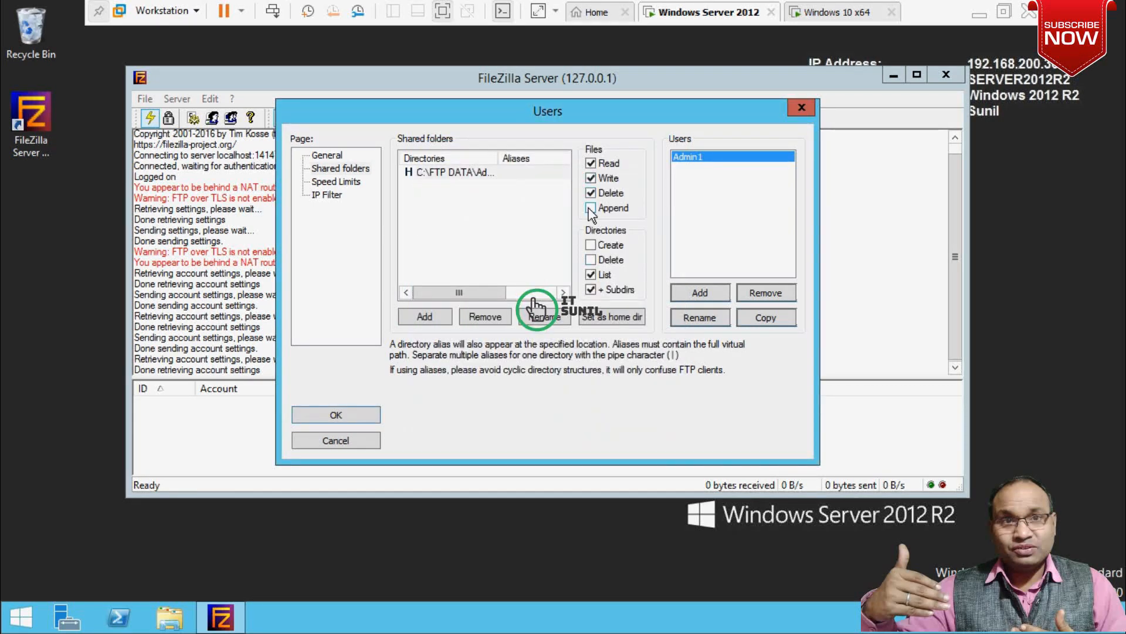
pyautogui.click(591, 245)
pyautogui.click(362, 416)
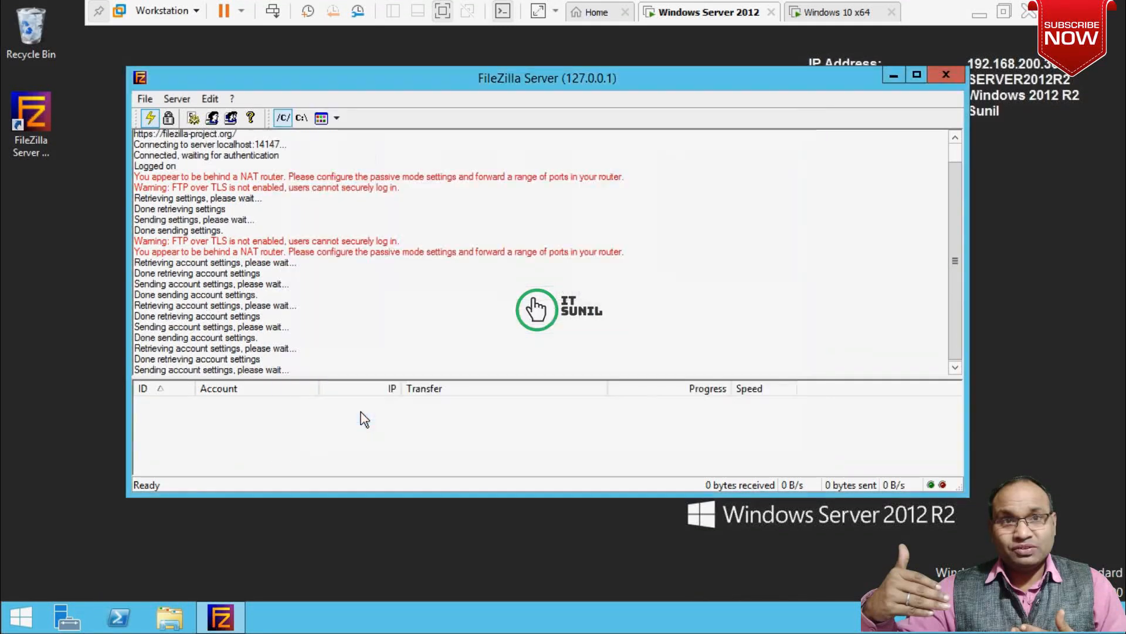
# Add user 'HR1' and give it a password.
pyautogui.click(213, 120)
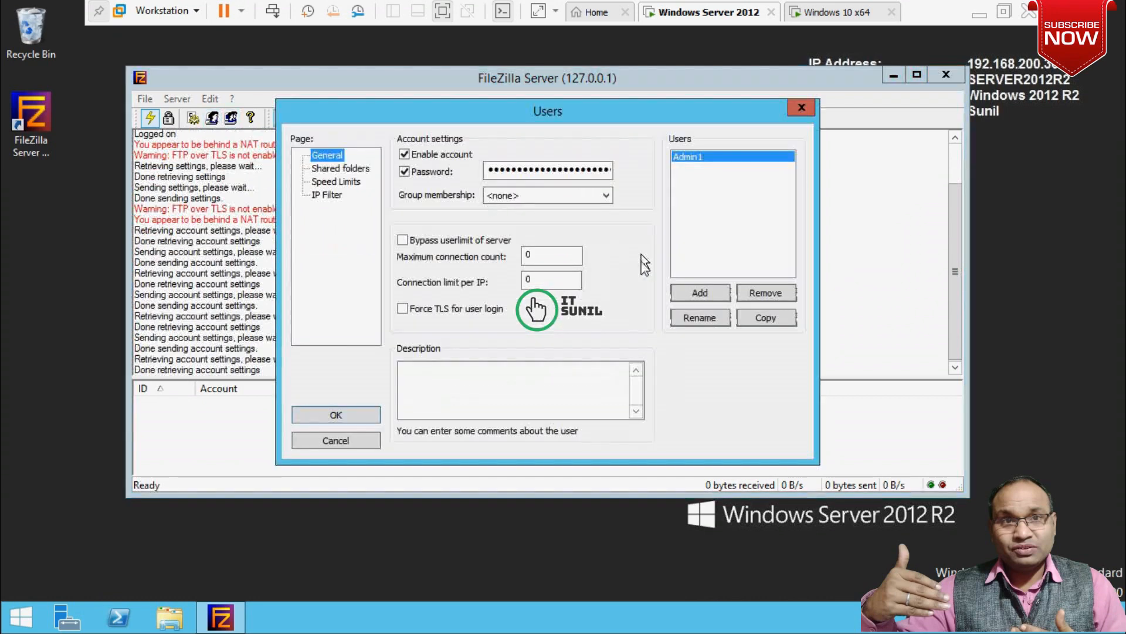
pyautogui.click(706, 295)
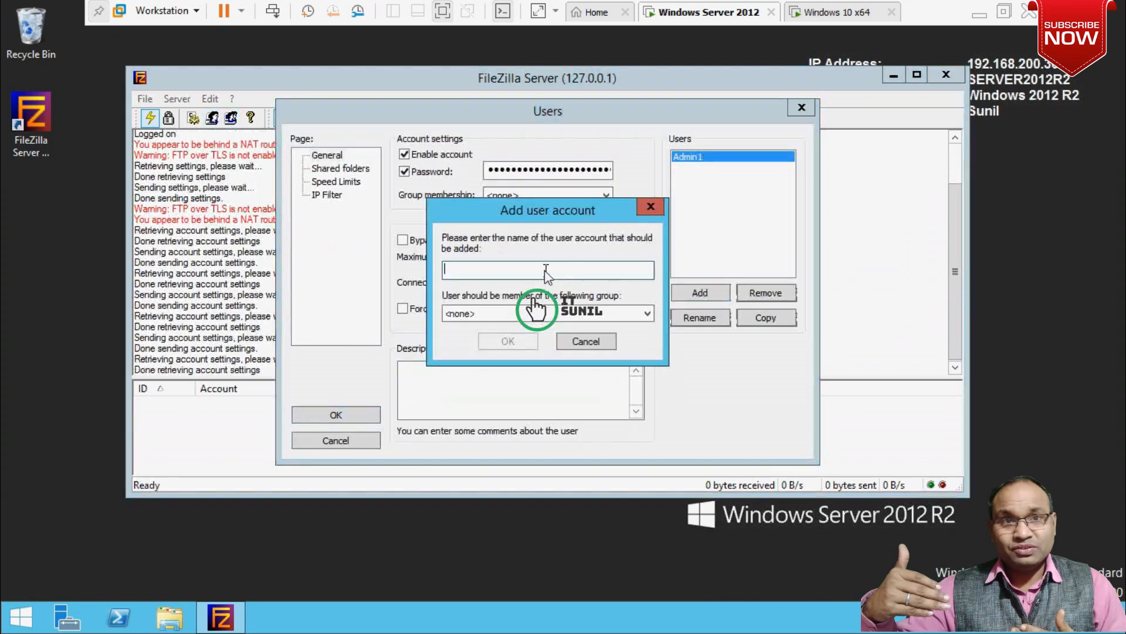
pyautogui.write('HR1')
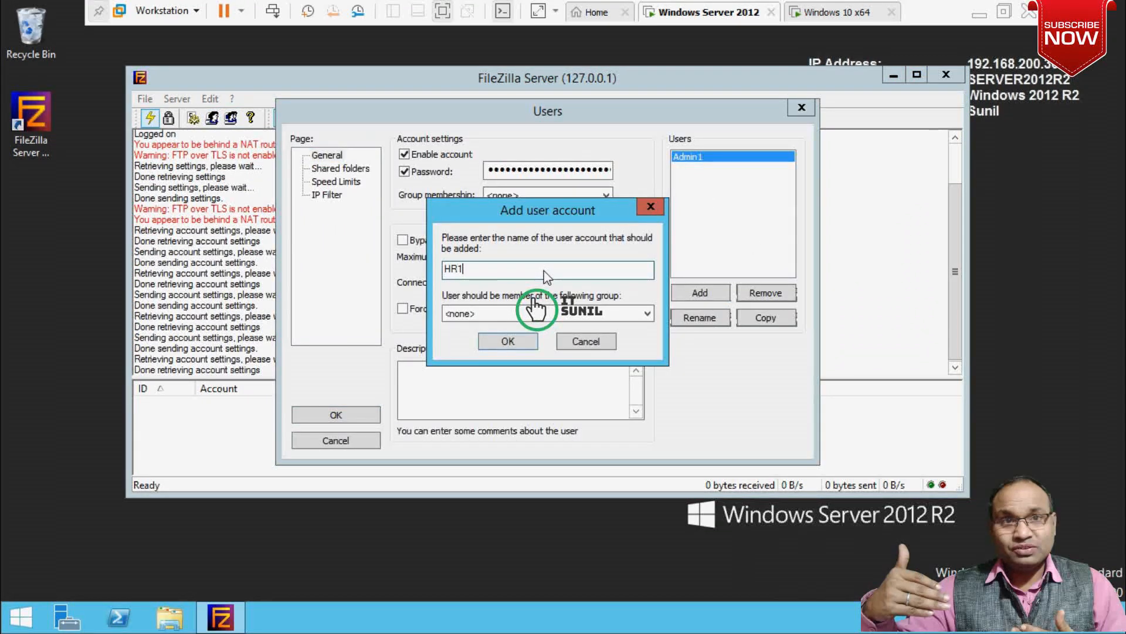
pyautogui.click(508, 341)
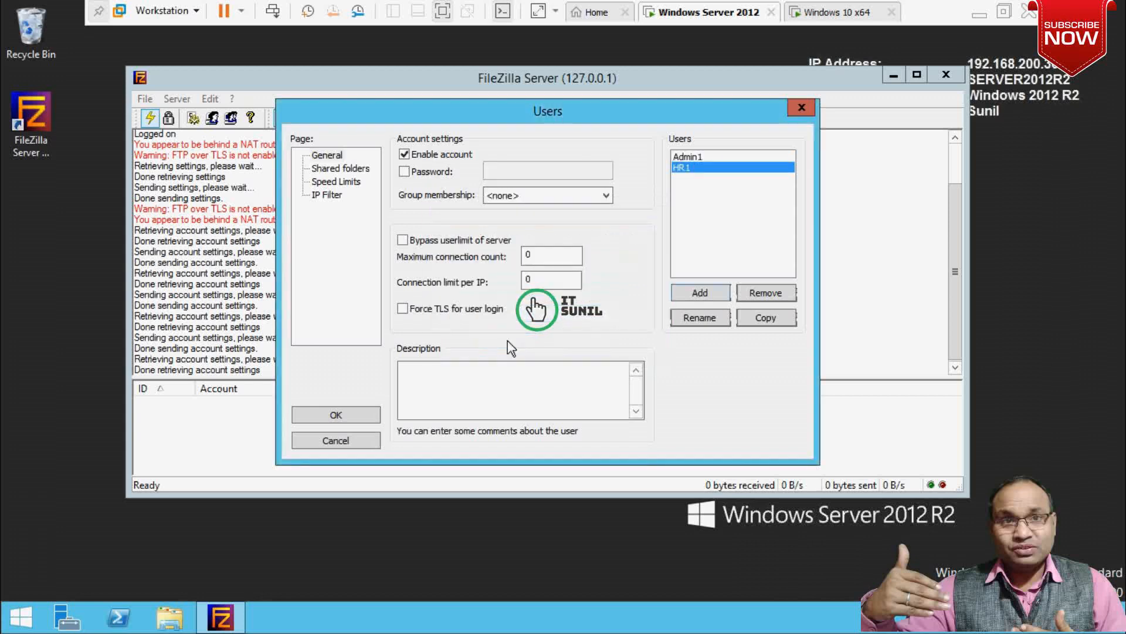
pyautogui.click(405, 171)
pyautogui.click(510, 171)
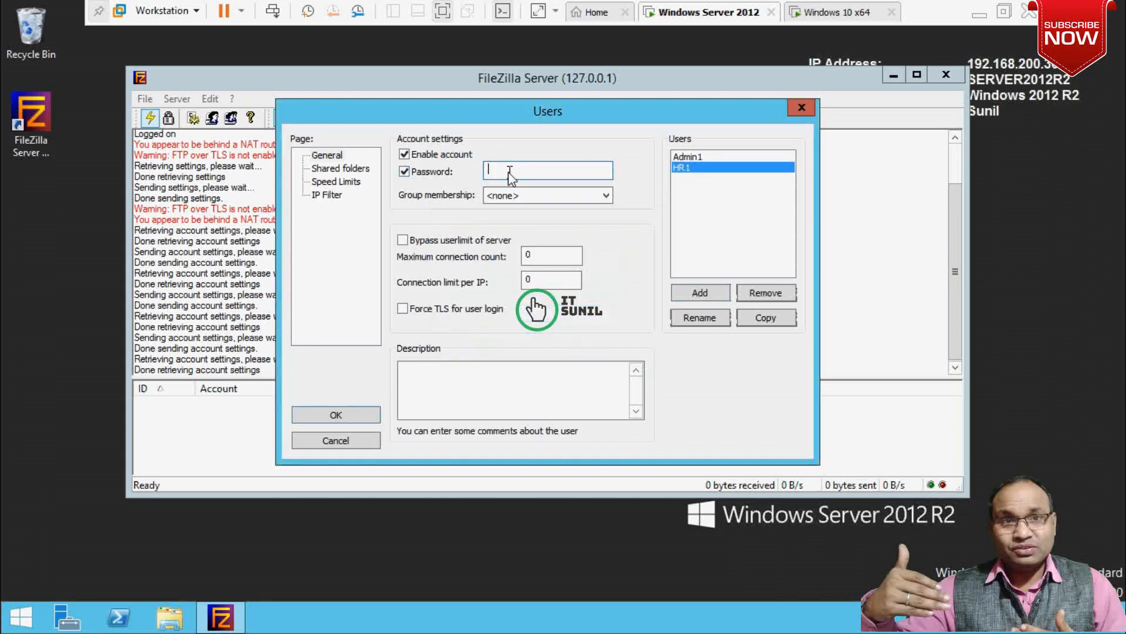
pyautogui.write('12345678')
# Add C:\FTP DATA\HR Dept\HR1 as HR1's shared folder.
pyautogui.click(332, 172)
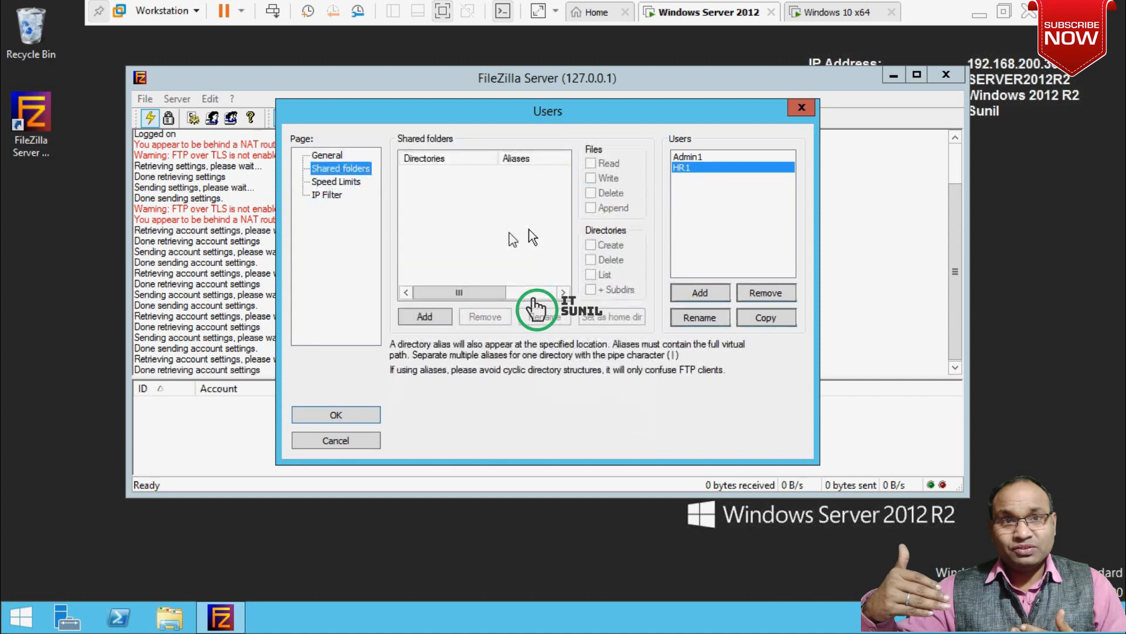
pyautogui.click(435, 314)
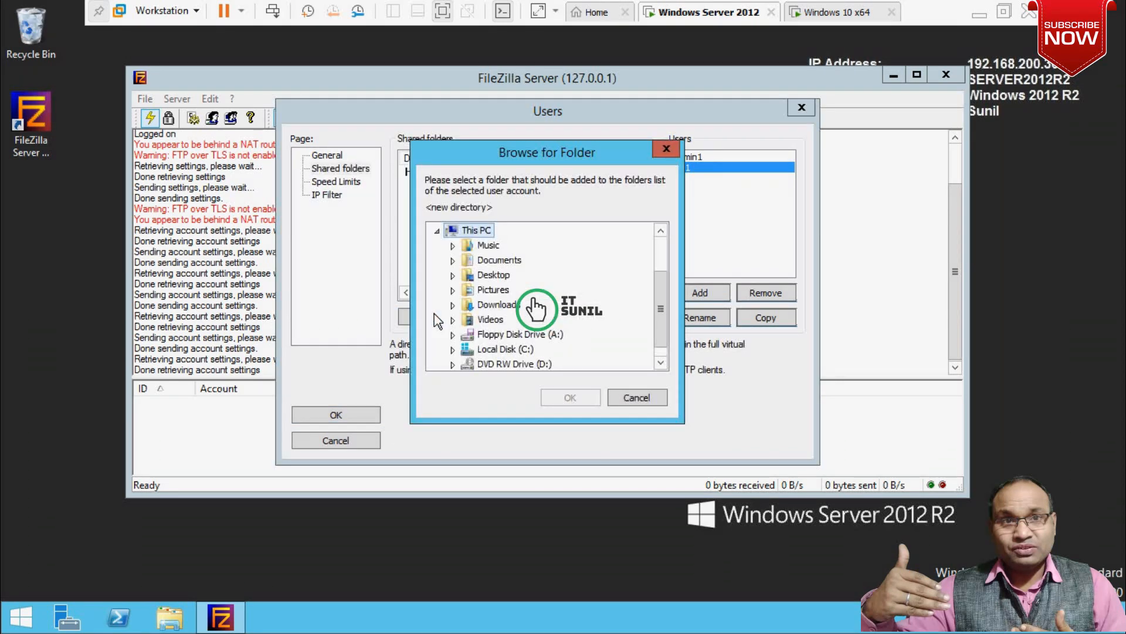
pyautogui.doubleClick(505, 349)
pyautogui.doubleClick(510, 260)
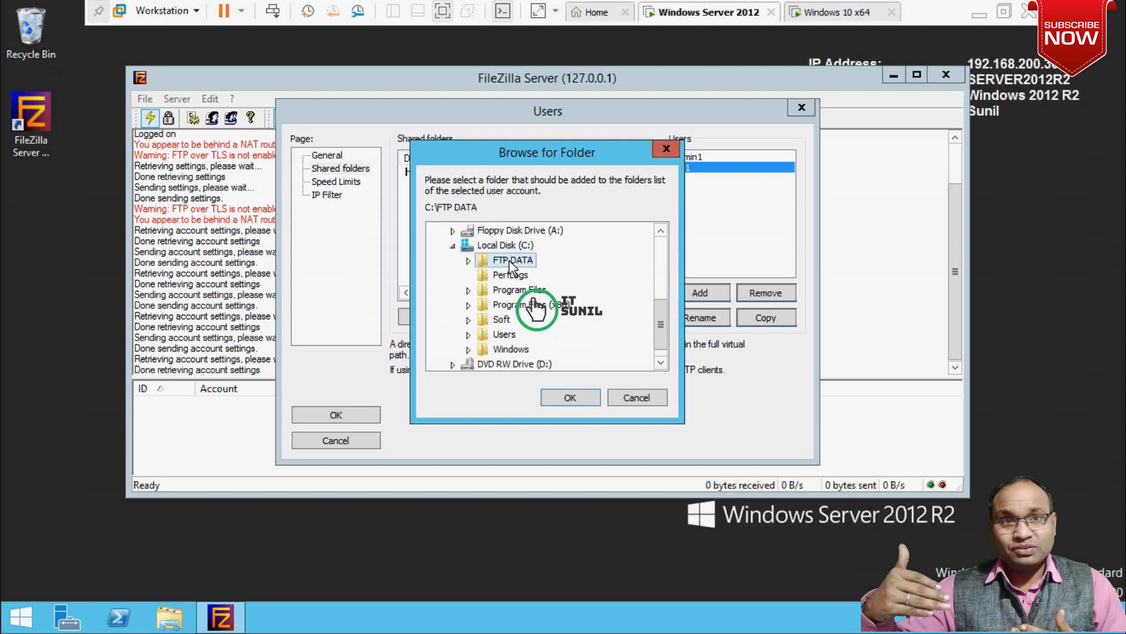
pyautogui.doubleClick(525, 290)
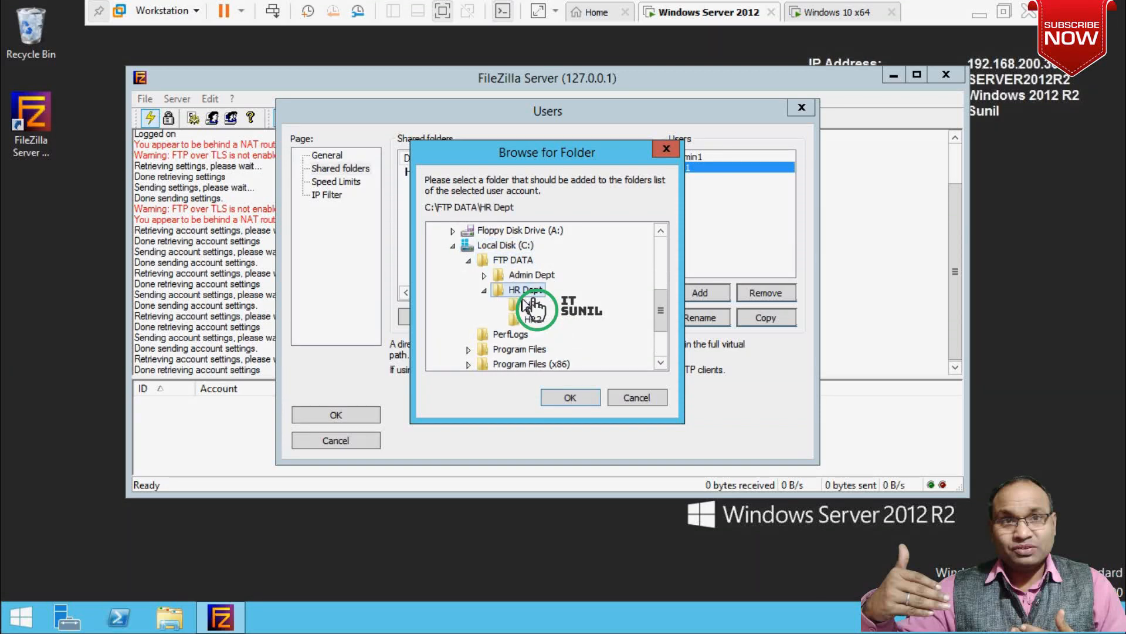
pyautogui.click(531, 304)
pyautogui.click(559, 389)
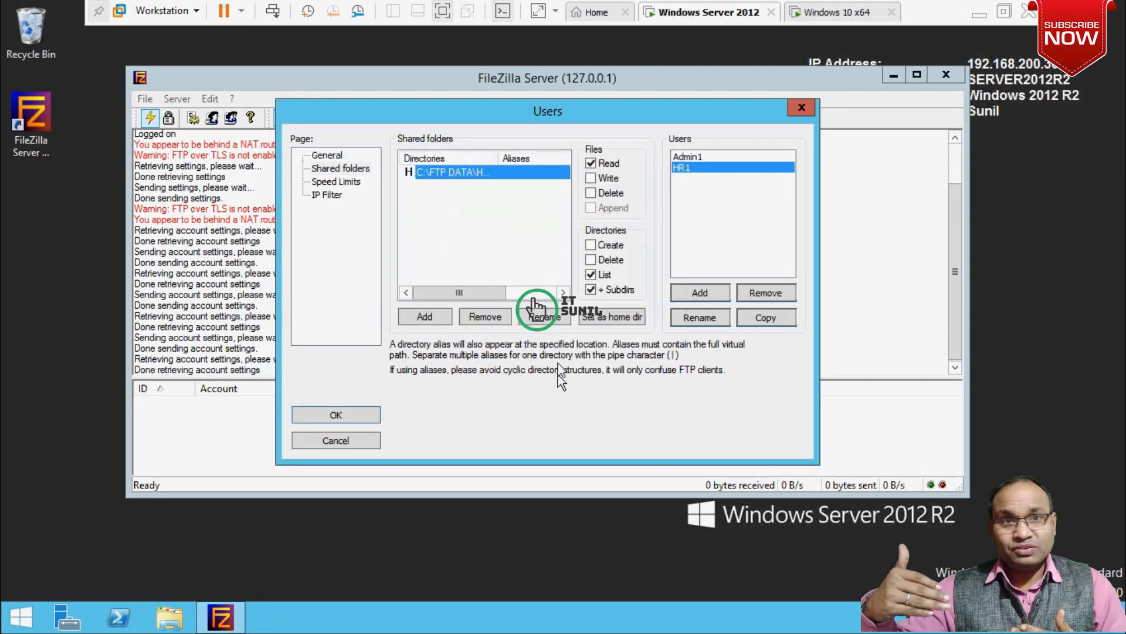
# Grant HR1 write and directory permissions on the share, then save the user.
pyautogui.click(591, 178)
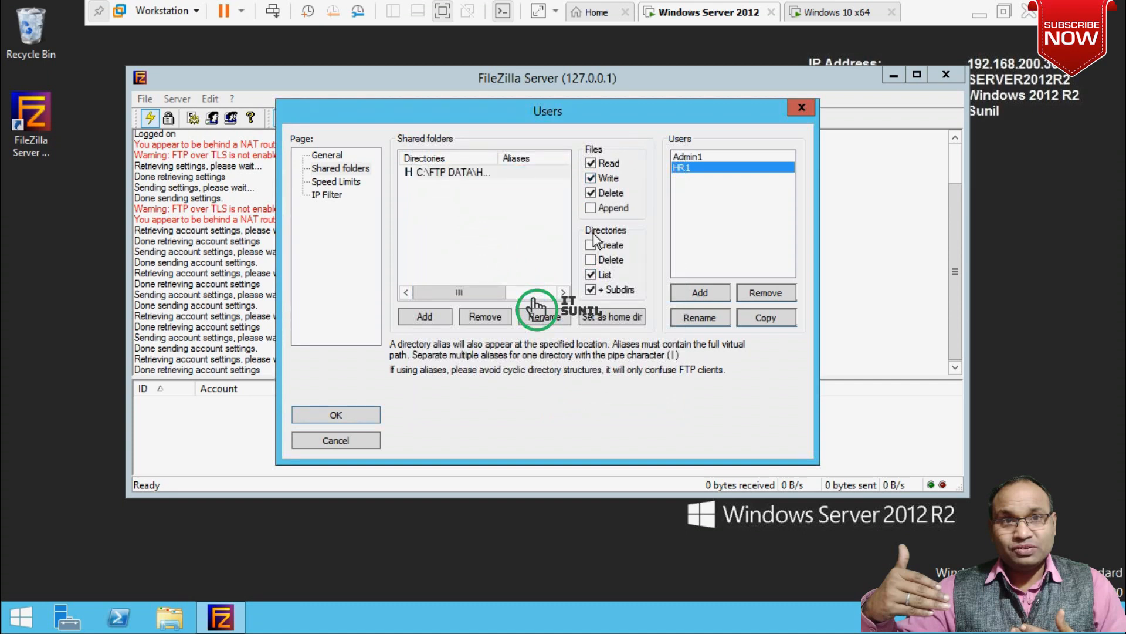
pyautogui.click(591, 244)
pyautogui.click(591, 259)
pyautogui.click(347, 413)
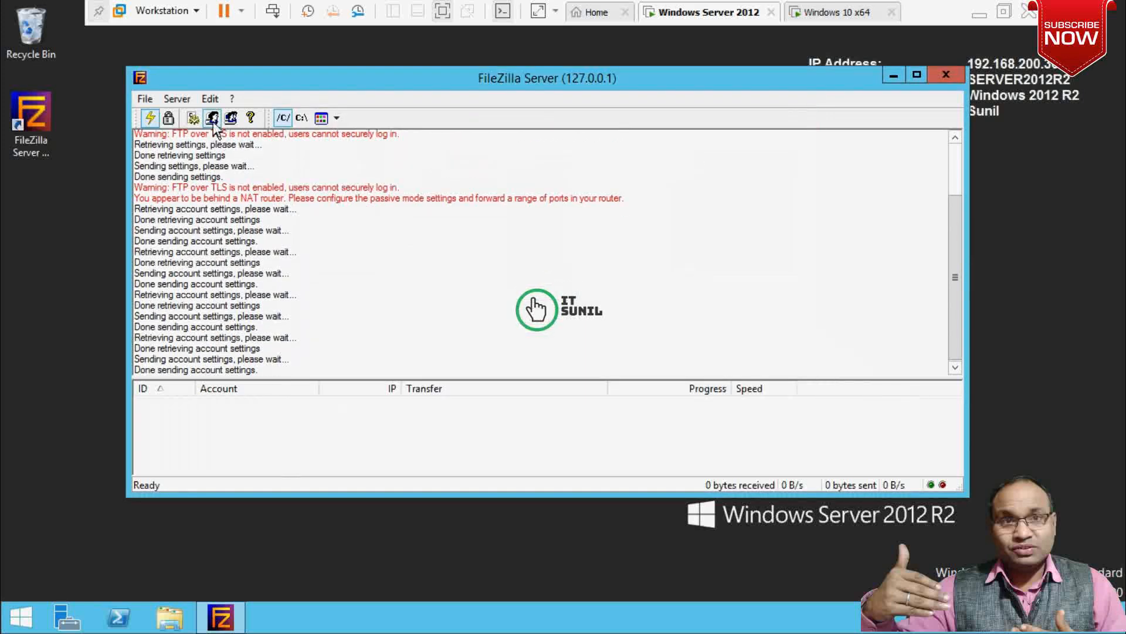
# Add a new user account HR2 and give it a password.
pyautogui.click(212, 118)
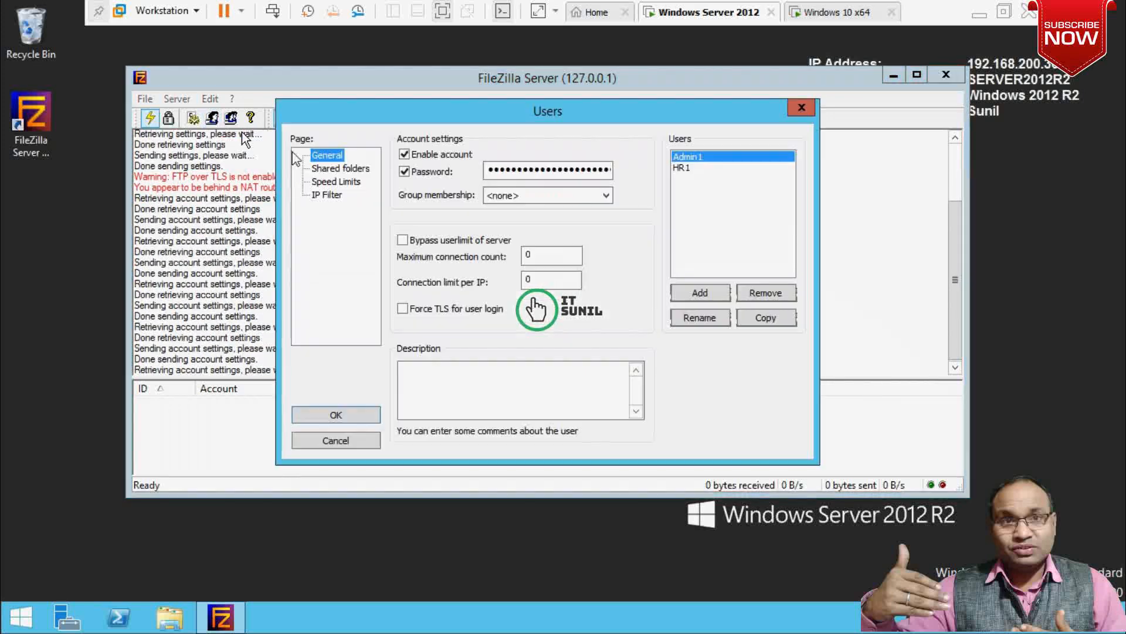
pyautogui.click(698, 291)
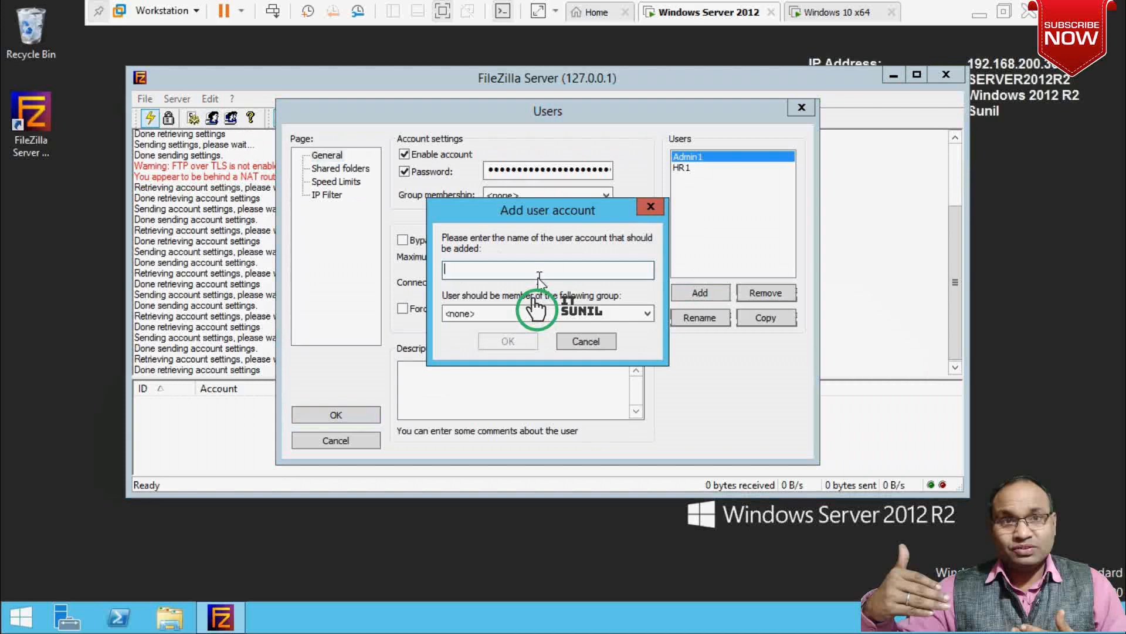
pyautogui.write('HR2')
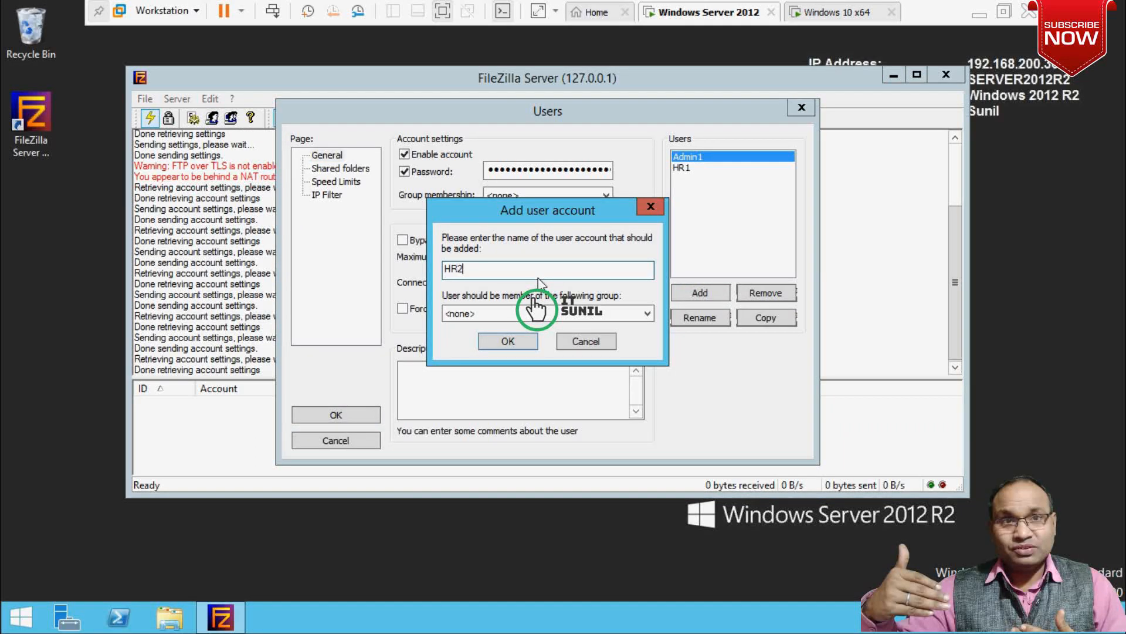
pyautogui.click(518, 345)
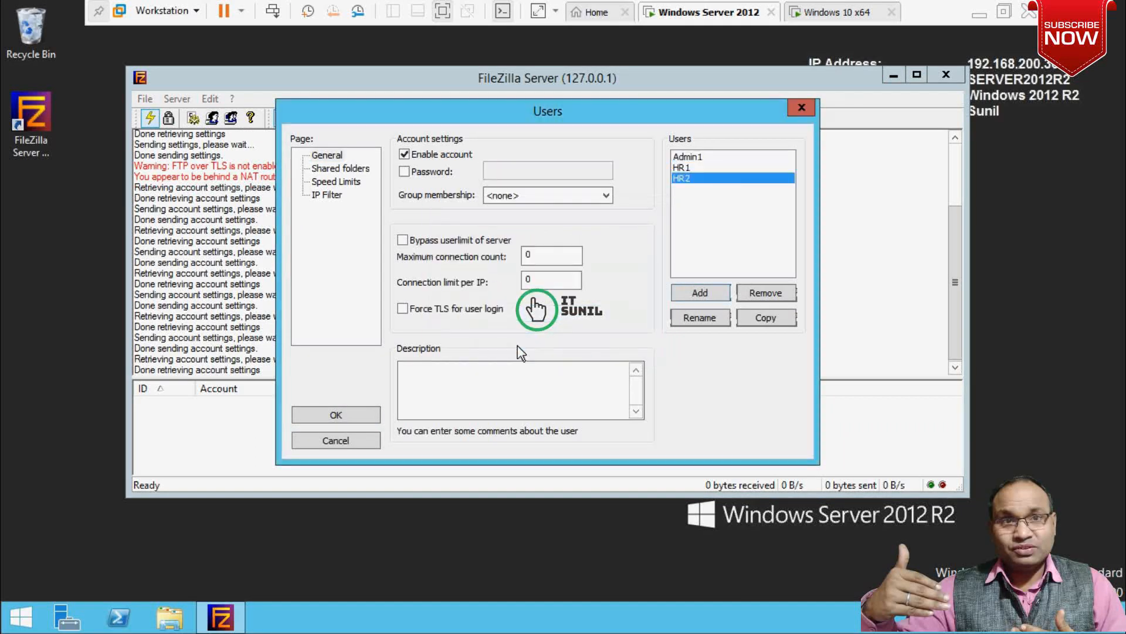
pyautogui.click(410, 172)
pyautogui.click(493, 170)
pyautogui.write('1•••••••')
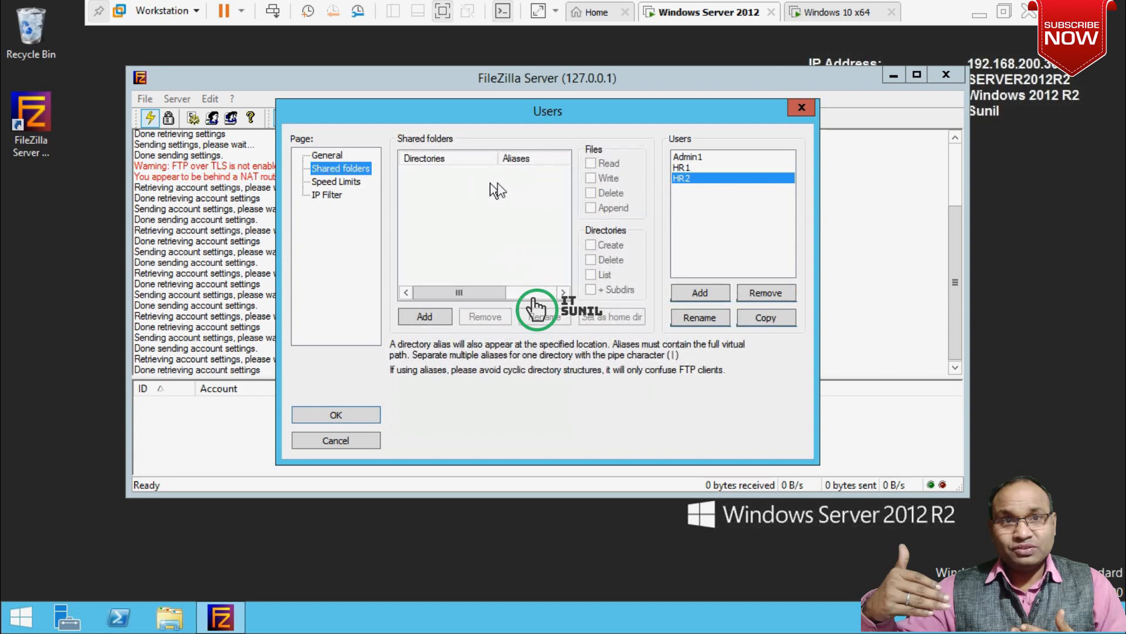
# Share C:\FTP DATA\HR Dept\HR2 with HR2, allowing file write/delete and directory create/delete.
pyautogui.click(431, 319)
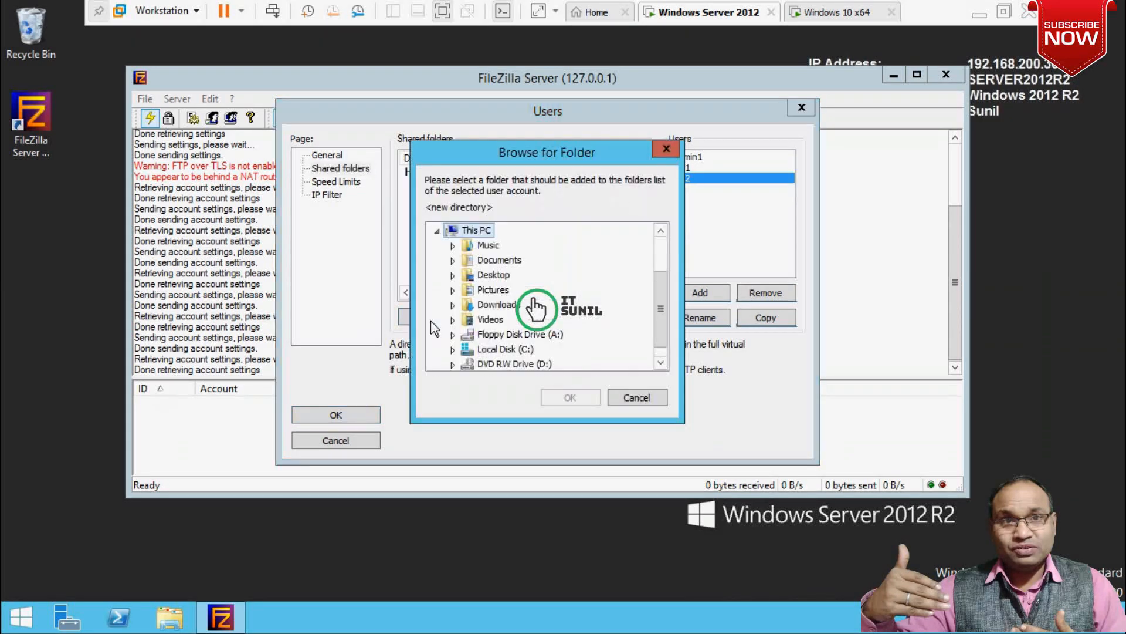
pyautogui.doubleClick(494, 349)
pyautogui.doubleClick(514, 259)
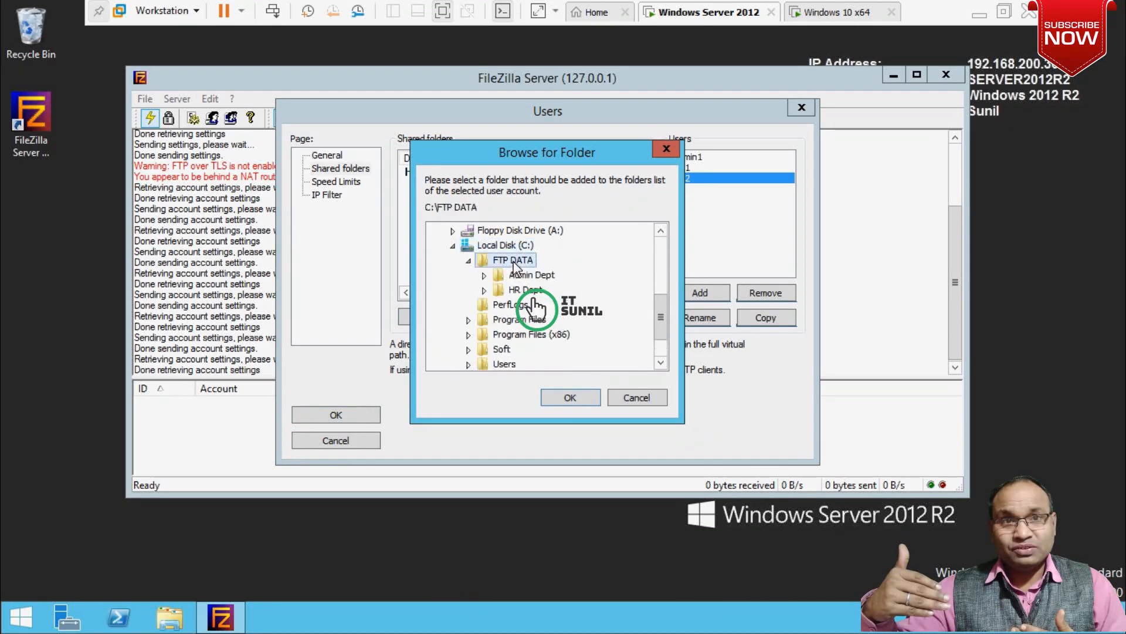
pyautogui.doubleClick(519, 290)
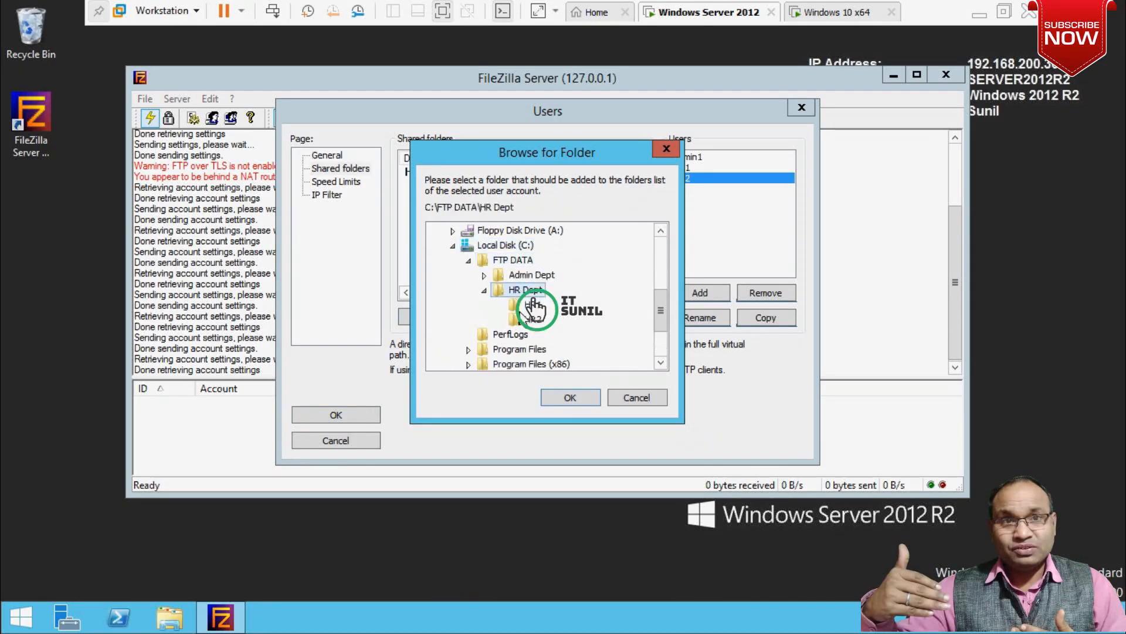
pyautogui.click(527, 304)
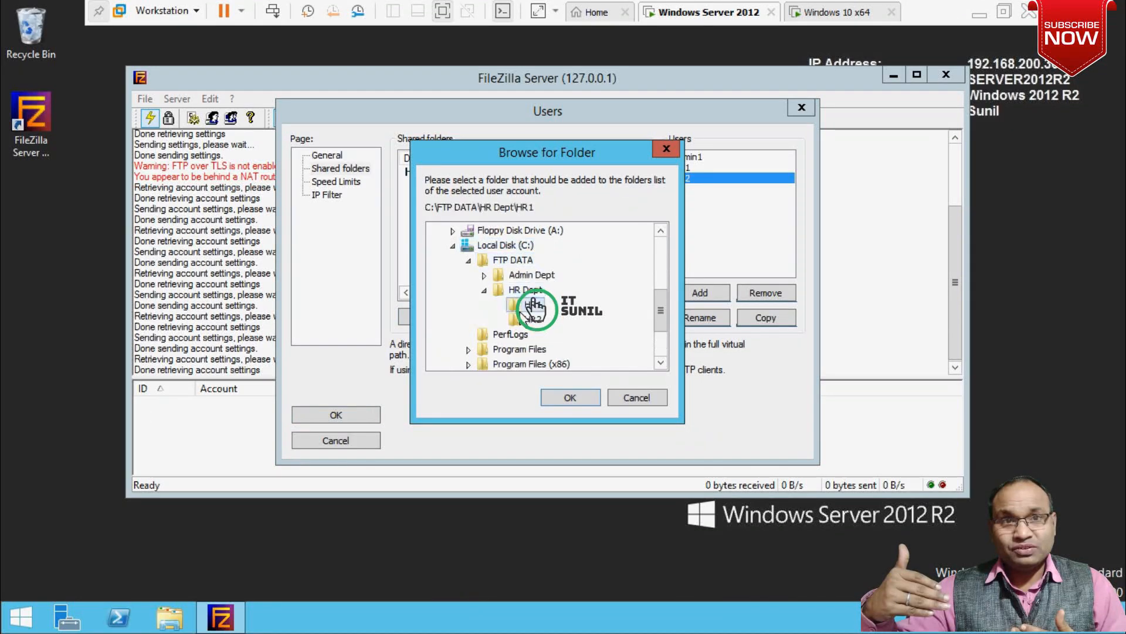
pyautogui.click(559, 389)
pyautogui.click(590, 178)
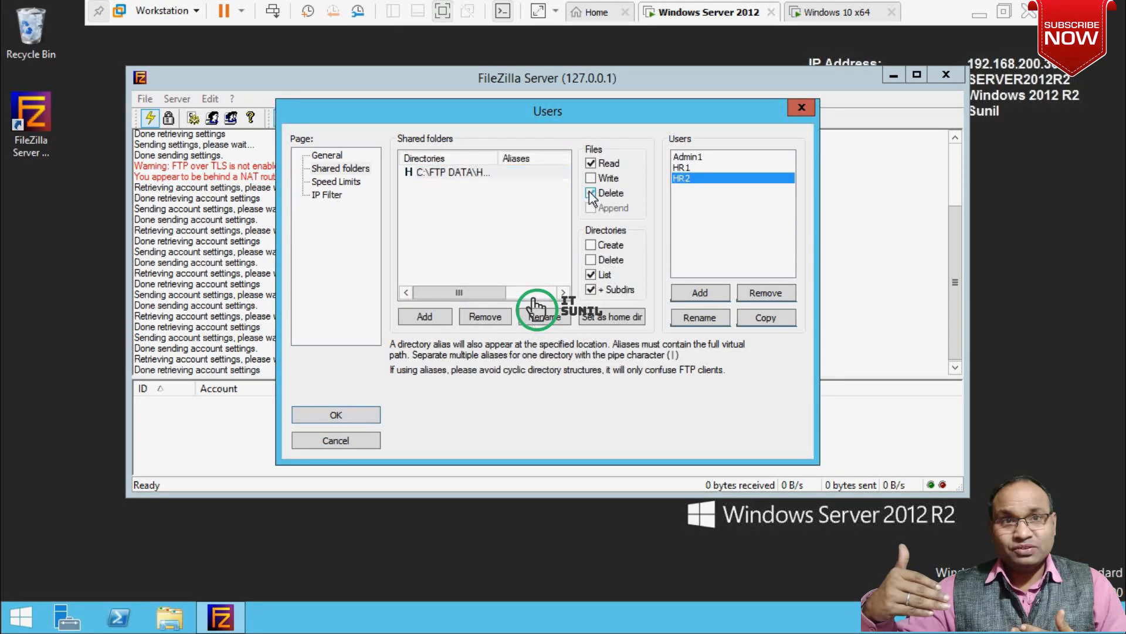
pyautogui.click(590, 192)
pyautogui.click(590, 245)
pyautogui.click(590, 259)
# Make HR2 a member of the HR group and save its settings.
pyautogui.click(324, 155)
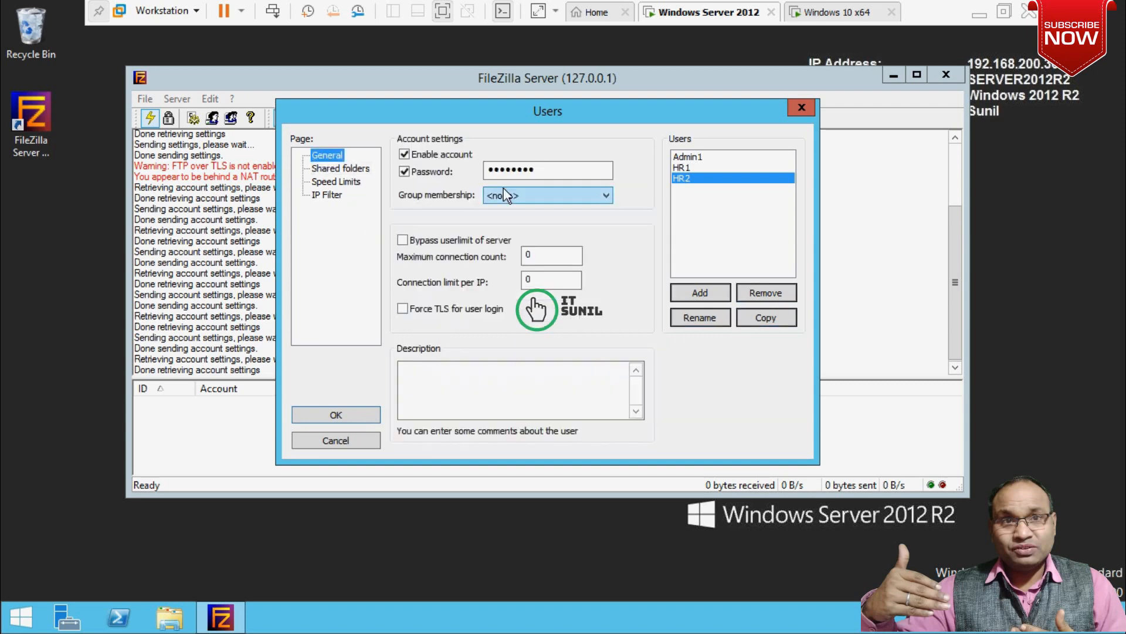
pyautogui.click(533, 195)
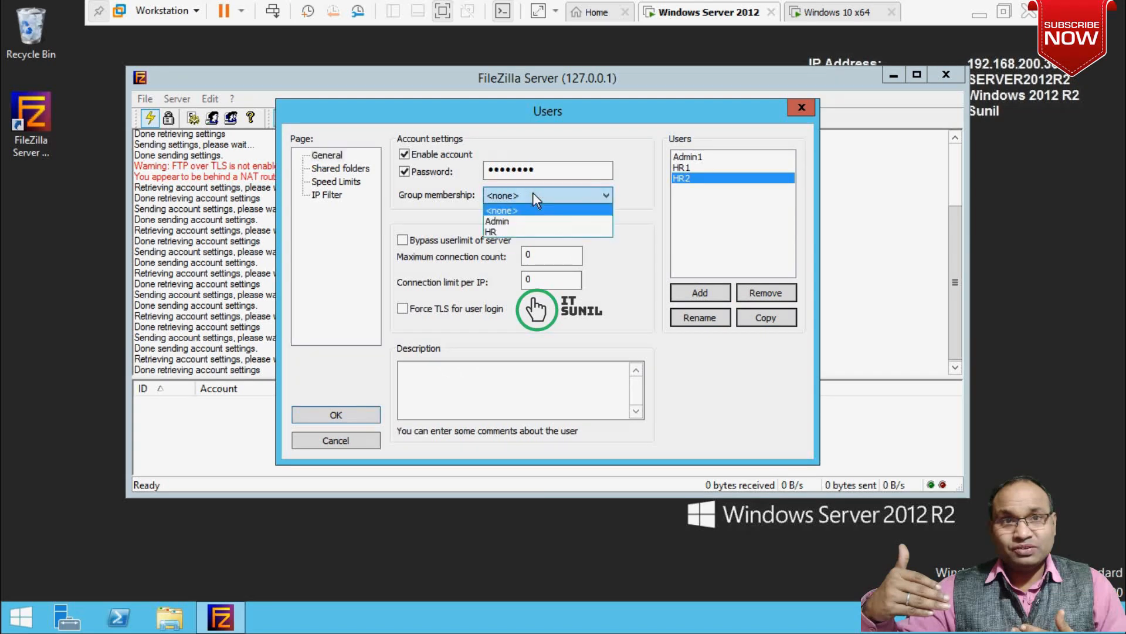
pyautogui.click(505, 233)
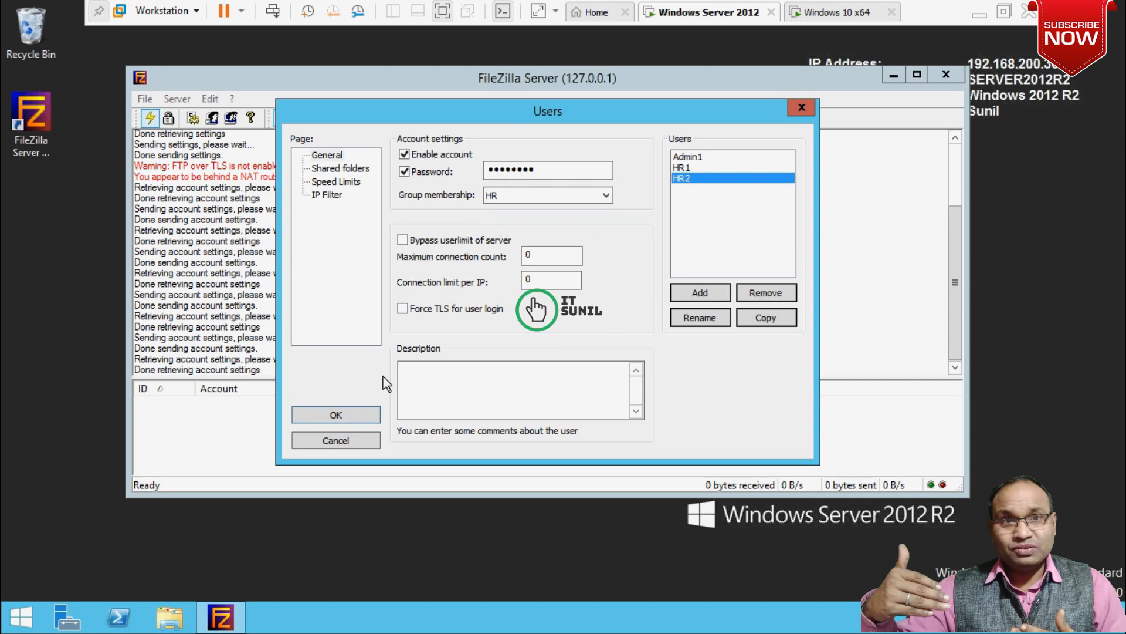
pyautogui.click(359, 417)
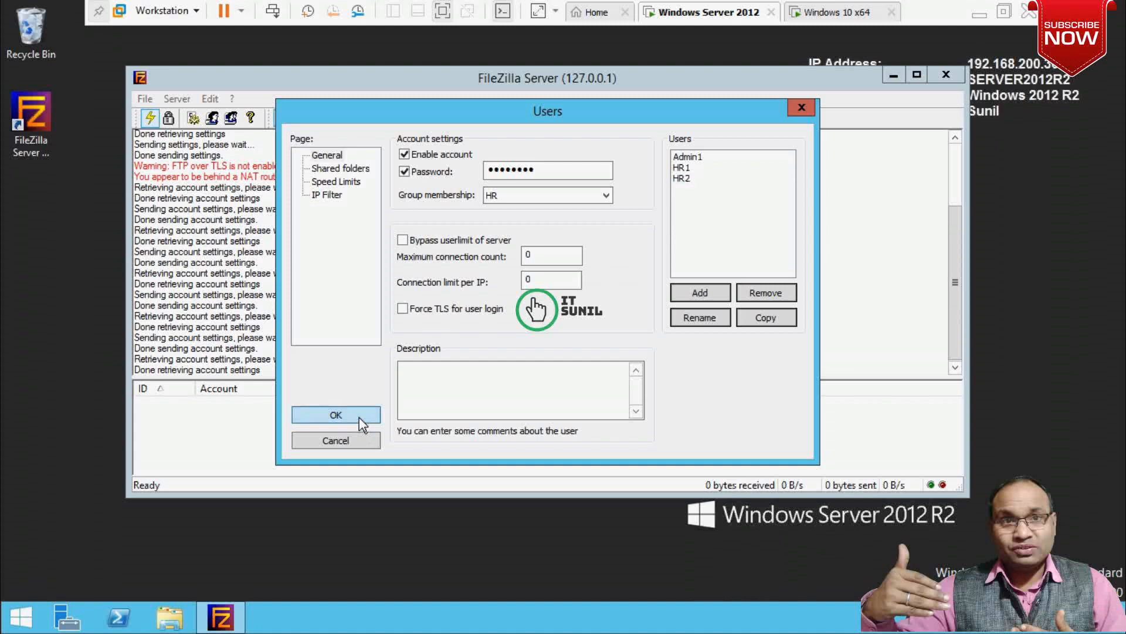
# Assign user Admin1 to the Admin group and save the change.
pyautogui.click(217, 119)
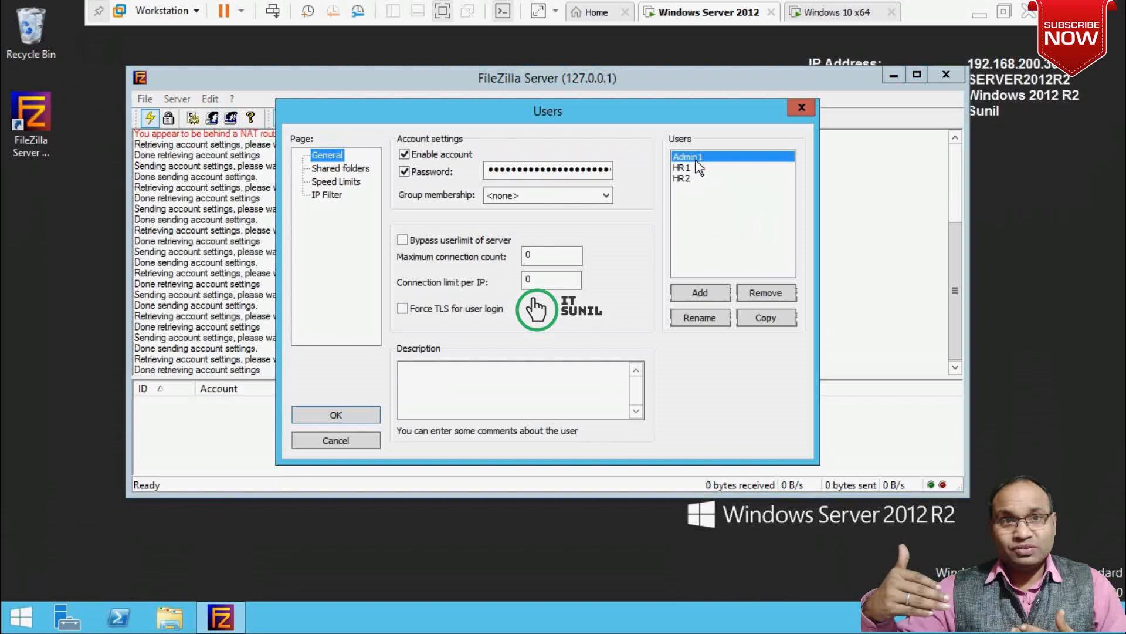
pyautogui.click(592, 196)
pyautogui.click(535, 224)
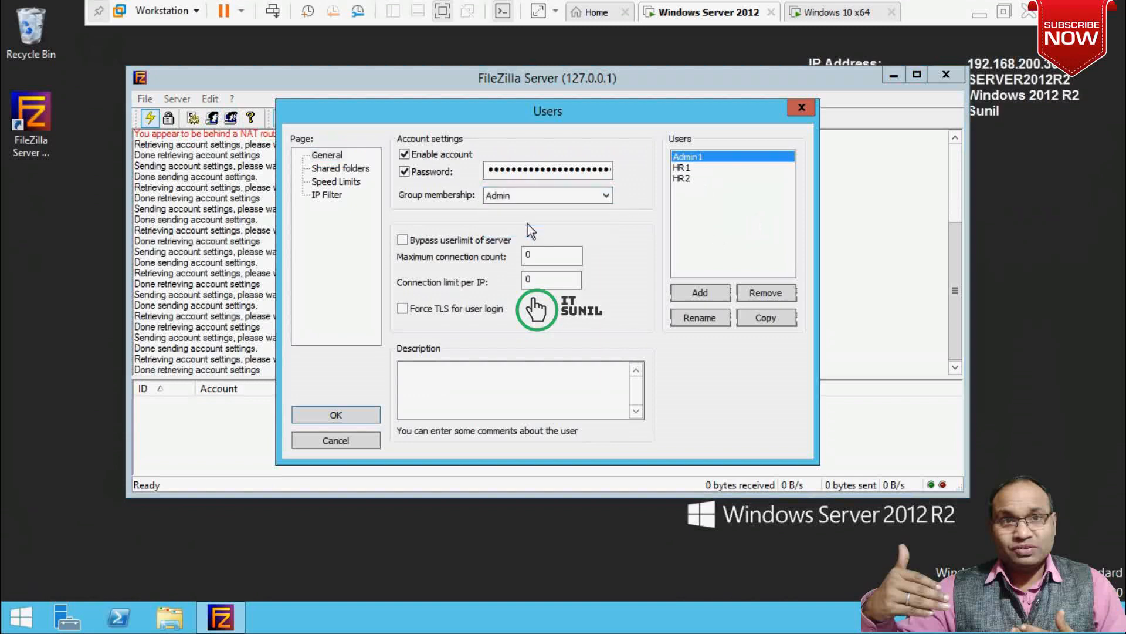
pyautogui.click(366, 415)
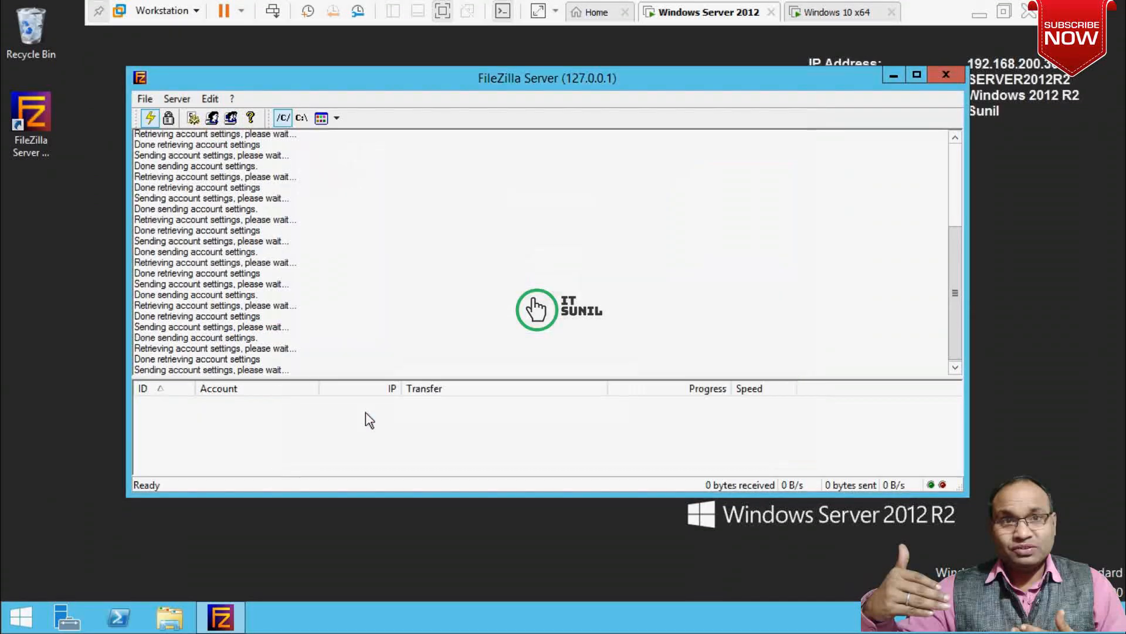
# Select HR1, set its group membership to HR, and save.
pyautogui.click(212, 117)
pyautogui.click(686, 178)
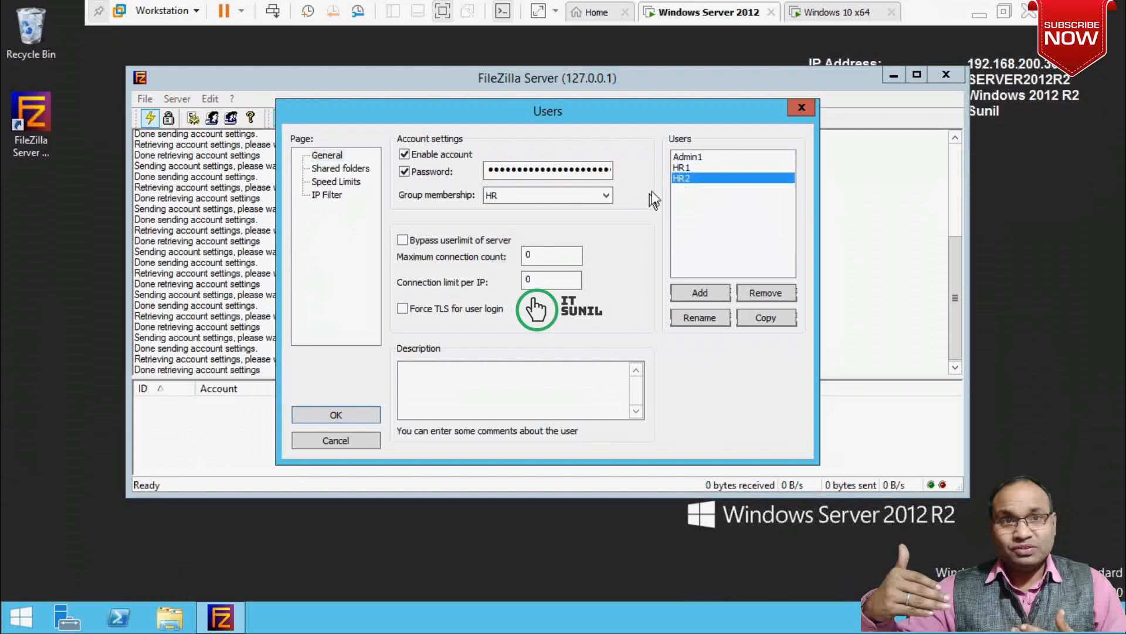
pyautogui.click(682, 167)
pyautogui.click(577, 195)
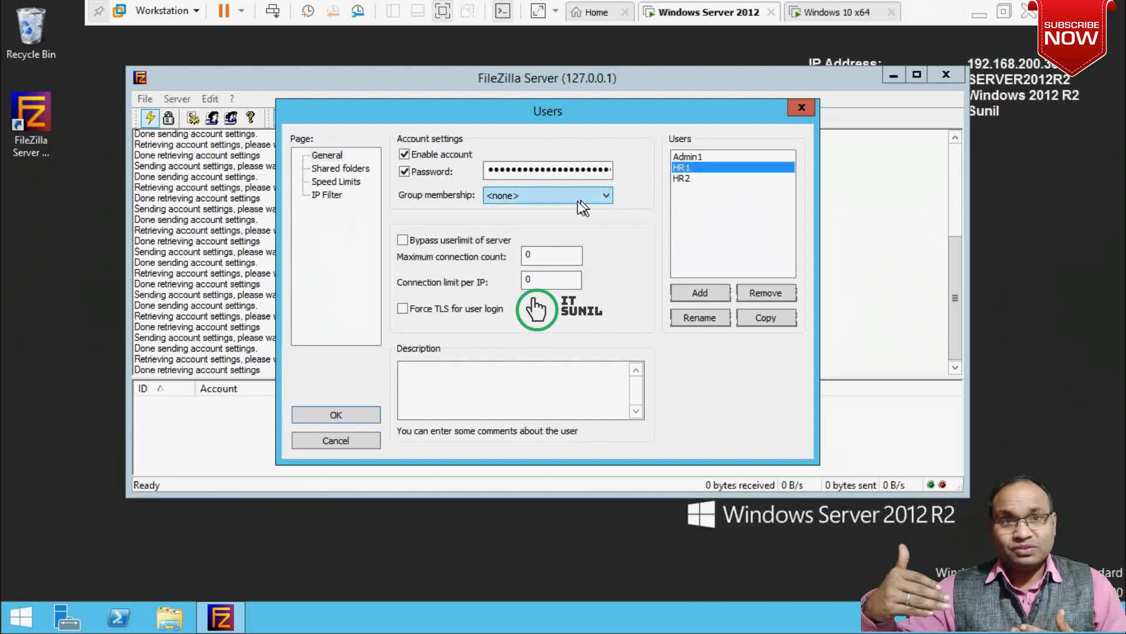
pyautogui.click(506, 234)
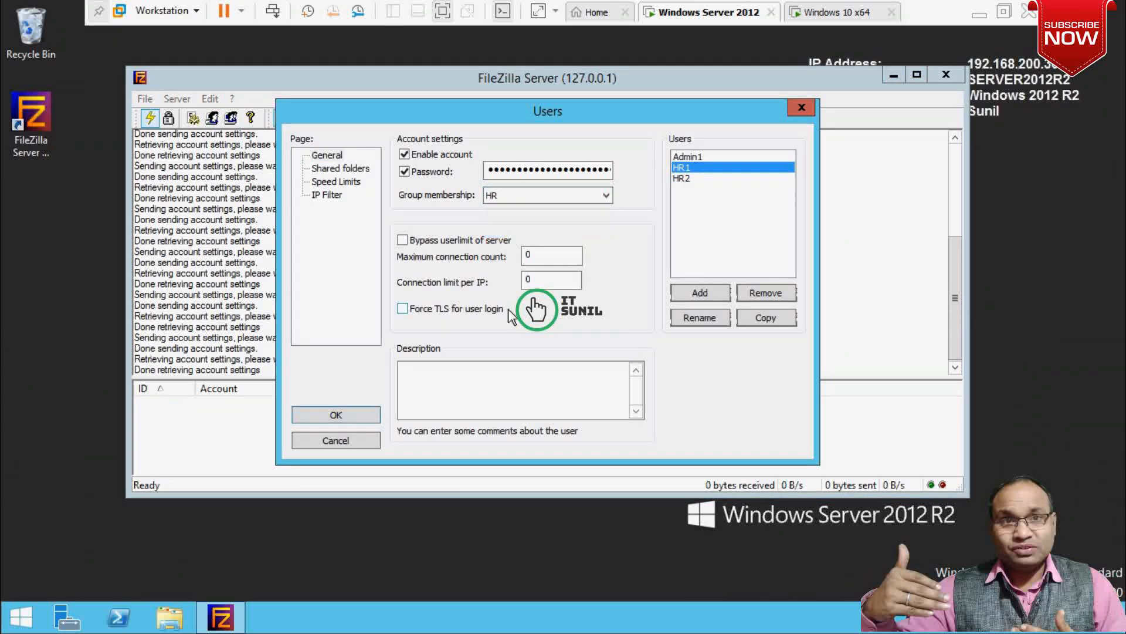
pyautogui.click(365, 415)
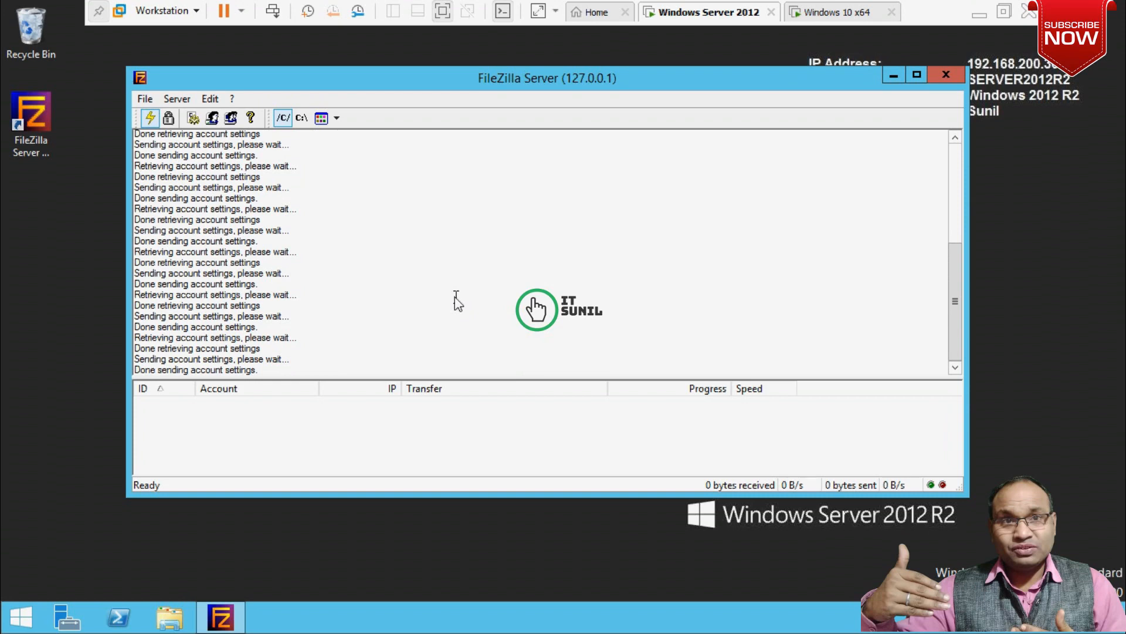
# On the Windows 10 machine, launch FileZilla Client from its desktop icon.
pyautogui.click(880, 14)
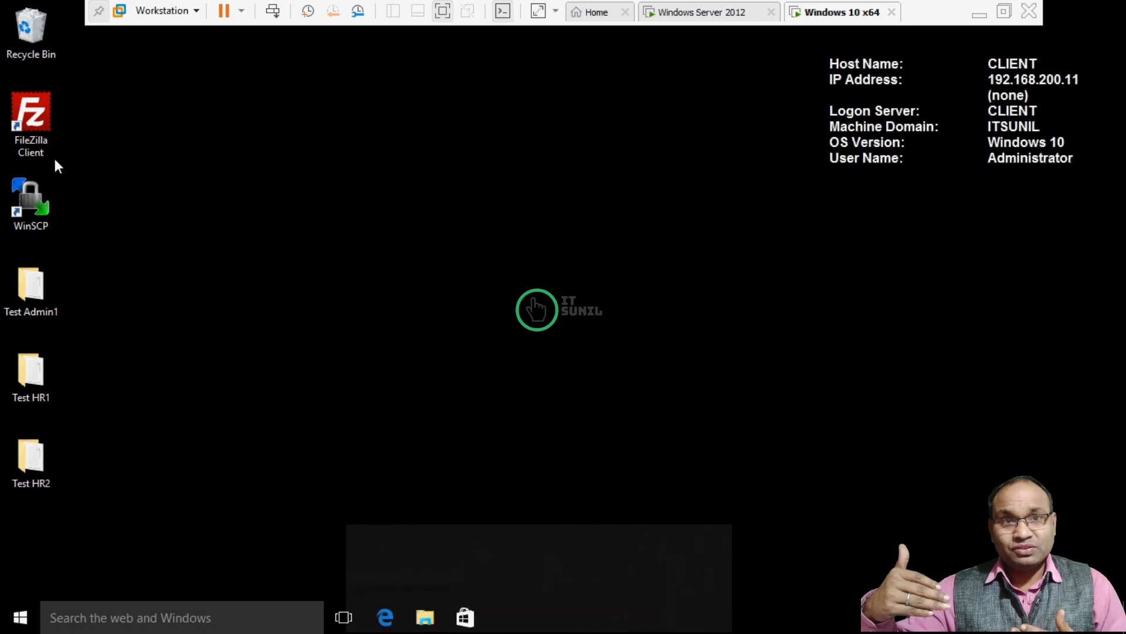
pyautogui.doubleClick(37, 118)
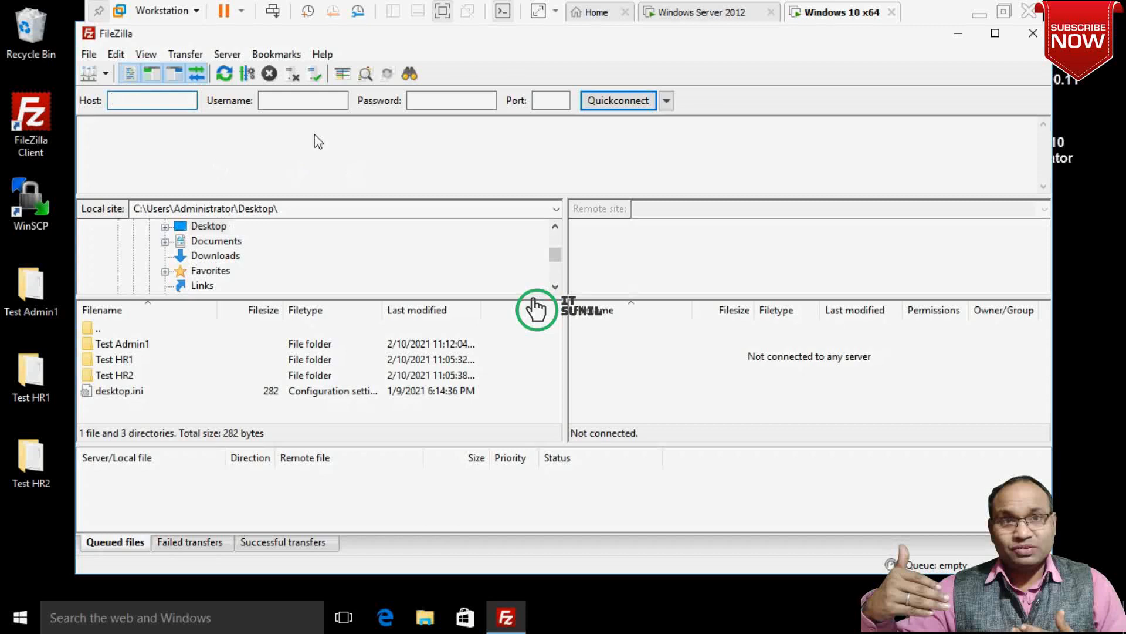
pyautogui.click(698, 14)
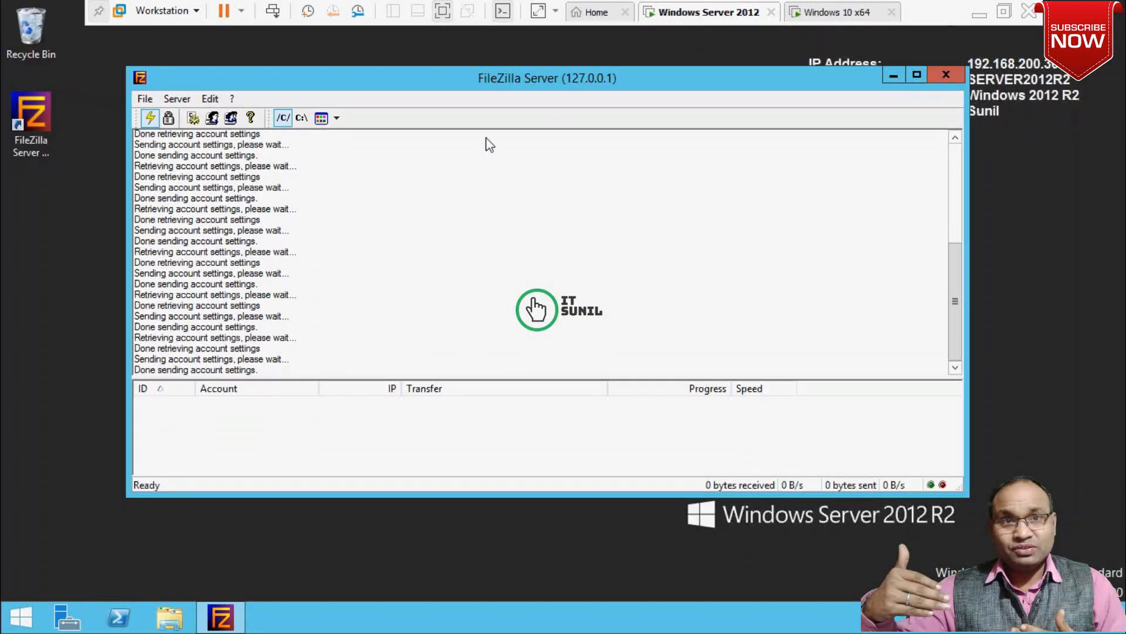
pyautogui.click(843, 17)
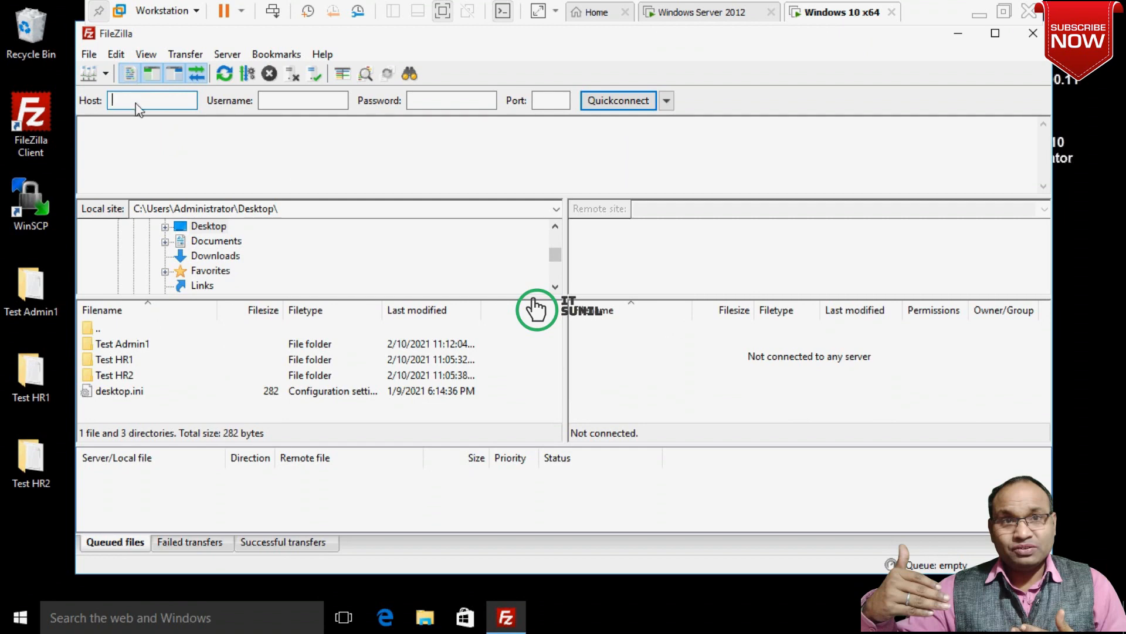
# Enter host 192.168.200.30, username admin1 and the account password in Quickconnect.
pyautogui.moveTo(136, 109)
pyautogui.write('192.15')
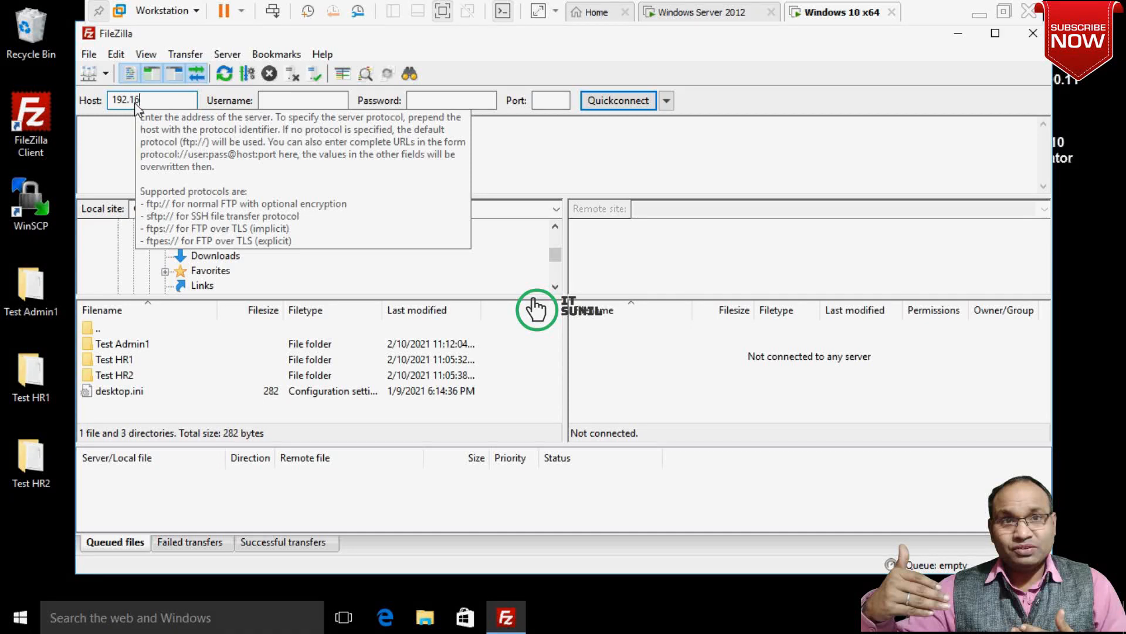
pyautogui.write('8.200.')
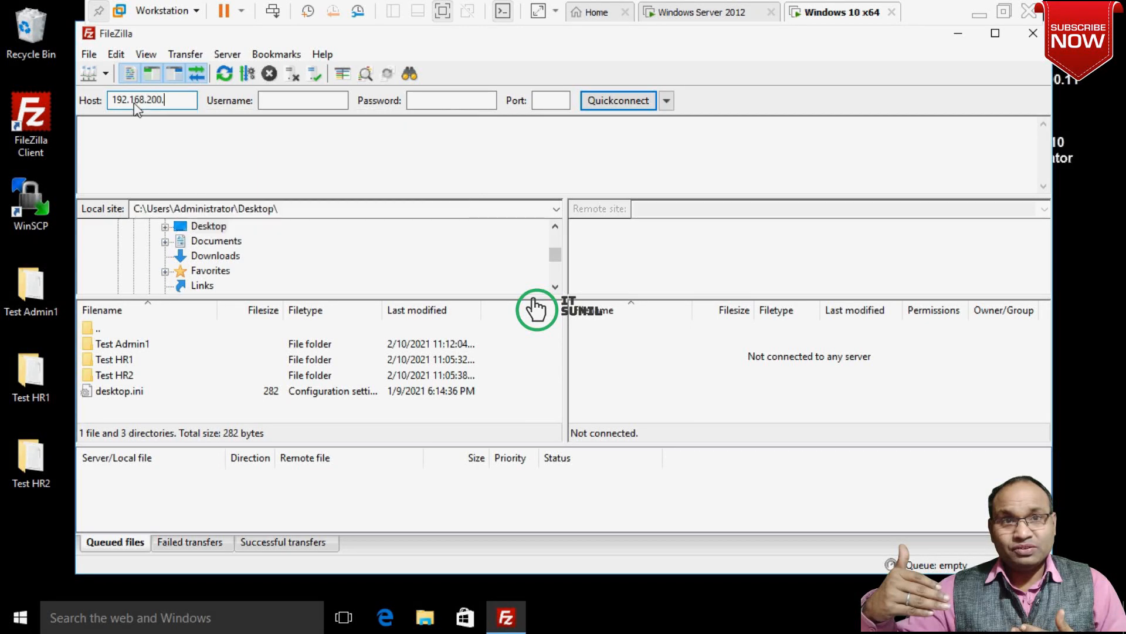
pyautogui.write('30')
pyautogui.click(278, 107)
pyautogui.write('admin1')
pyautogui.click(438, 104)
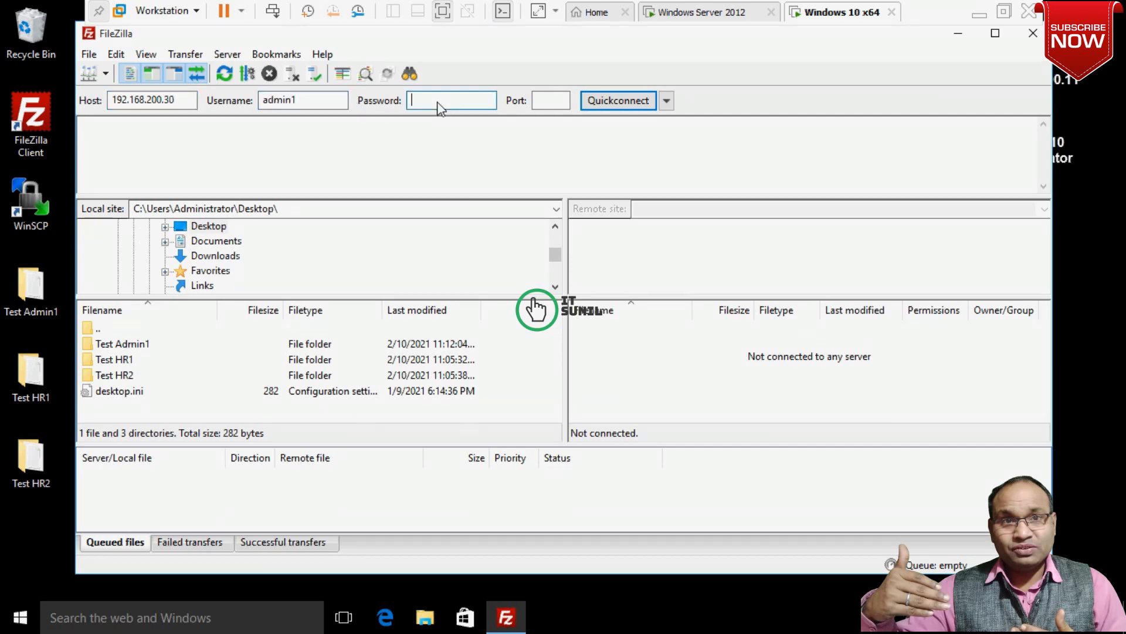
pyautogui.write('P@ssw0rd')
# Leave the port blank, connect, and confirm the successful directory listing in the log.
pyautogui.click(541, 101)
pyautogui.write('2')
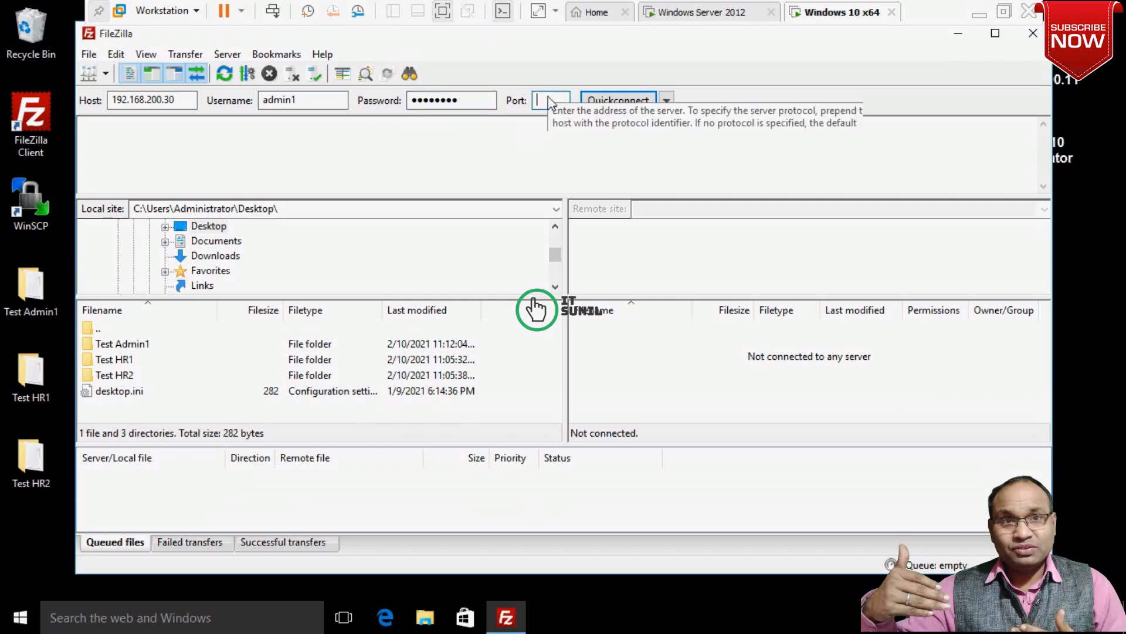
pyautogui.write('1')
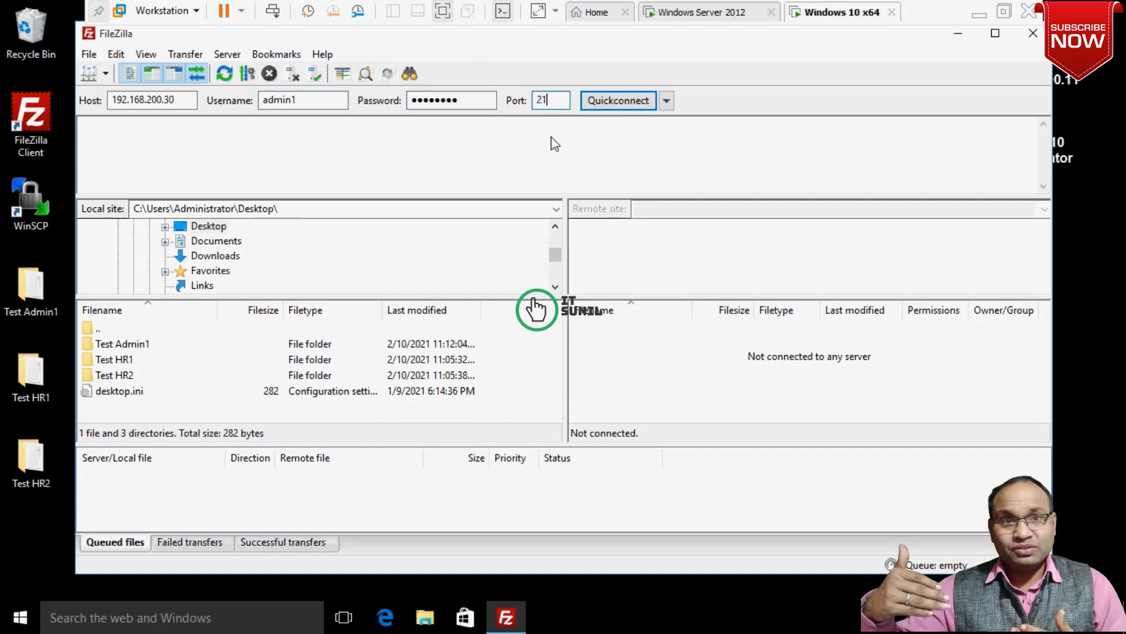
pyautogui.moveTo(546, 101); pyautogui.dragTo(532, 104)
pyautogui.press('BackSpace')
pyautogui.click(623, 101)
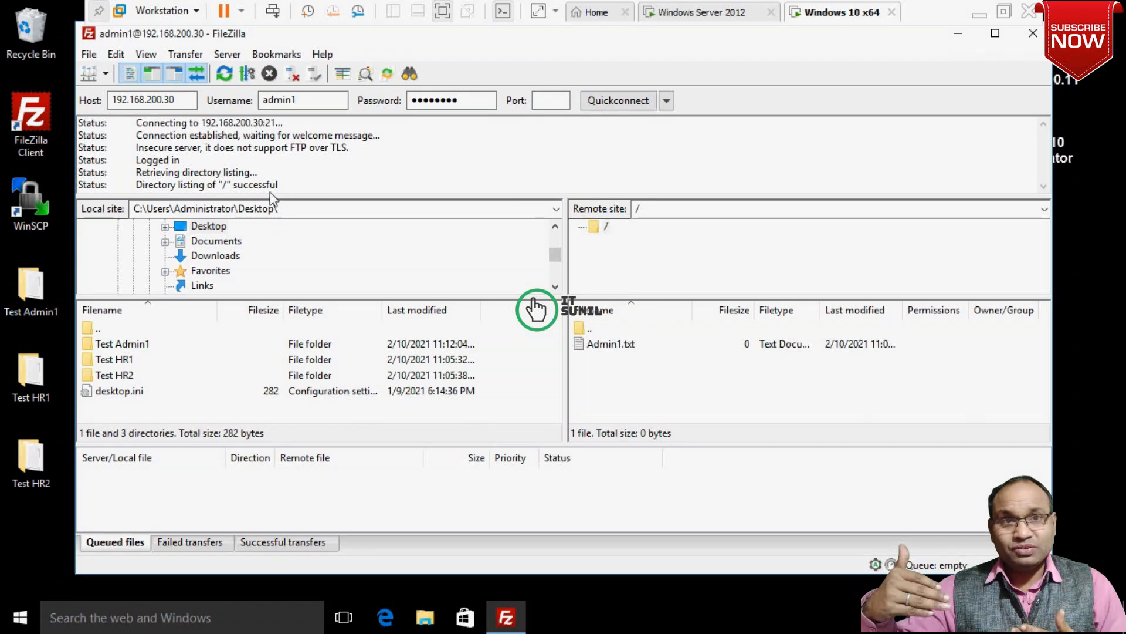
pyautogui.moveTo(281, 186); pyautogui.dragTo(218, 185)
# On the server, check admin1's connection in the FileZilla Server log, then show the Start screen.
pyautogui.click(690, 13)
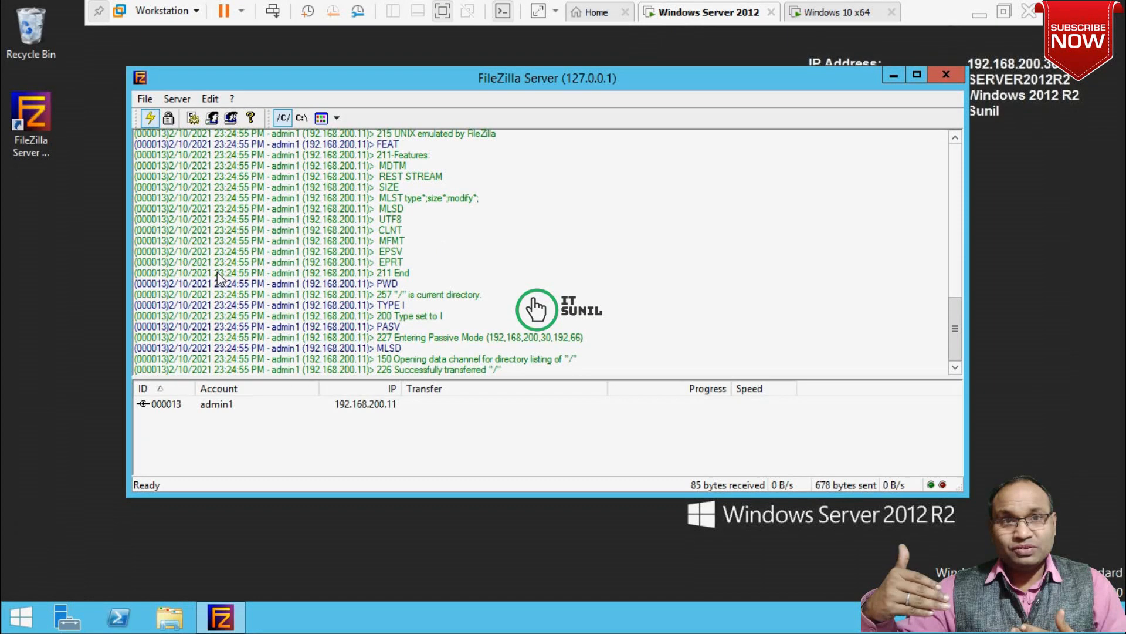
pyautogui.press('super')
pyautogui.click(853, 265)
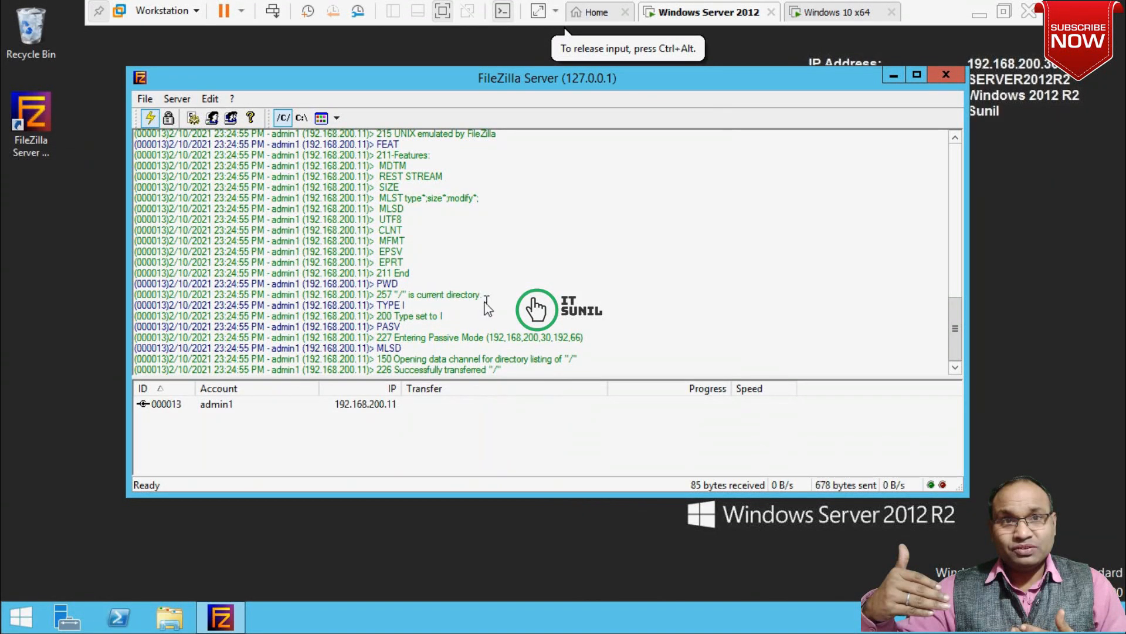
pyautogui.press('super')
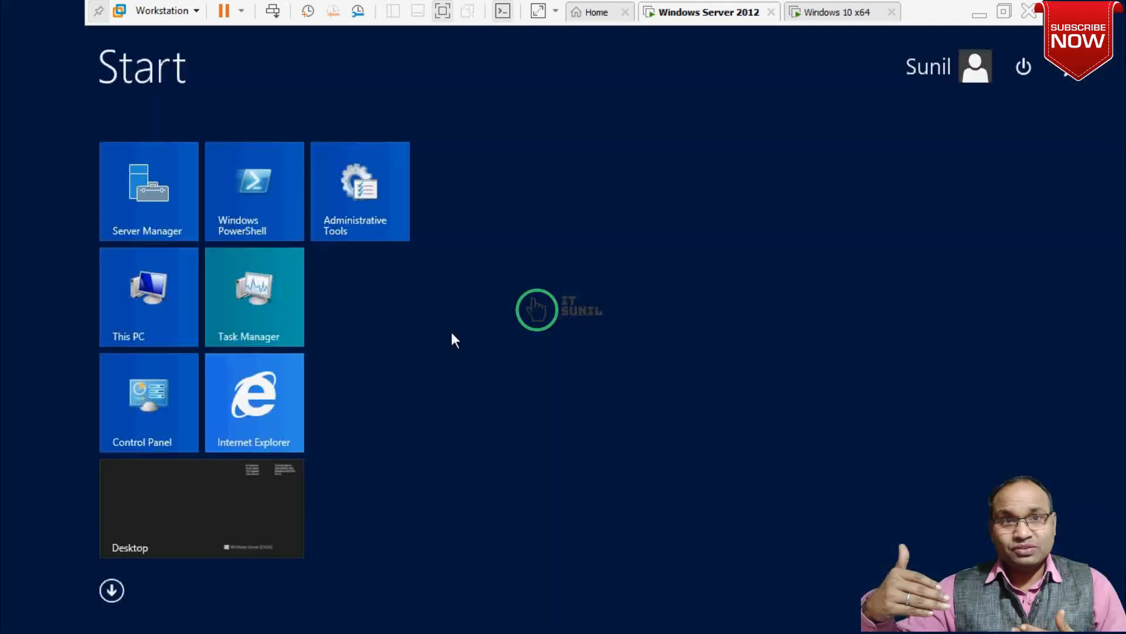
pyautogui.press('super')
# Open Admin1.txt in C:\FTP DATA\Admin Dept\Admin1 from File Explorer.
pyautogui.click(166, 626)
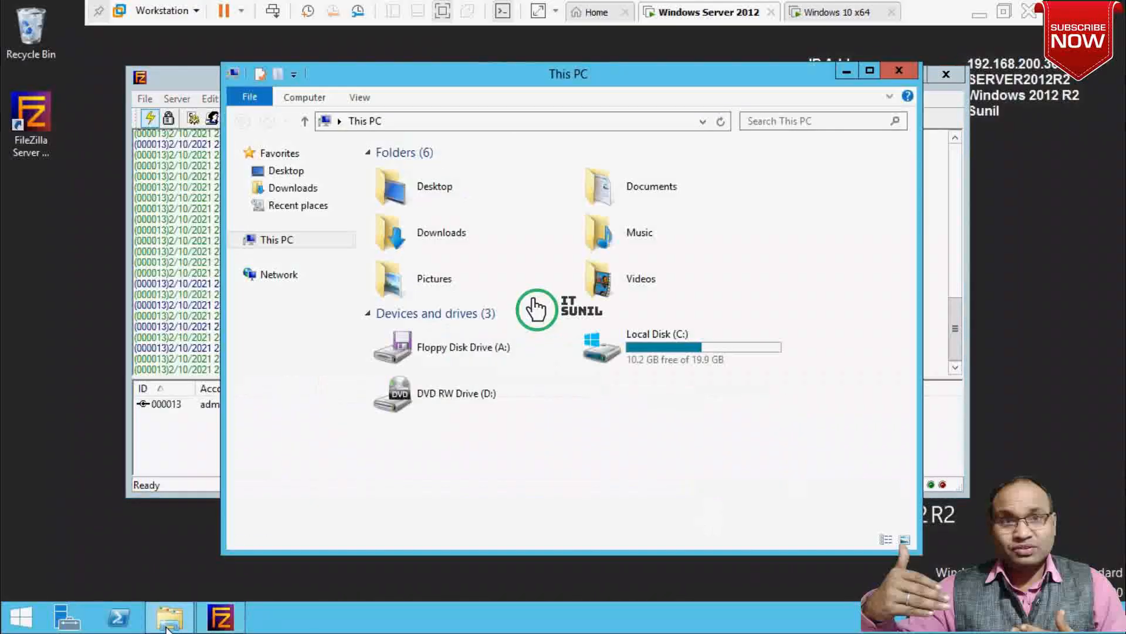
pyautogui.doubleClick(672, 358)
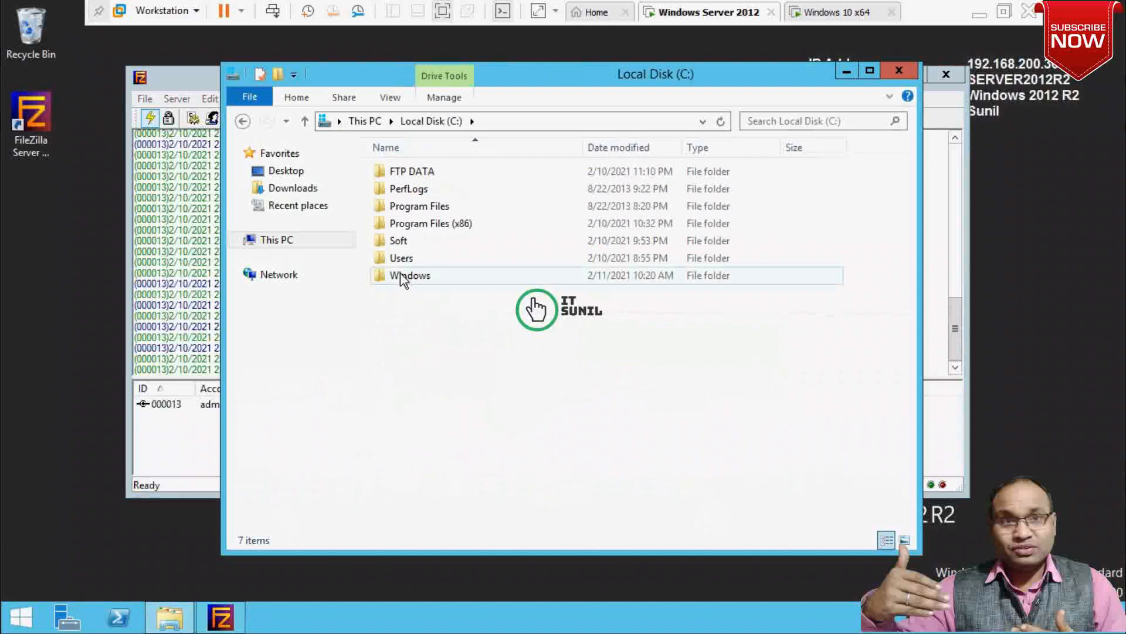
pyautogui.doubleClick(413, 172)
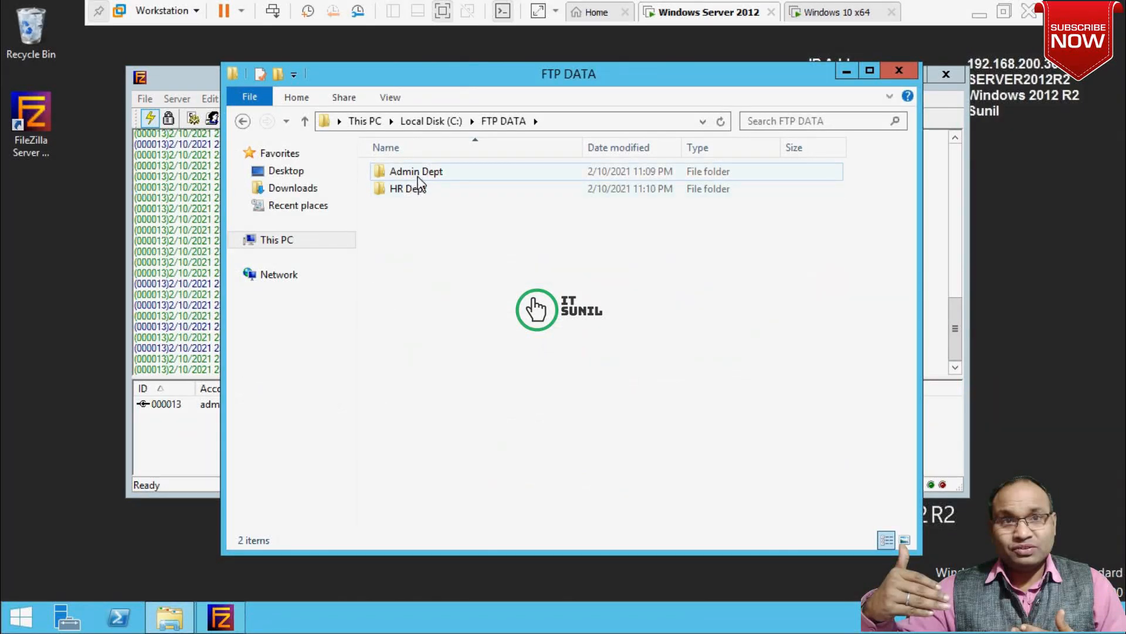
pyautogui.doubleClick(414, 172)
pyautogui.doubleClick(408, 174)
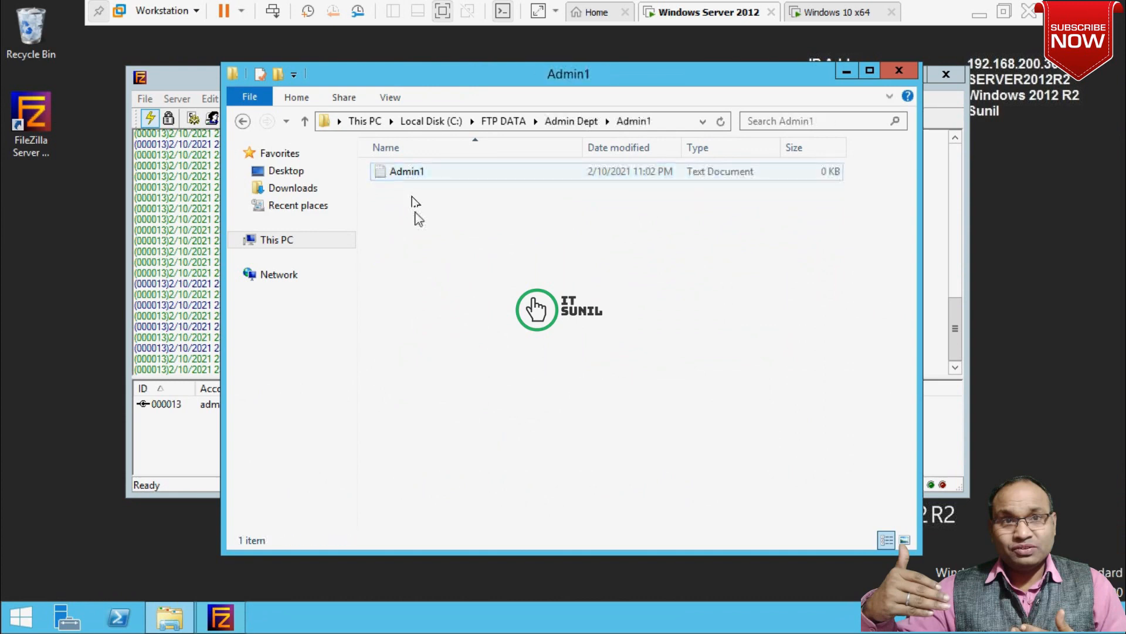
pyautogui.doubleClick(405, 172)
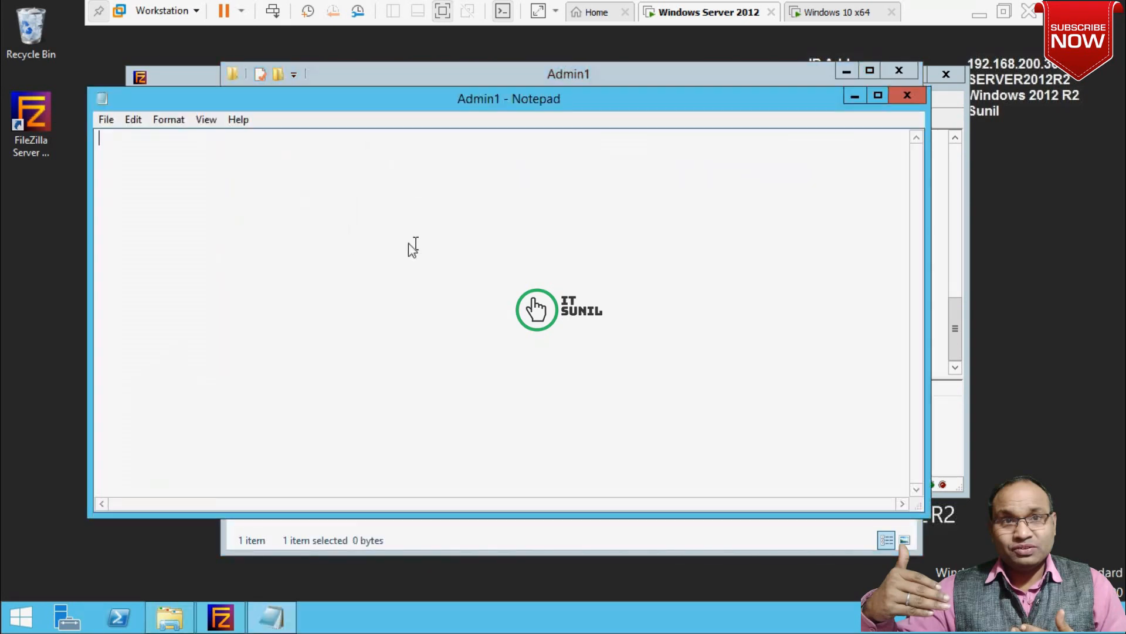
# Write 'Welcome to Admin' in the file, save it, and close Notepad.
pyautogui.write('Welcome to Admin')
pyautogui.hotkey('ctrl', 's')
pyautogui.click(907, 95)
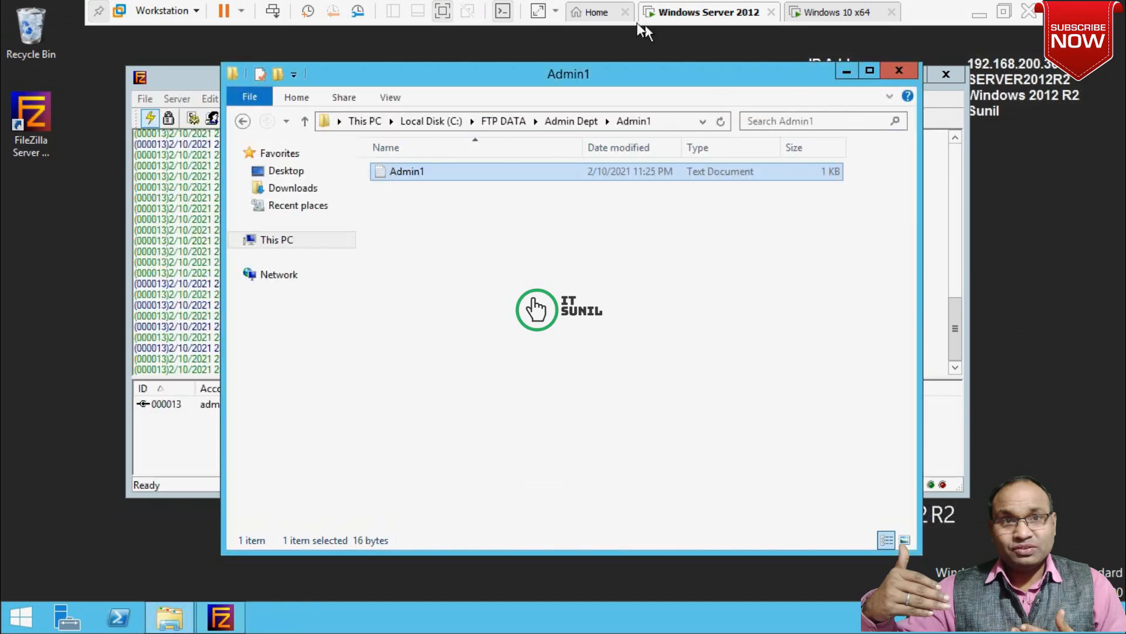
# Refresh the remote listing, download Admin1.txt to the desktop, and check it reads Welcome to Admin.
pyautogui.click(827, 15)
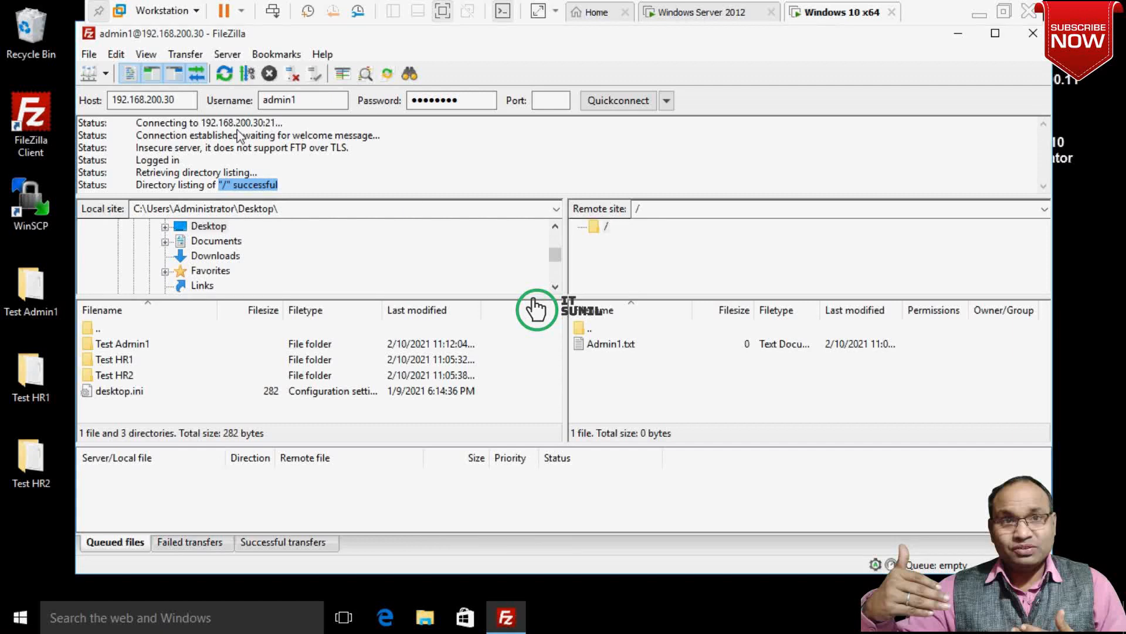
pyautogui.click(227, 72)
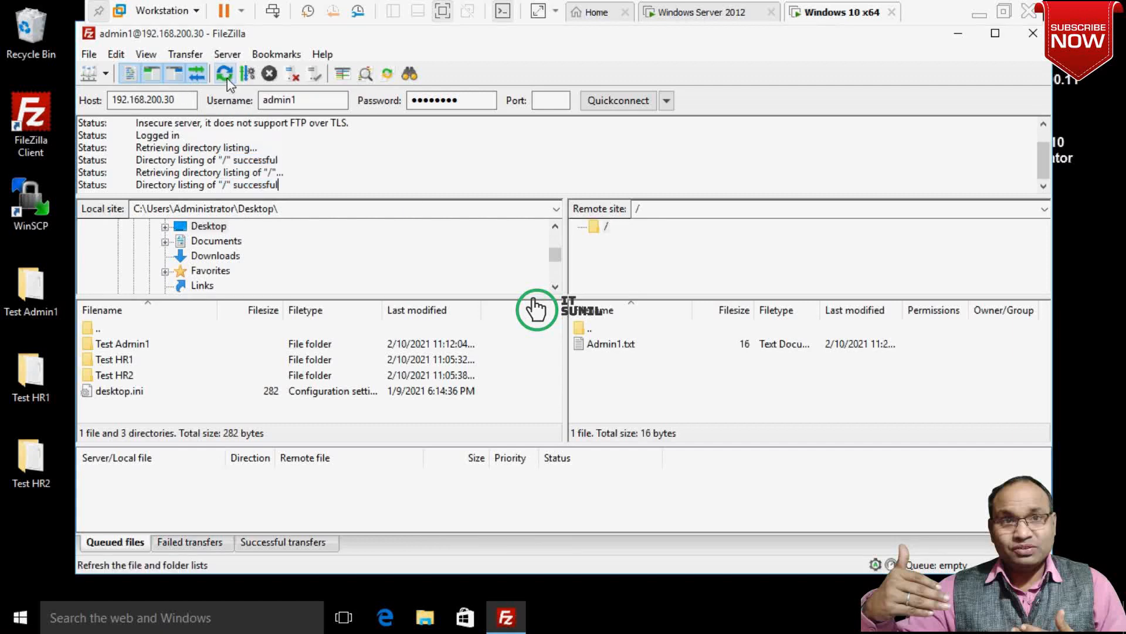
pyautogui.doubleClick(616, 348)
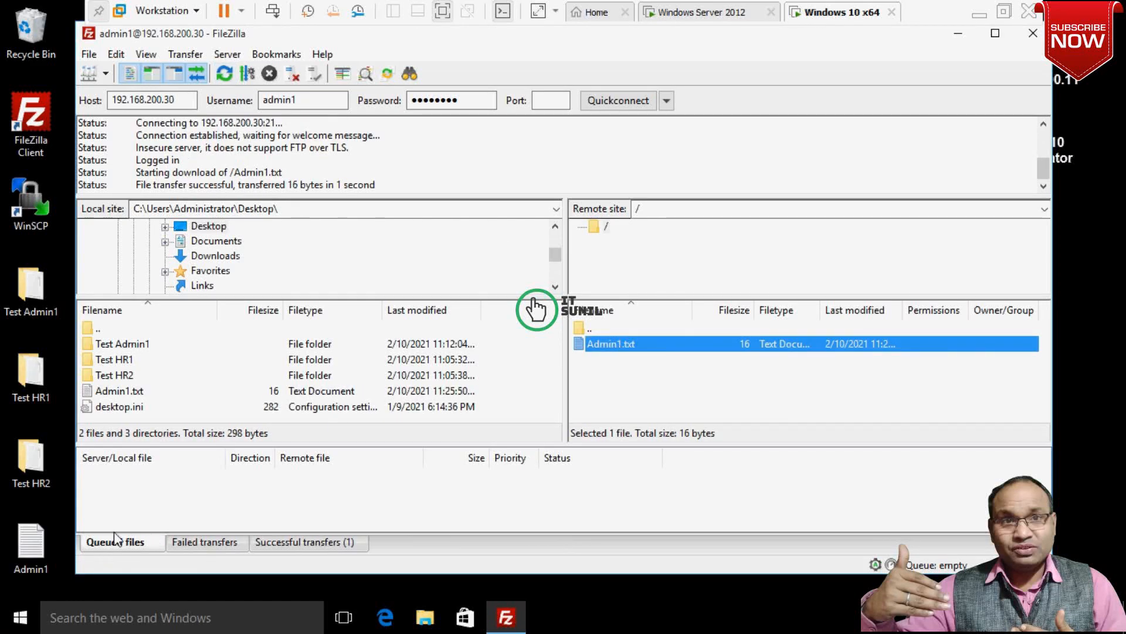
pyautogui.doubleClick(39, 551)
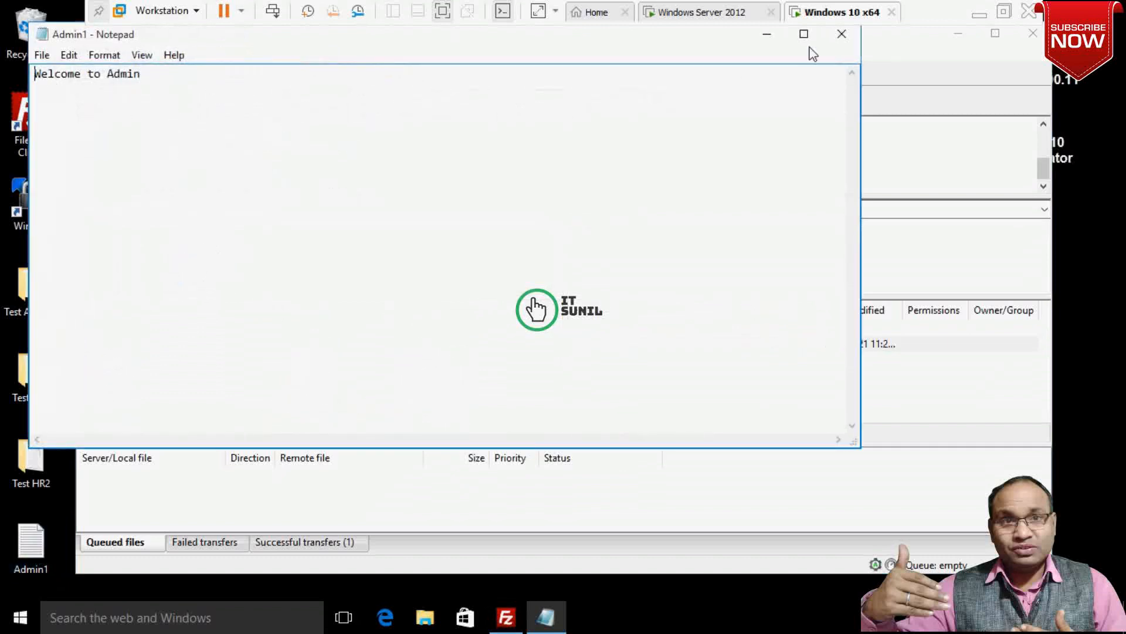
pyautogui.click(841, 37)
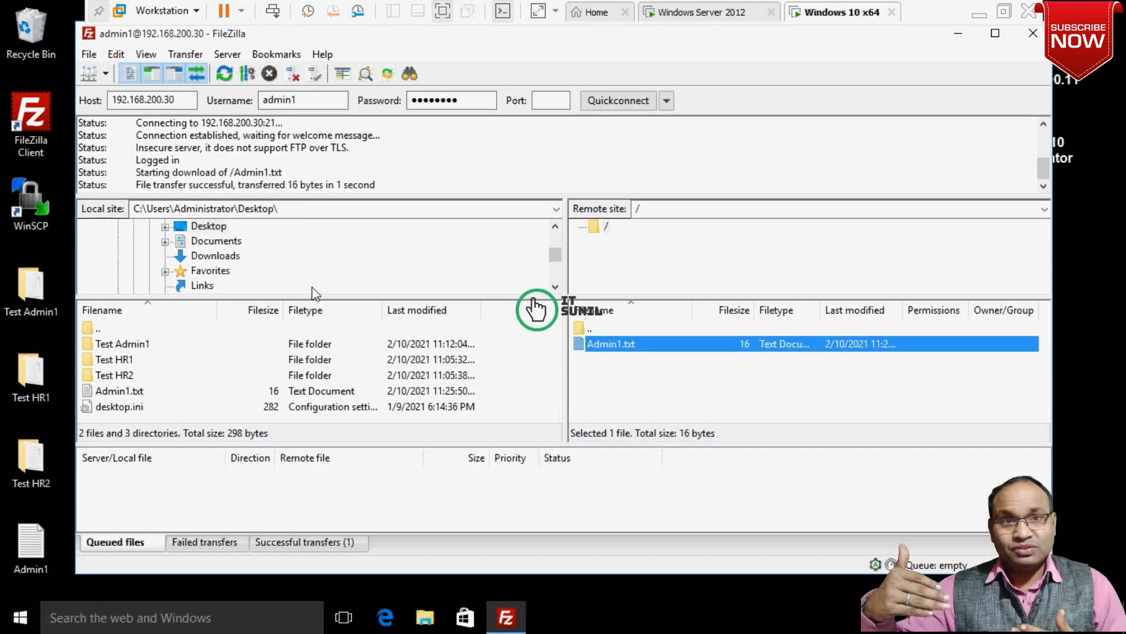
pyautogui.click(96, 76)
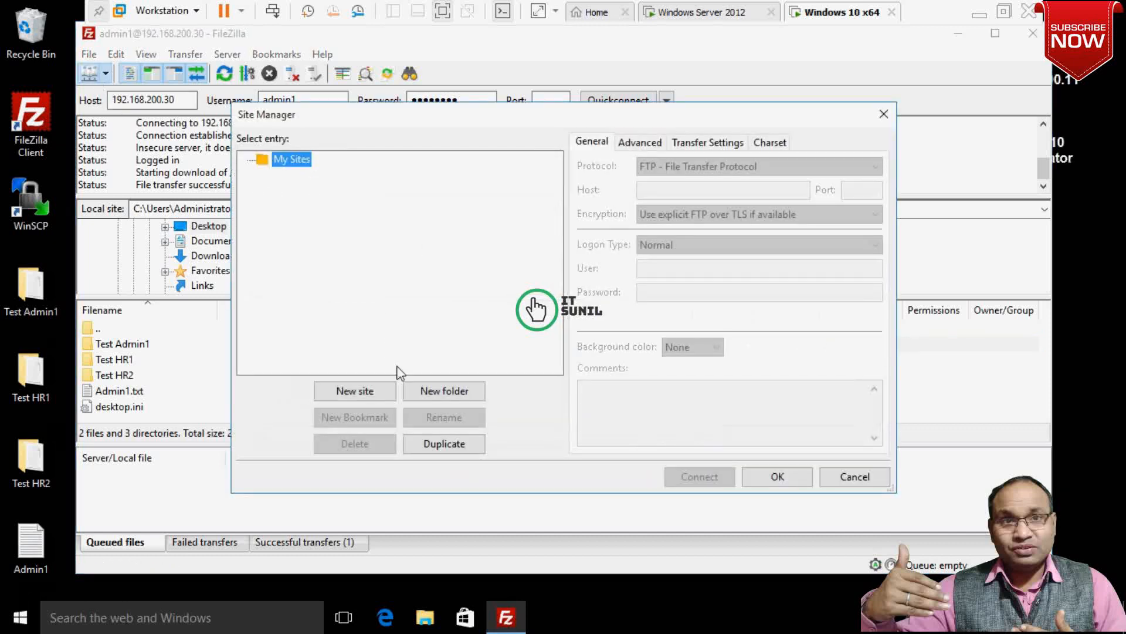
# Create a new FTP site for host 192.168.200.30 on port 21.
pyautogui.click(362, 390)
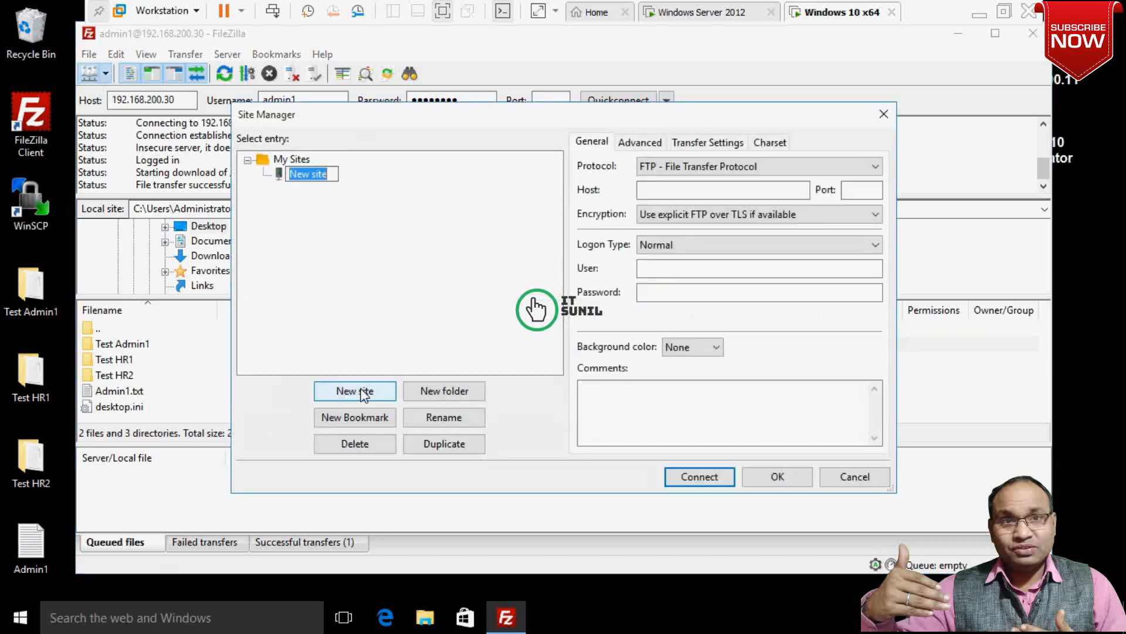
pyautogui.click(692, 191)
pyautogui.write('192.')
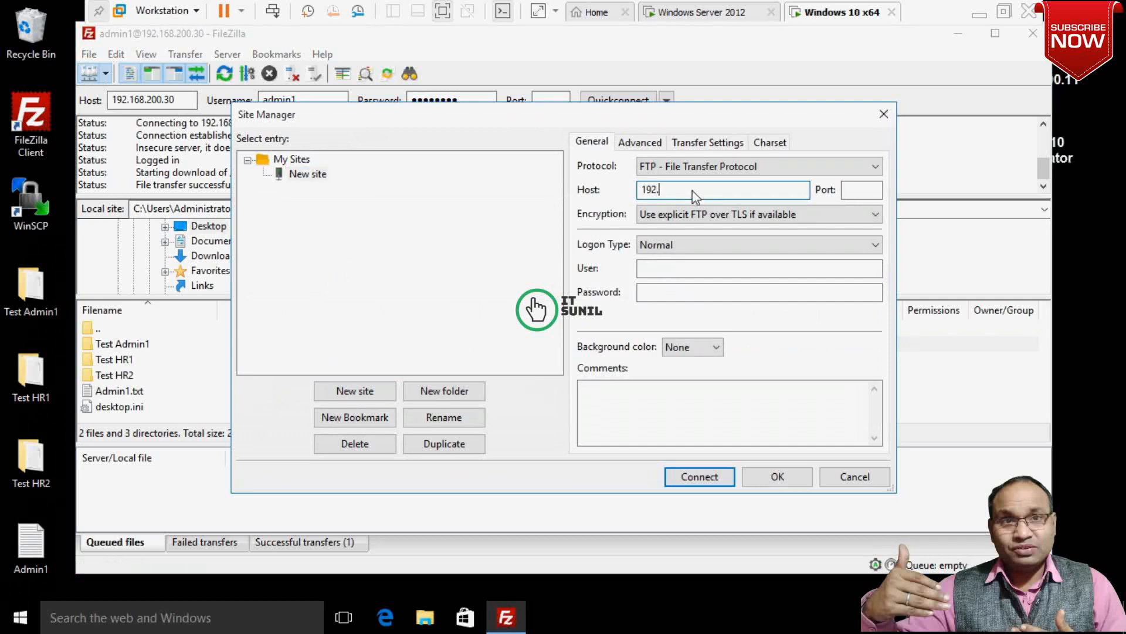
pyautogui.write('168.200.30')
pyautogui.click(853, 192)
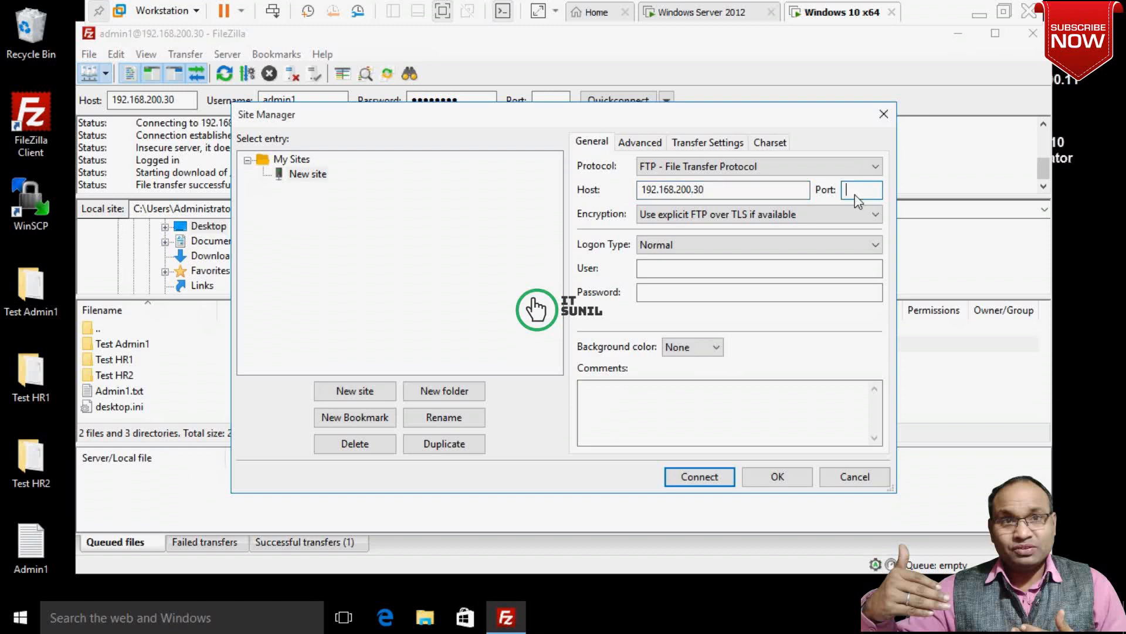
pyautogui.write('21')
pyautogui.click(776, 169)
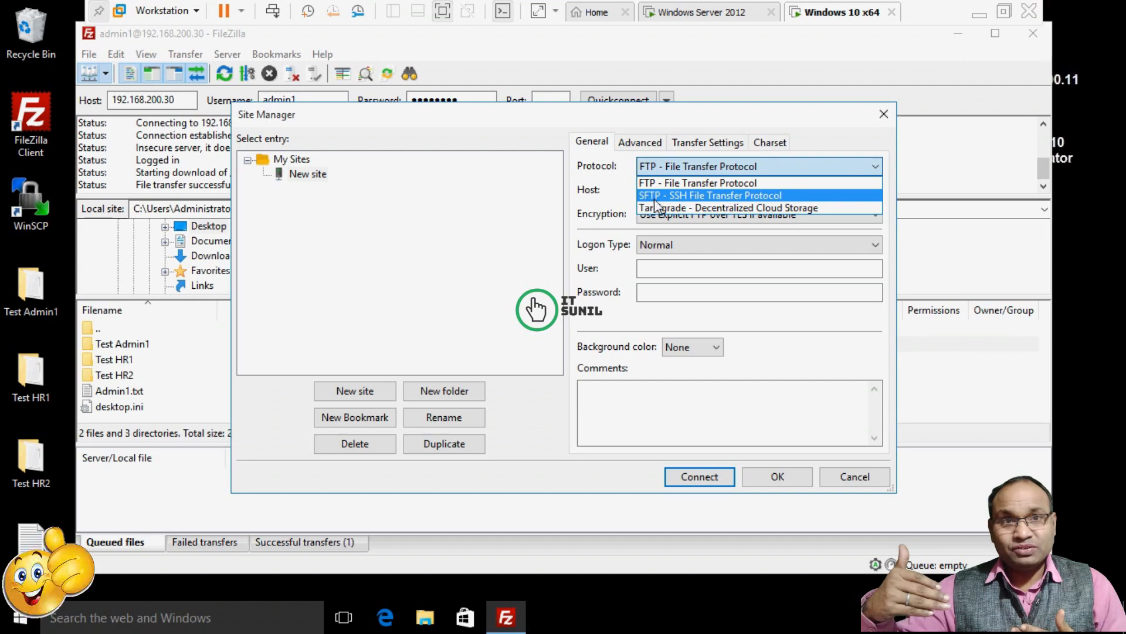
pyautogui.click(880, 147)
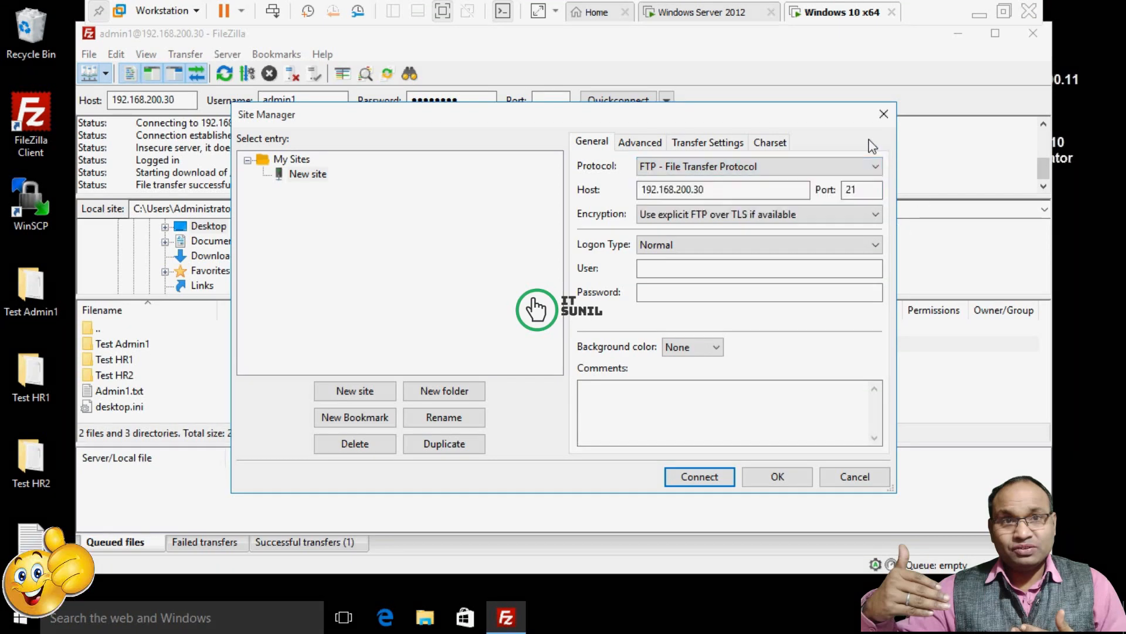
# Set encryption to 'Only use plain FTP' and enter user admin1 with its password.
pyautogui.click(711, 216)
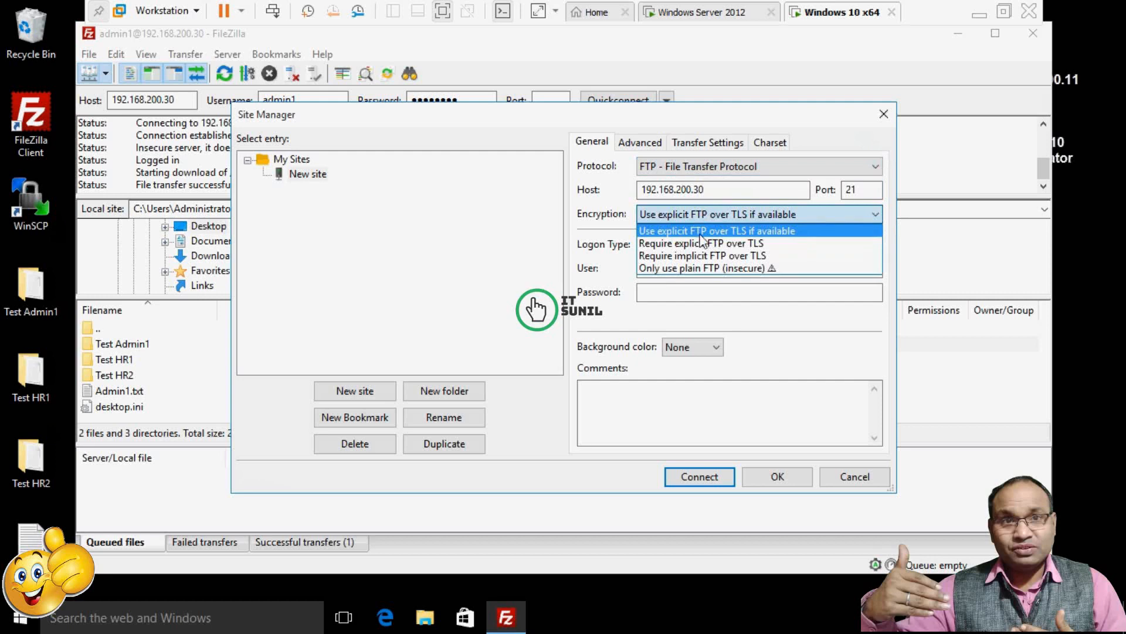
pyautogui.click(664, 270)
pyautogui.click(666, 271)
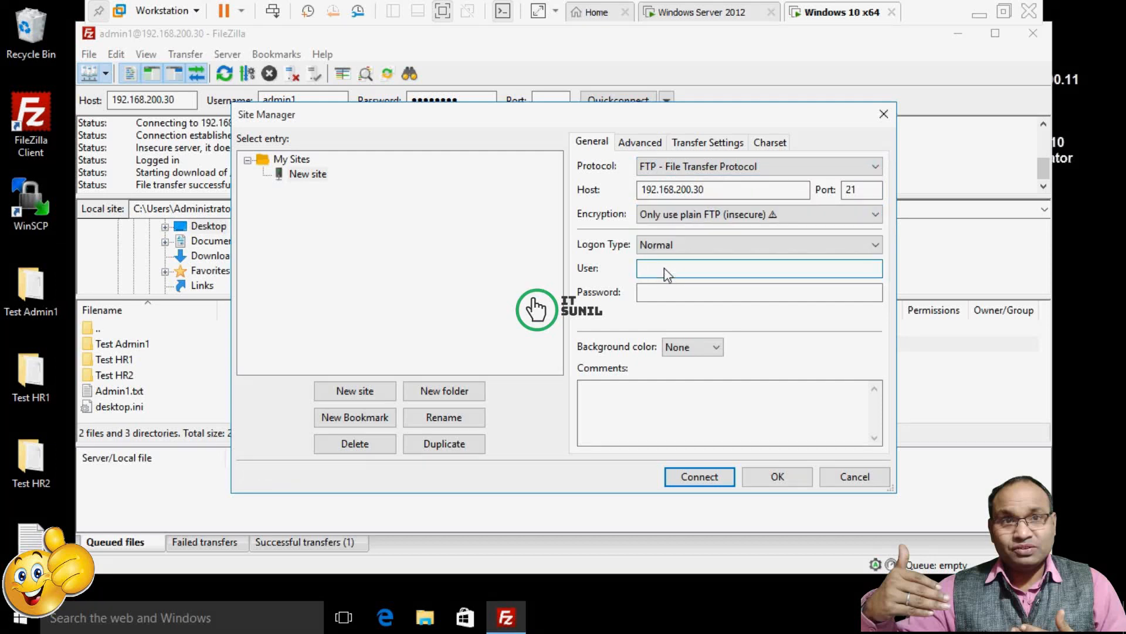
pyautogui.write('admin1')
pyautogui.click(676, 293)
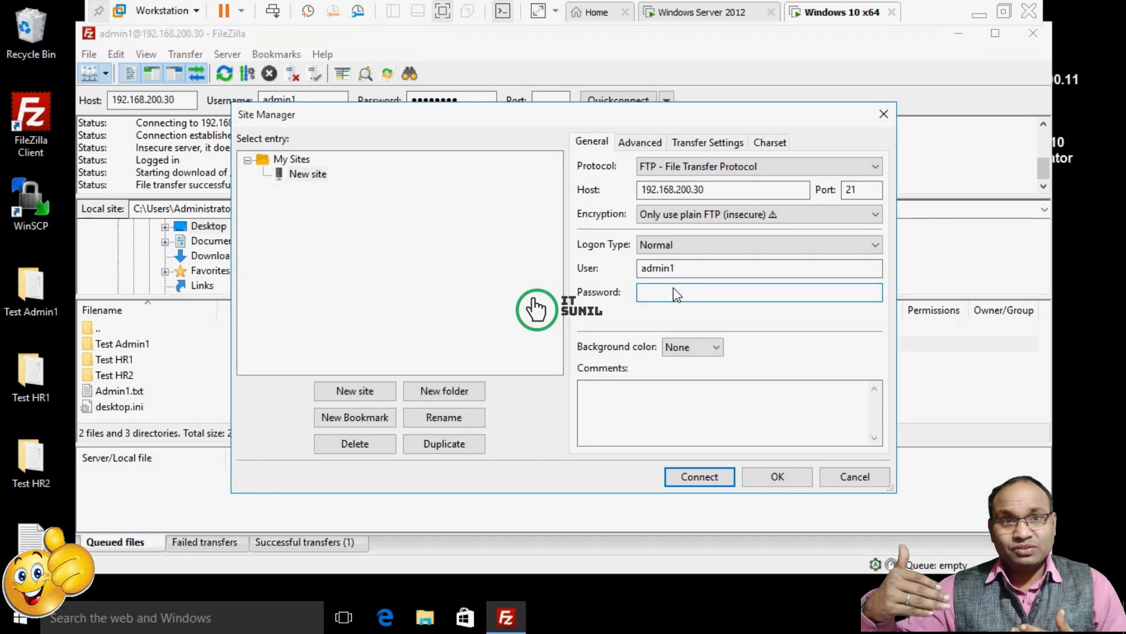
pyautogui.write('********')
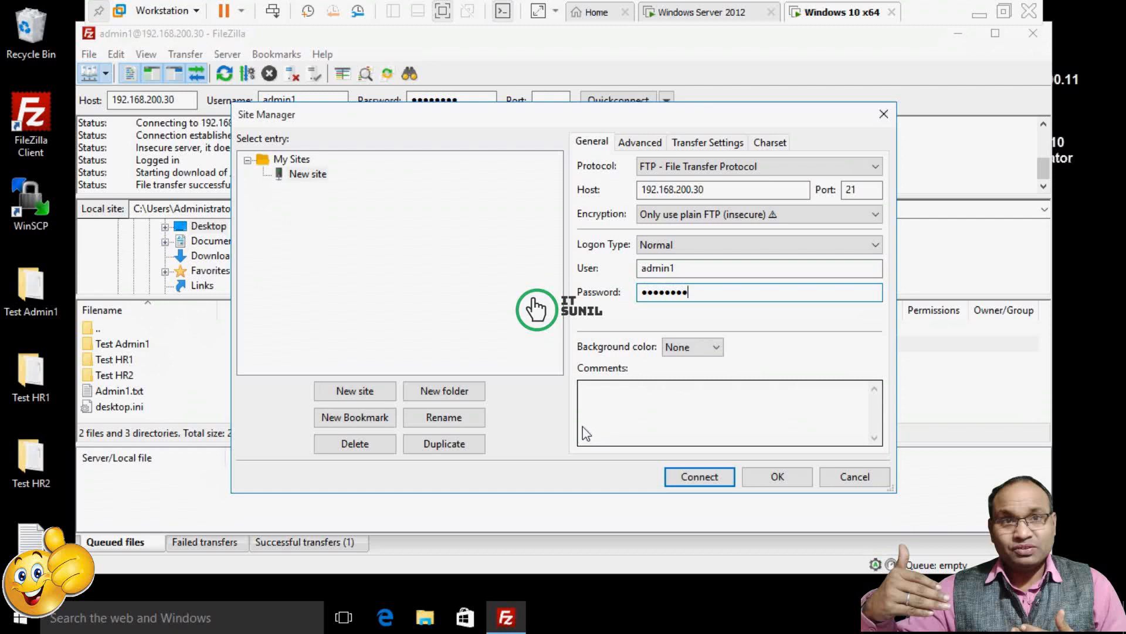
# Rename the new site to Admin1 and save it.
pyautogui.click(307, 175)
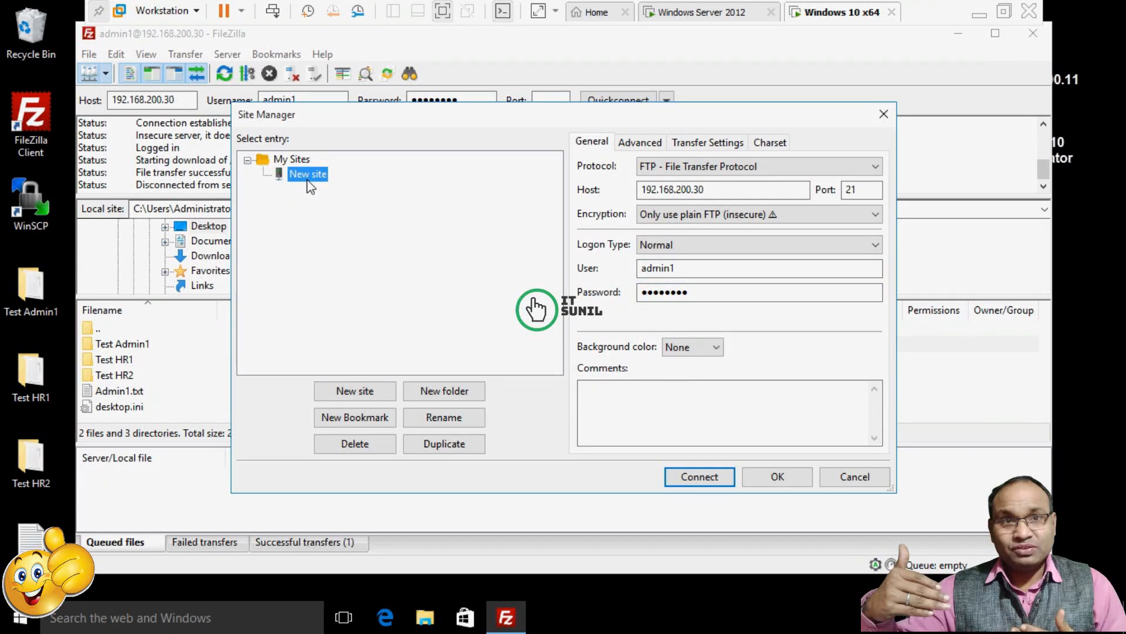
pyautogui.click(308, 175)
pyautogui.write('Admin1')
pyautogui.click(783, 484)
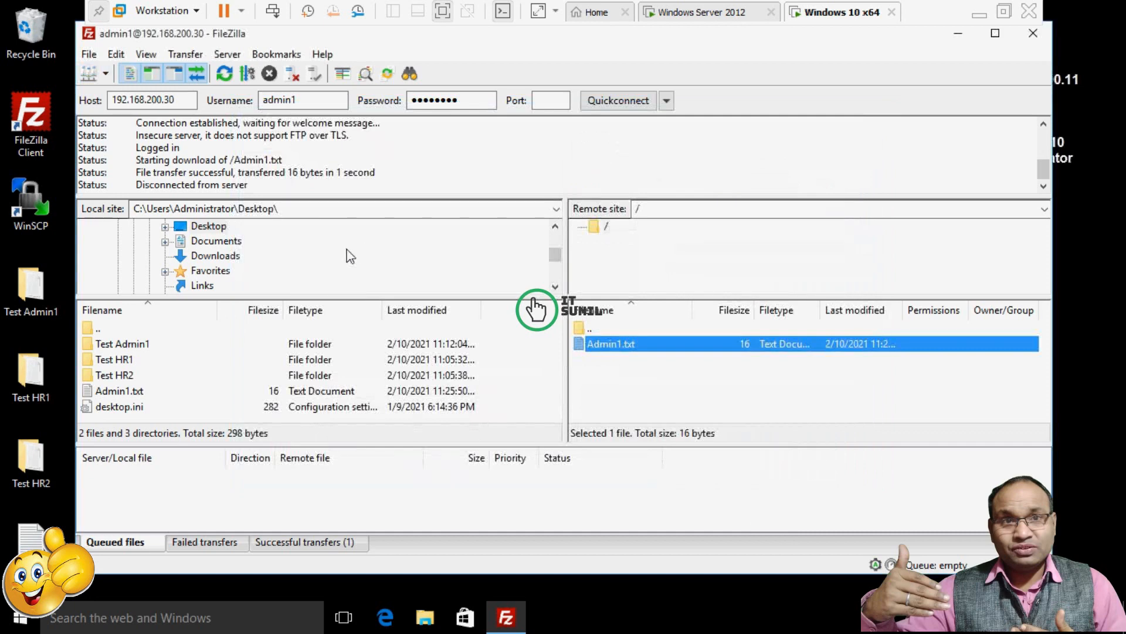
# Connect to the saved Admin1 site in a new tab.
pyautogui.click(106, 74)
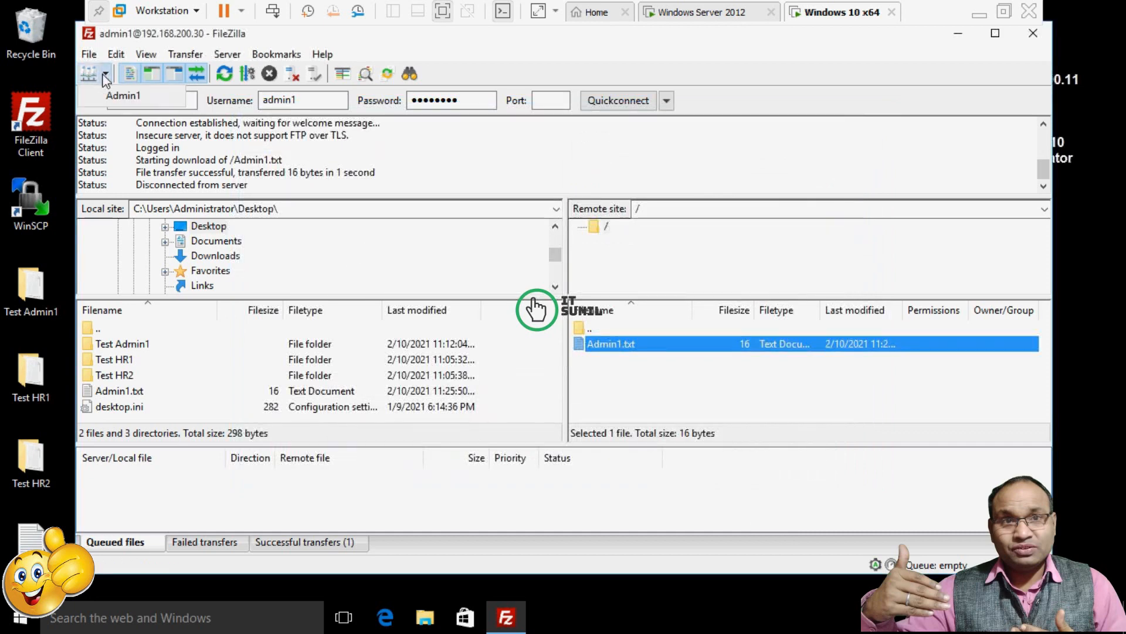
pyautogui.click(120, 97)
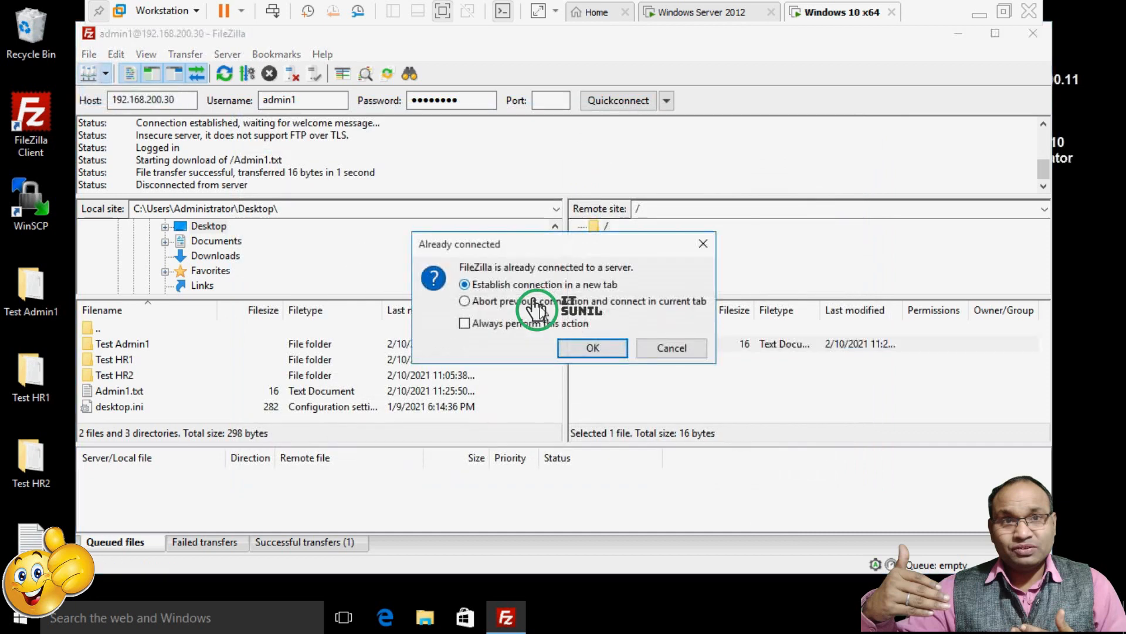
pyautogui.click(590, 348)
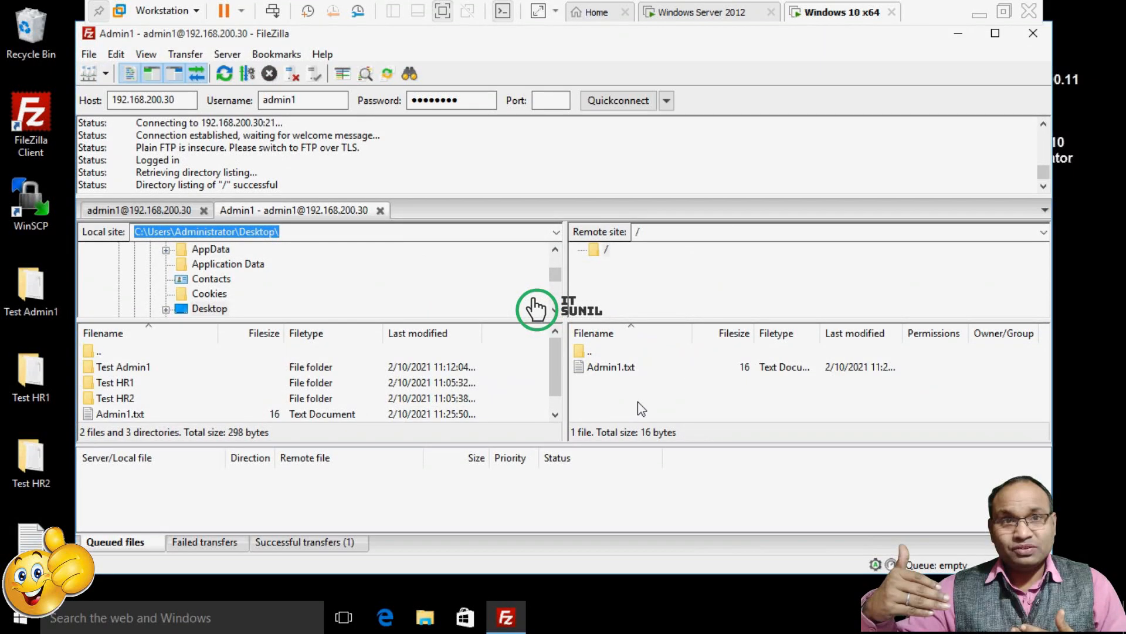
# Set the local folder to C:\ and download the remote Admin1.txt there.
pyautogui.rightClick(603, 368)
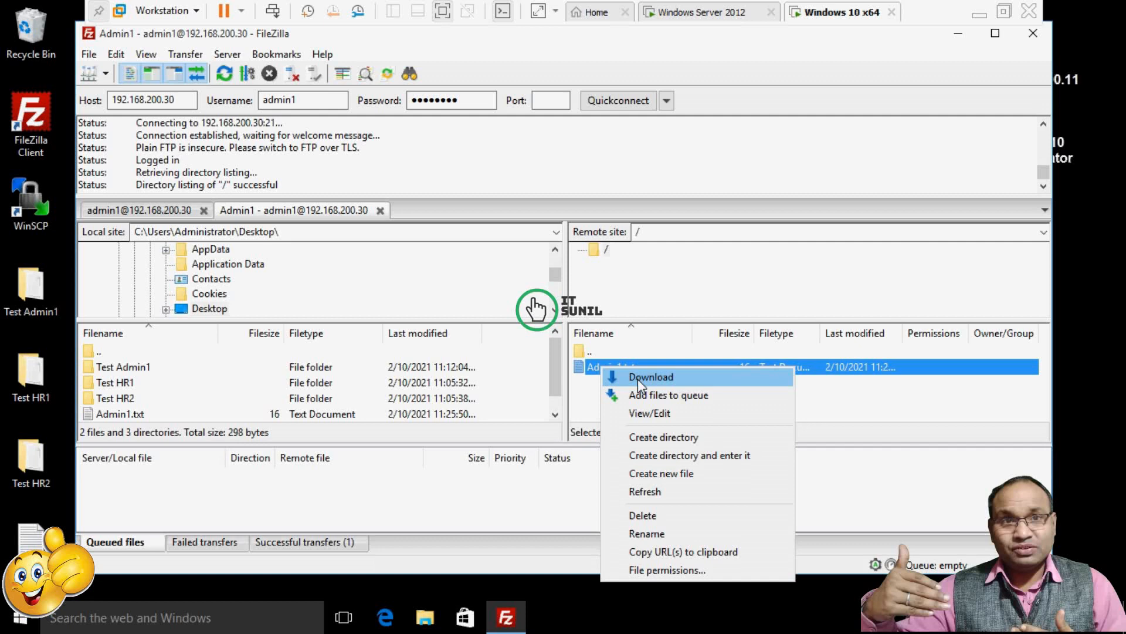
pyautogui.click(341, 280)
pyautogui.scroll(8, 274, 276)
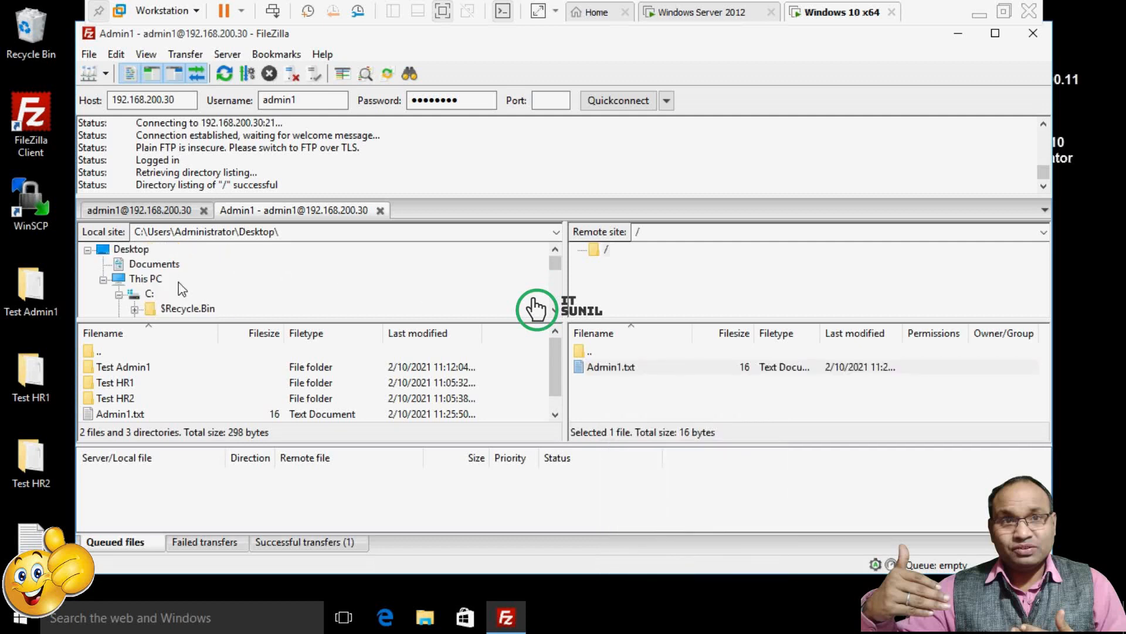
pyautogui.click(141, 294)
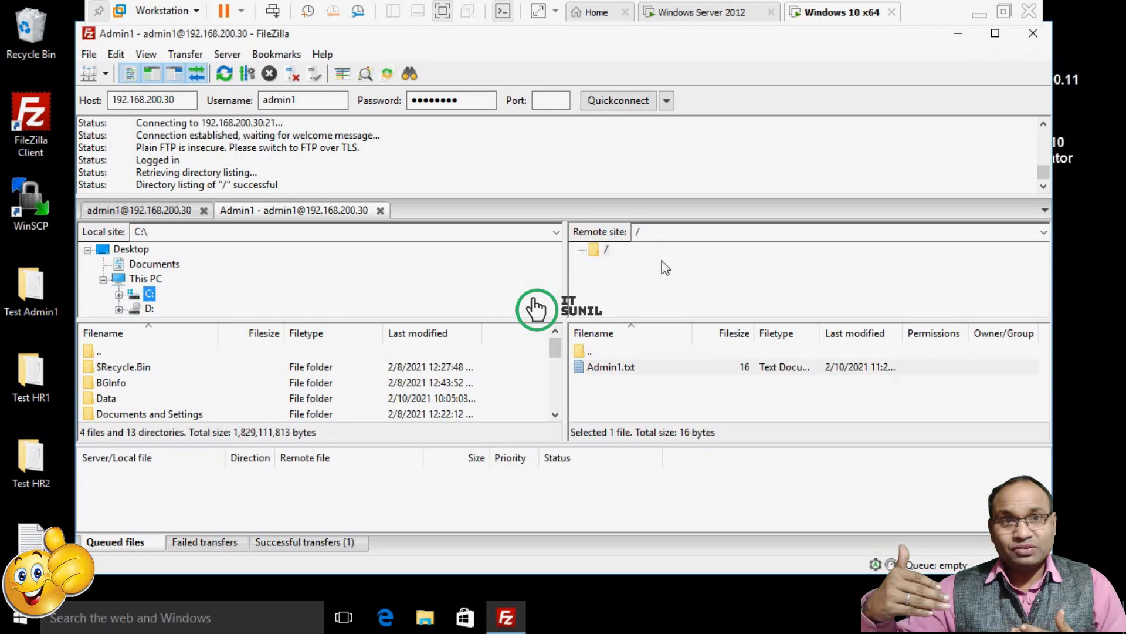
pyautogui.rightClick(610, 367)
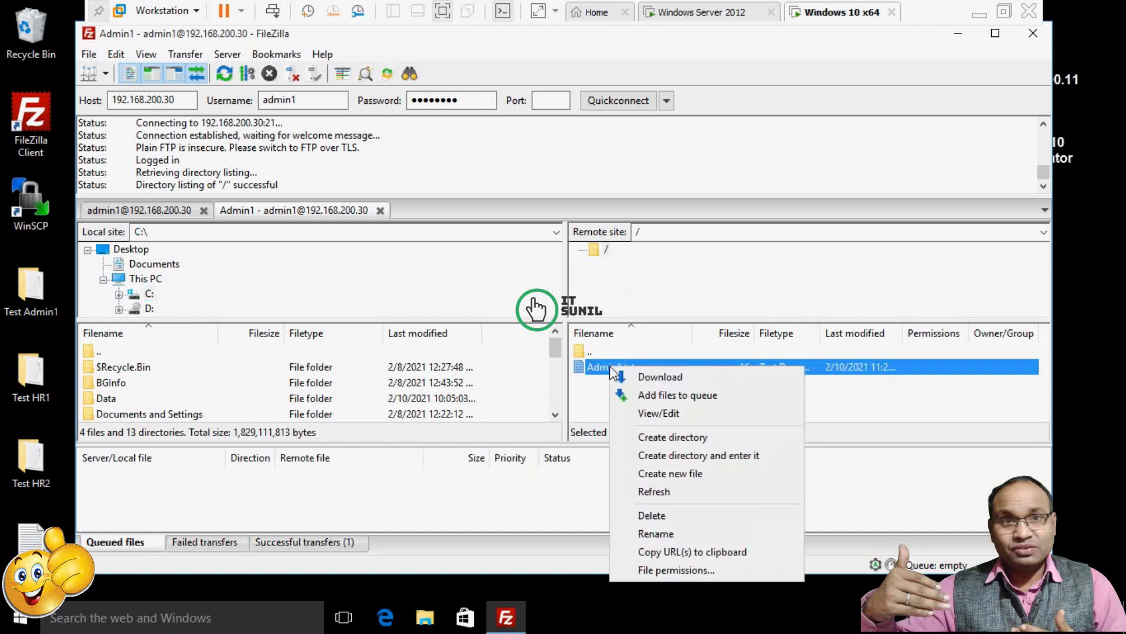
pyautogui.click(635, 379)
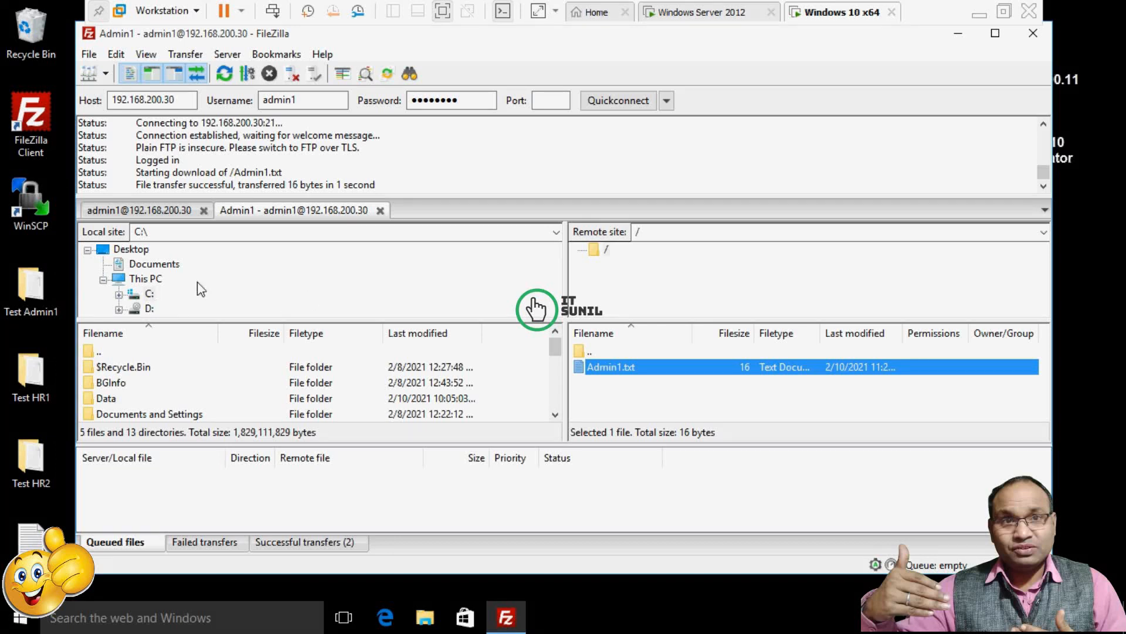
# Upload the Desktop's Test Admin1 folder to the server root, verify it, and close FileZilla.
pyautogui.click(103, 280)
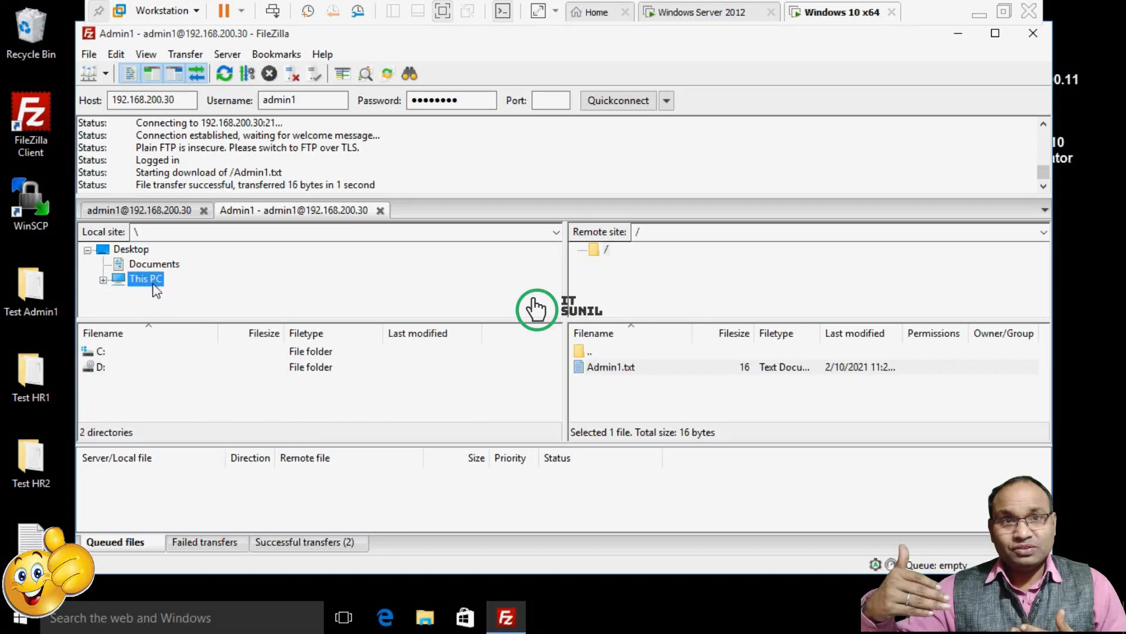
pyautogui.click(117, 251)
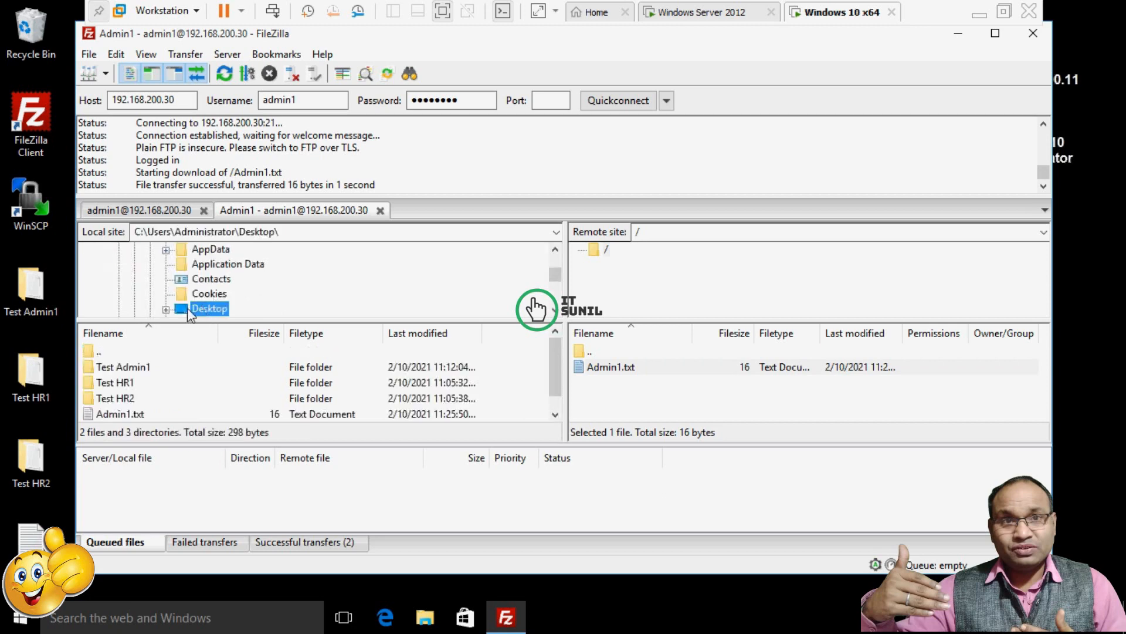
pyautogui.click(166, 310)
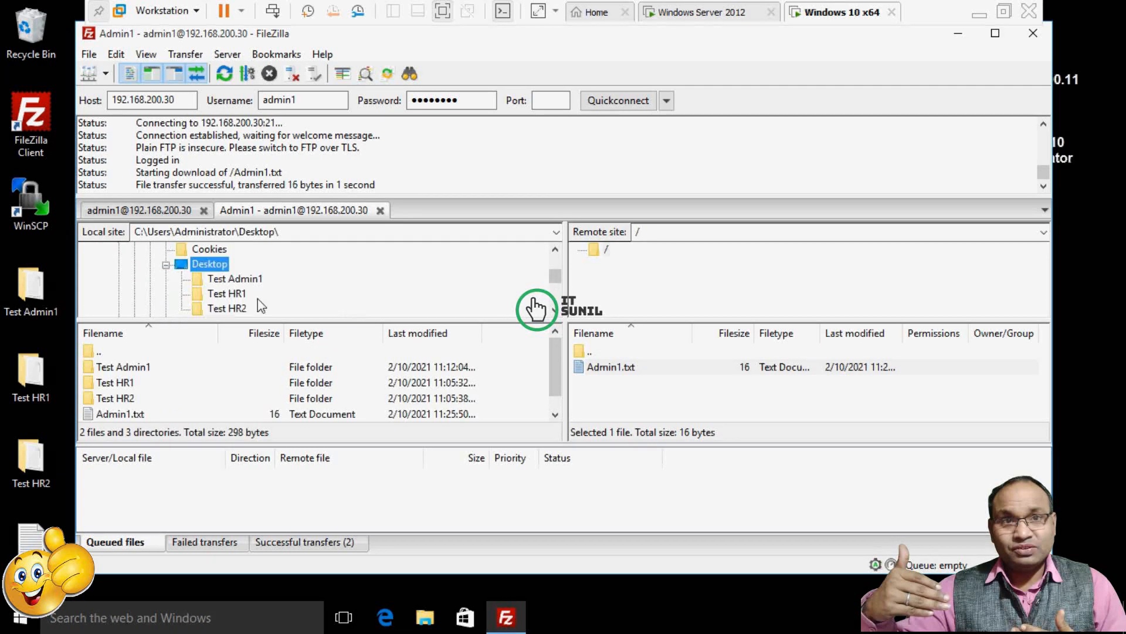
pyautogui.click(247, 280)
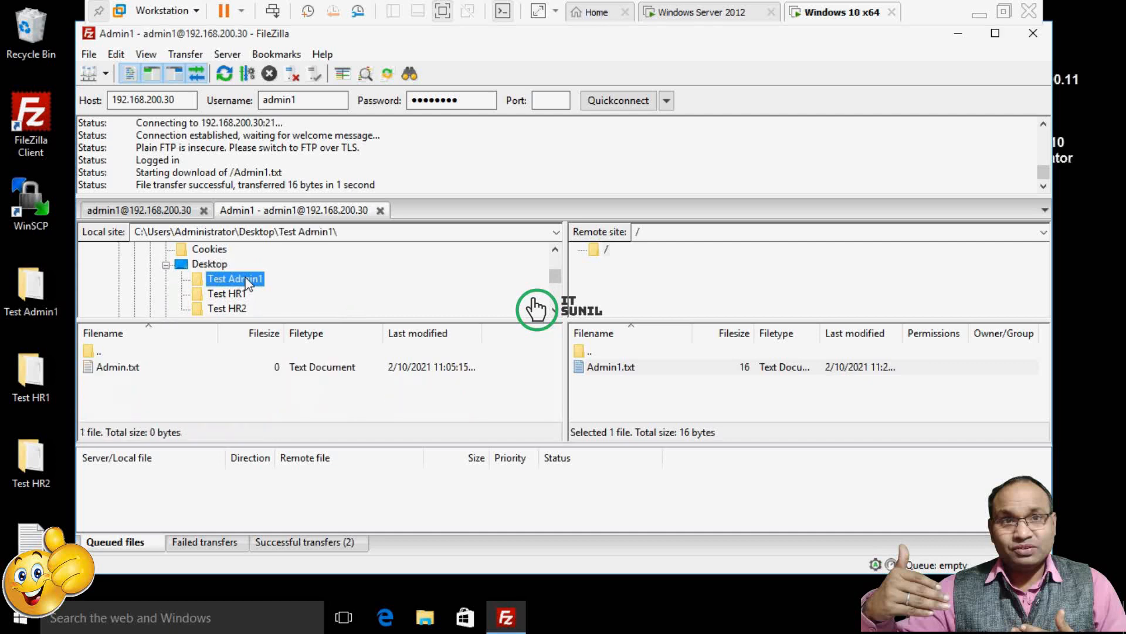
pyautogui.rightClick(247, 280)
pyautogui.click(270, 287)
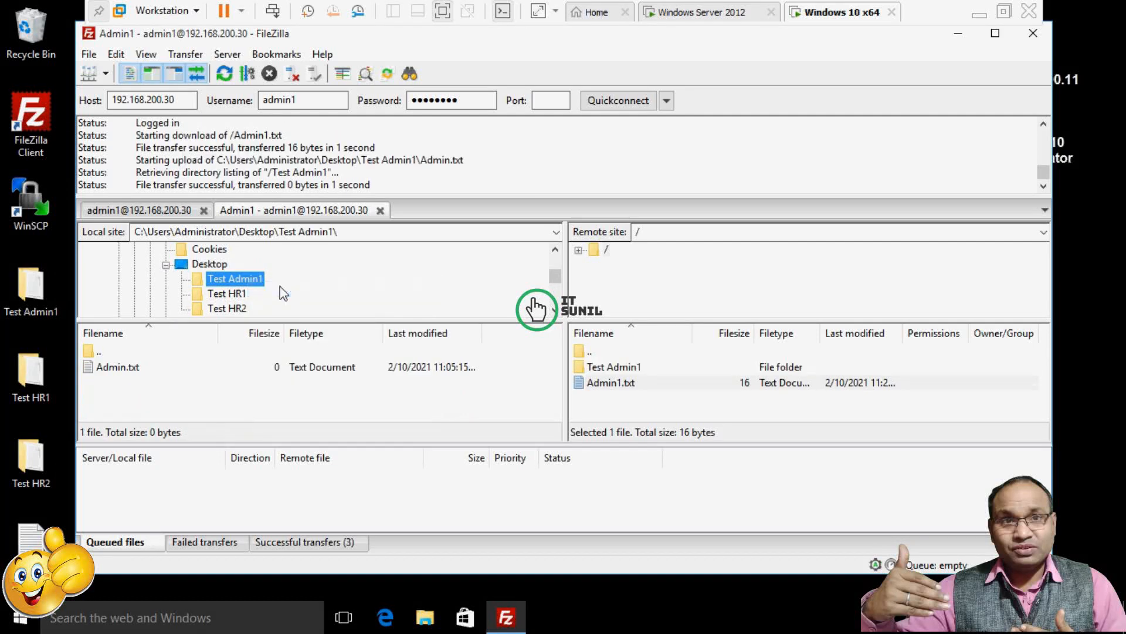
pyautogui.click(626, 369)
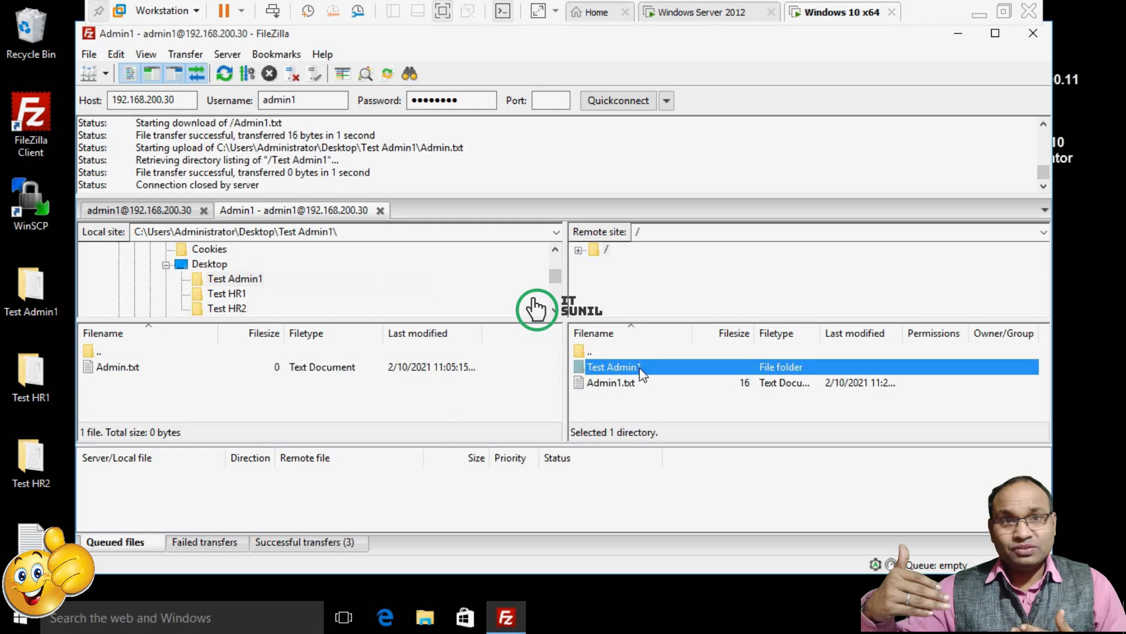
pyautogui.click(1033, 33)
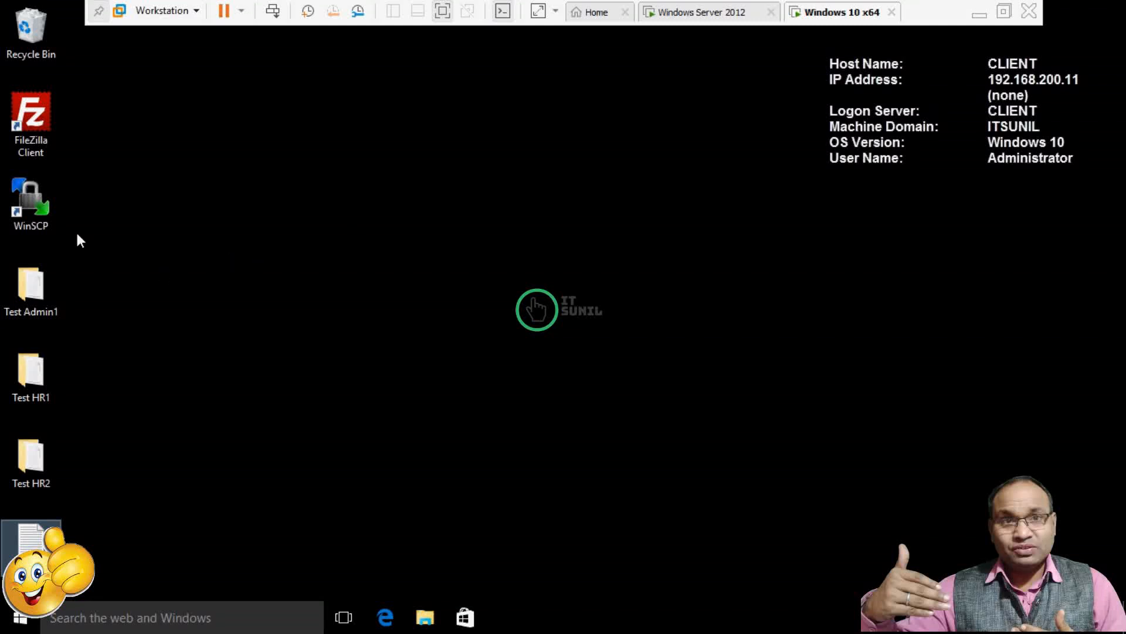
# In File Explorer, go to ftp://192.168.200.30/ and log in with the HR1 user's credentials.
pyautogui.press('super+e')
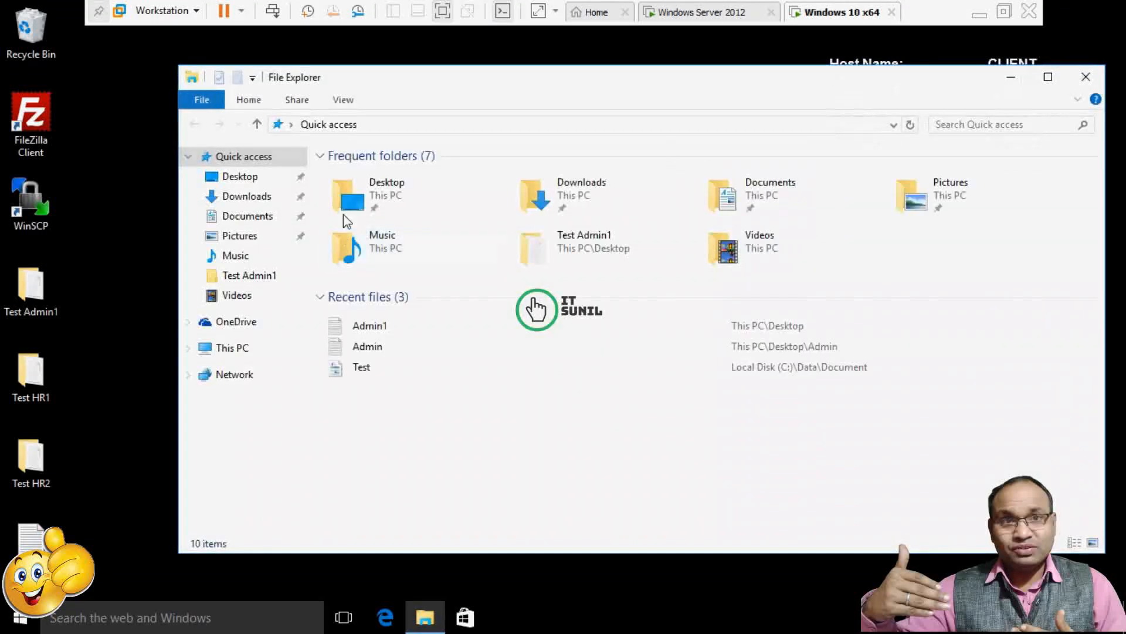
pyautogui.click(426, 126)
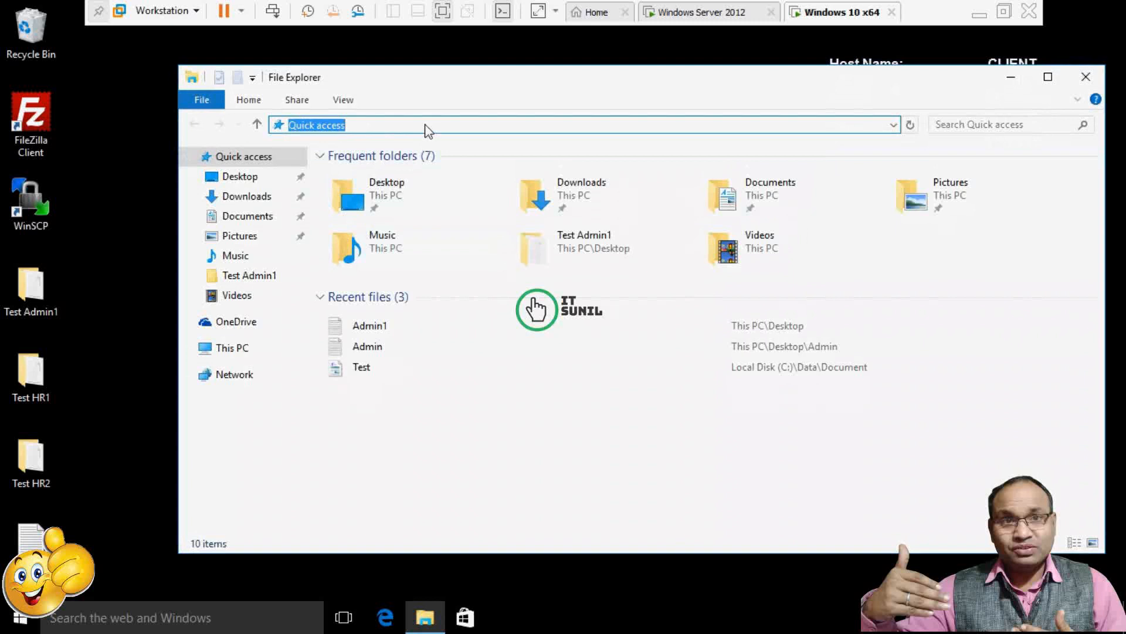
pyautogui.write('ftp://')
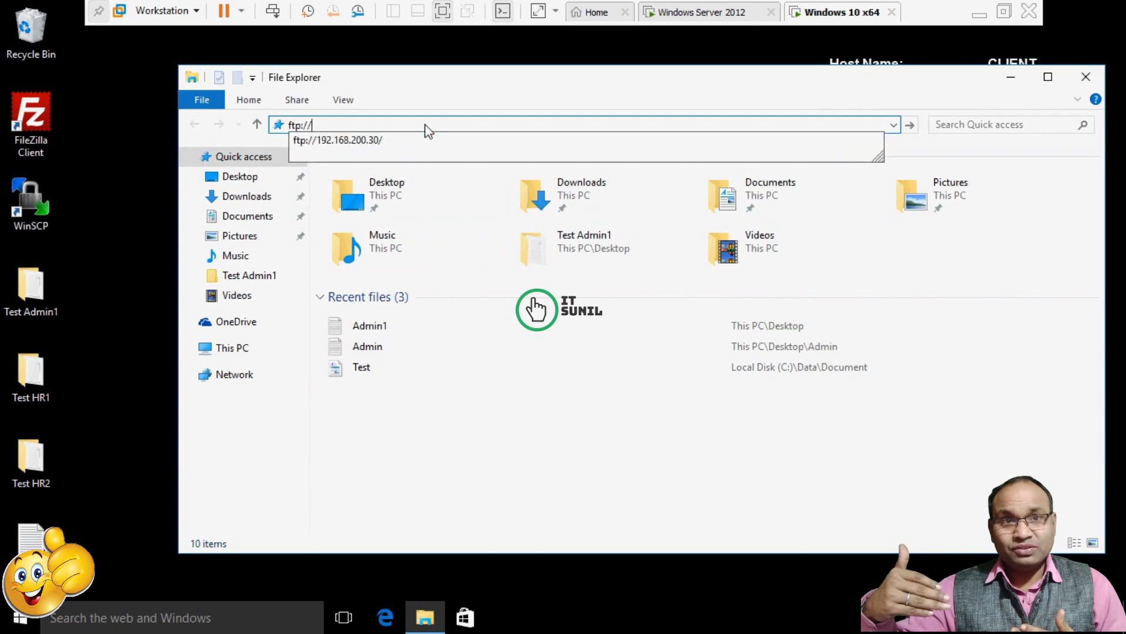
pyautogui.press('Down')
pyautogui.press('Return')
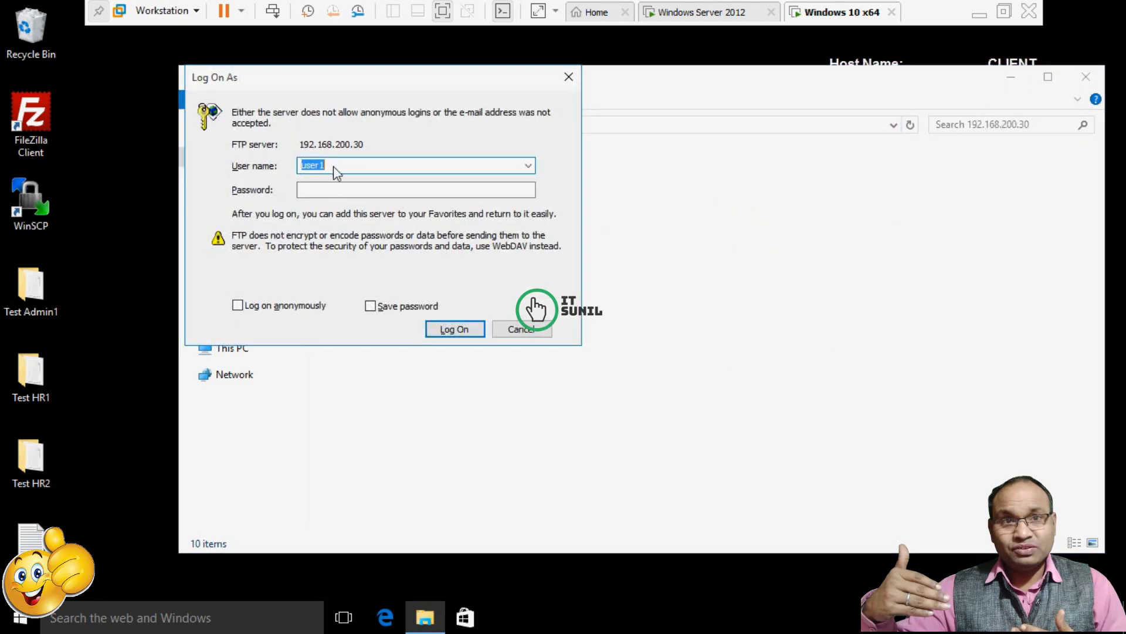
pyautogui.write('hr1')
pyautogui.click(338, 197)
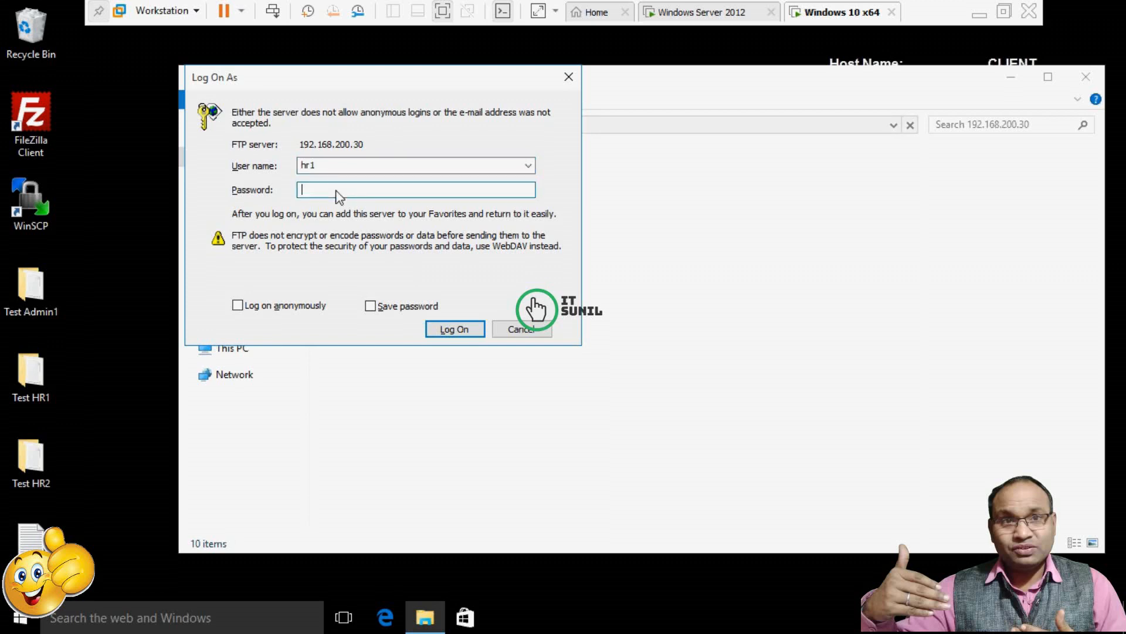
pyautogui.write('Password1')
pyautogui.press('Return')
# Copy HR1.txt from the FTP server onto the desktop.
pyautogui.click(352, 183)
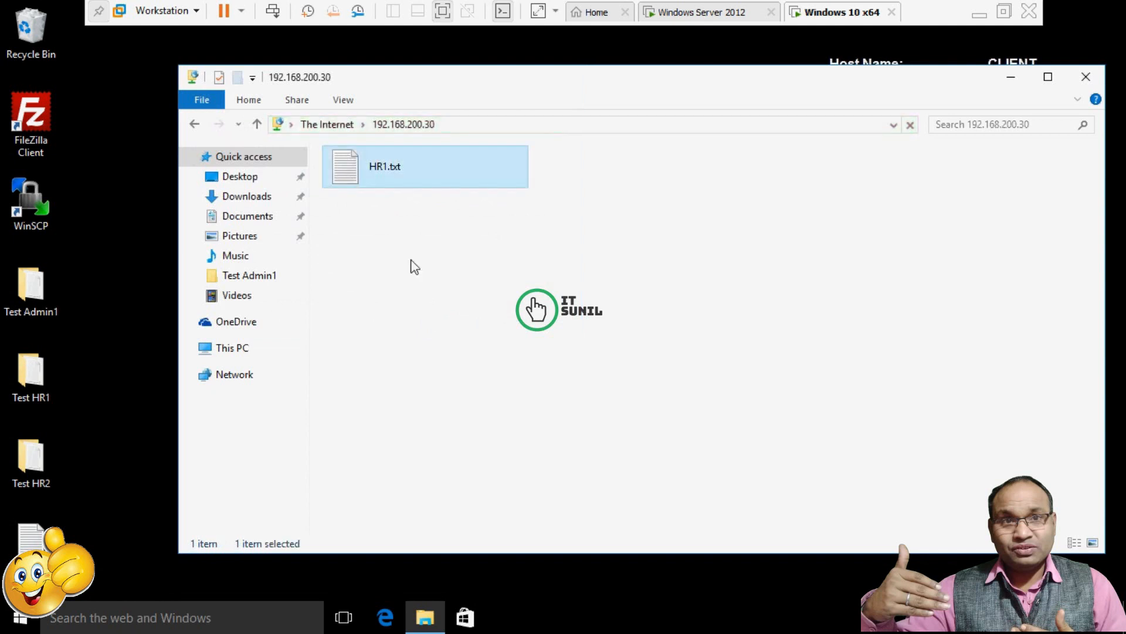
pyautogui.rightClick(365, 164)
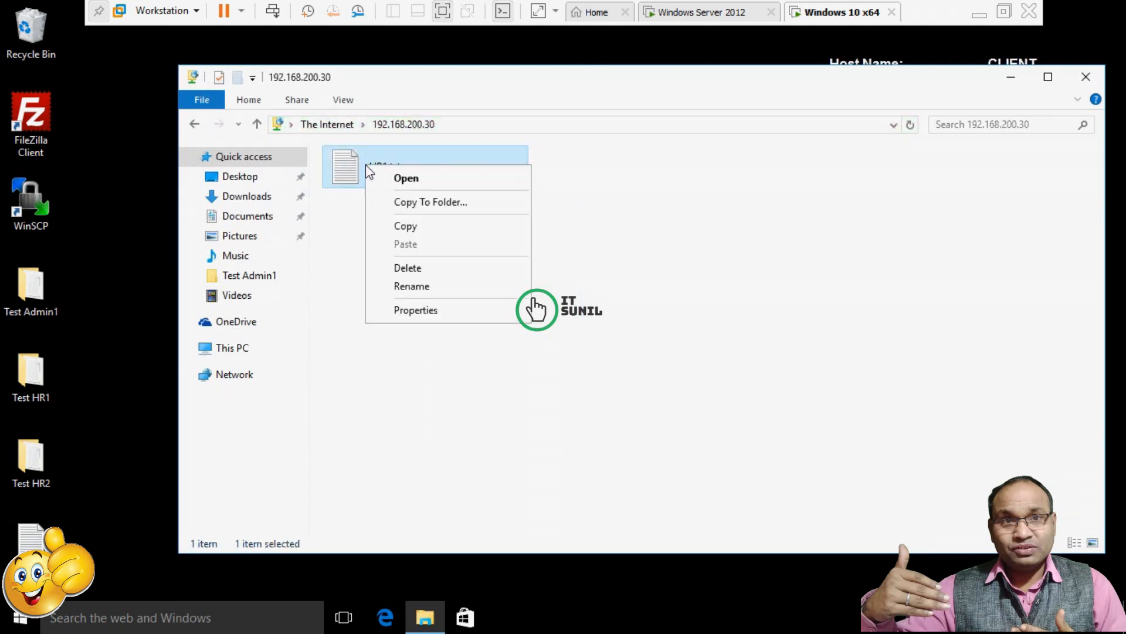
pyautogui.click(405, 224)
pyautogui.rightClick(97, 283)
pyautogui.click(126, 354)
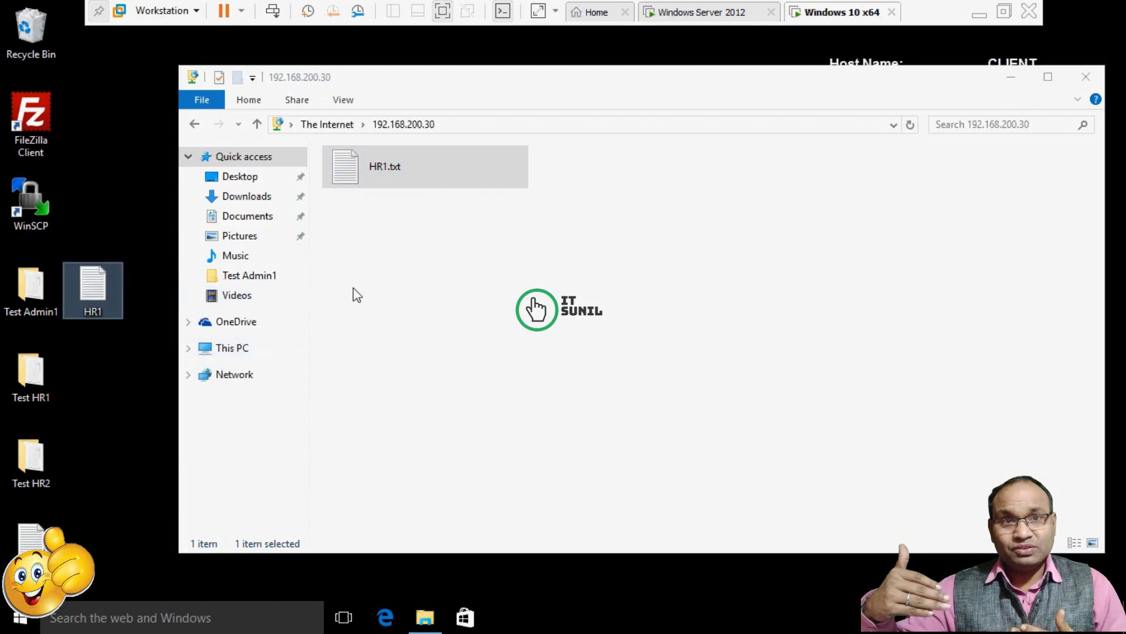
# Copy the Test HR1 desktop folder and paste it into the FTP share.
pyautogui.click(27, 392)
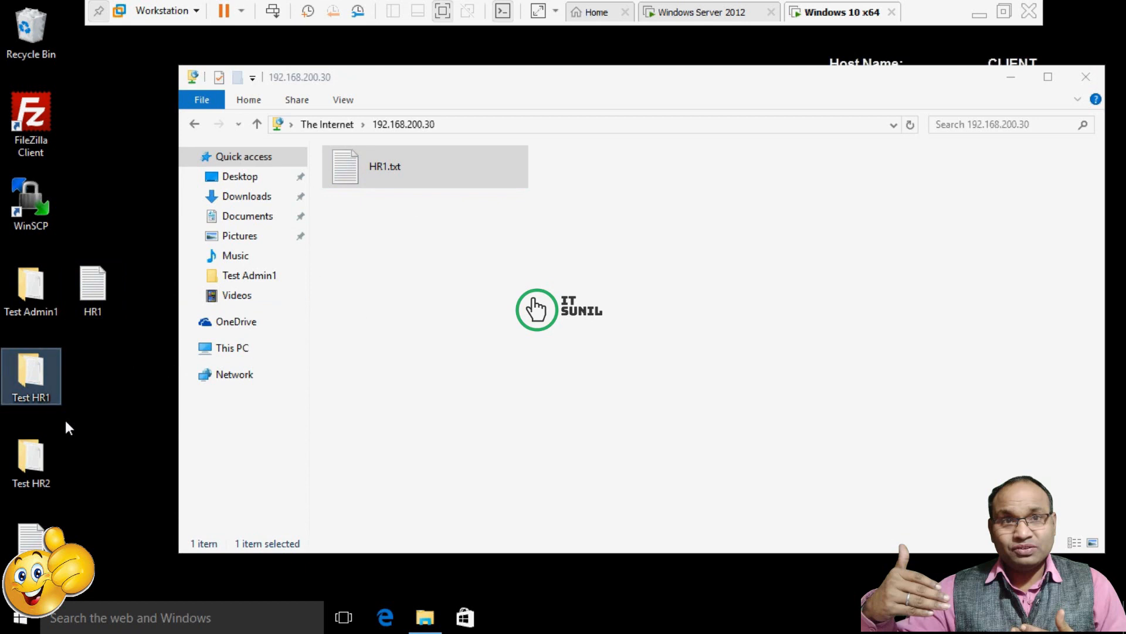
pyautogui.rightClick(43, 375)
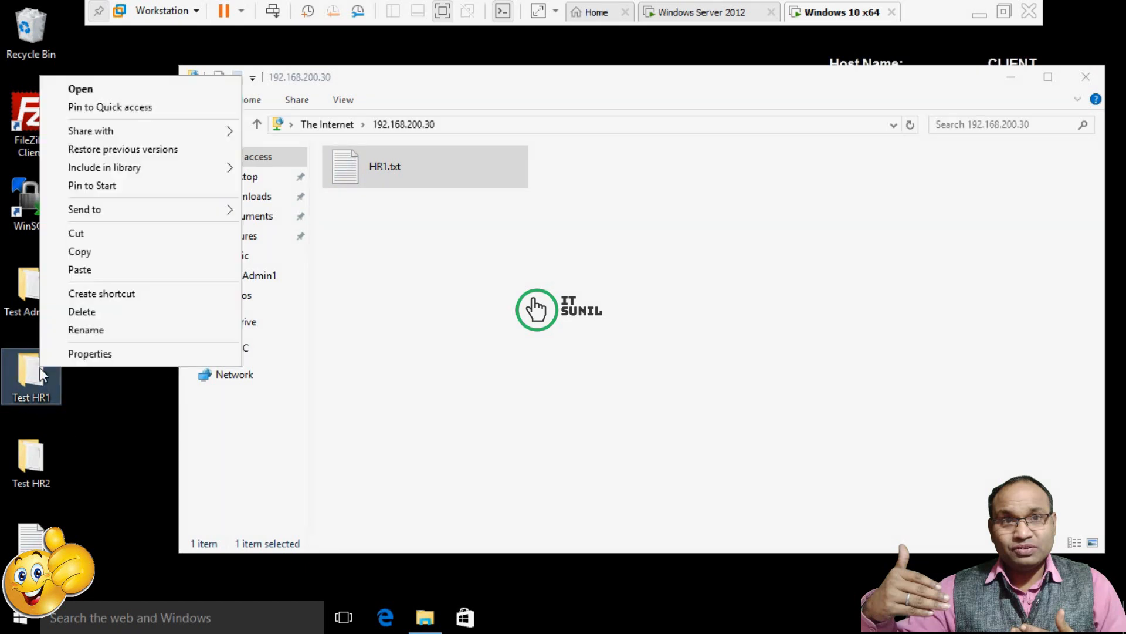
pyautogui.click(81, 251)
pyautogui.rightClick(619, 272)
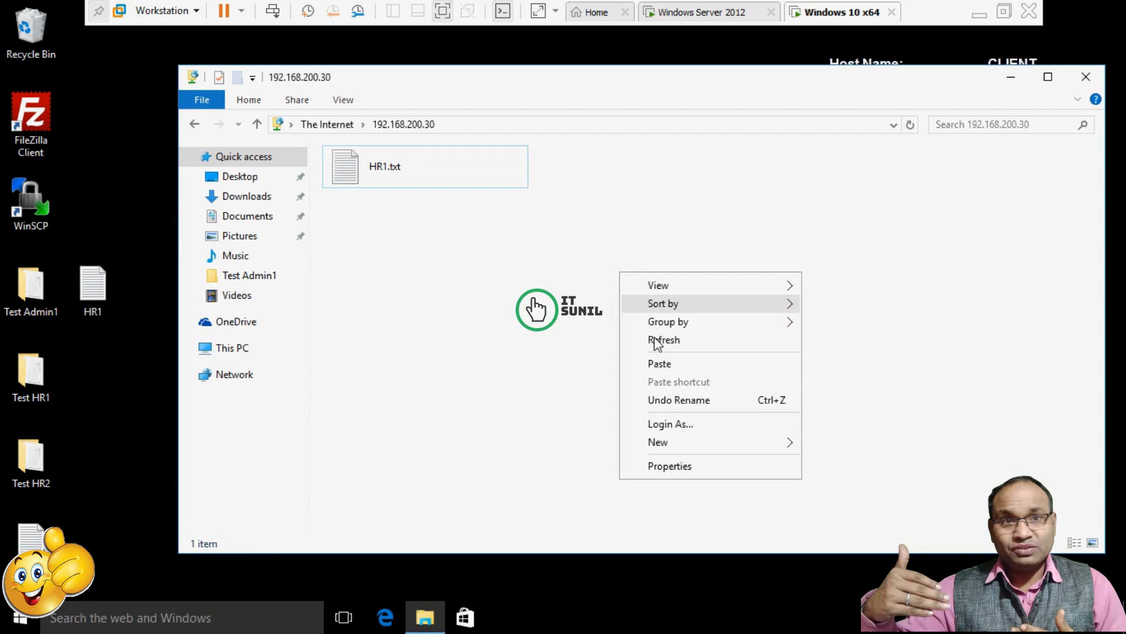
pyautogui.click(663, 366)
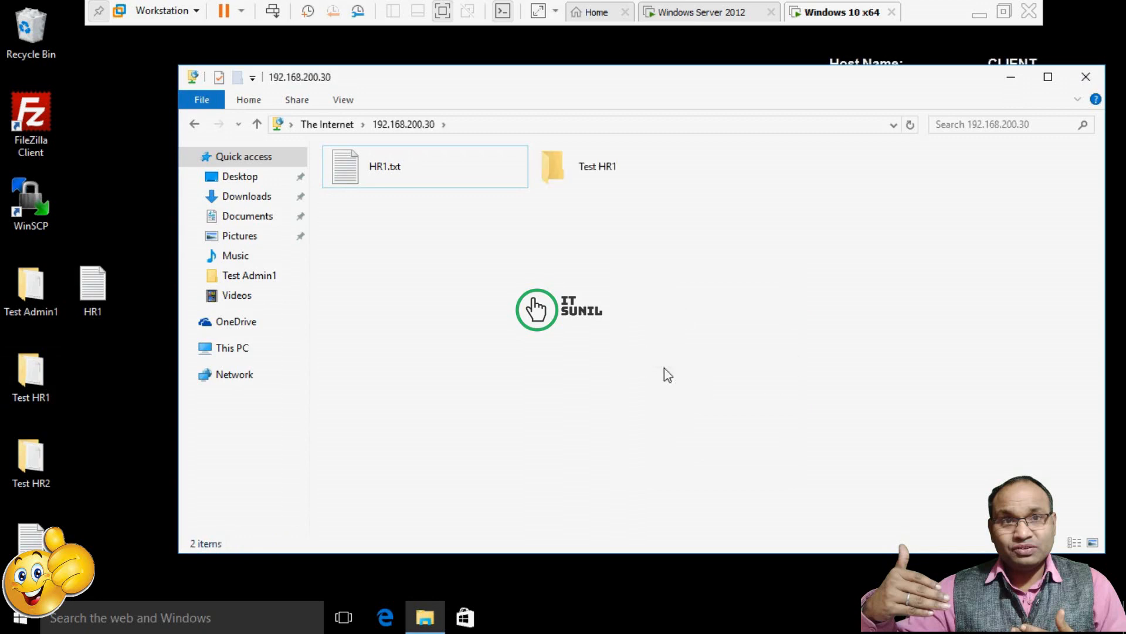
# Create a folder named New Folder in the FTP share, then close File Explorer.
pyautogui.rightClick(476, 289)
pyautogui.moveTo(610, 453)
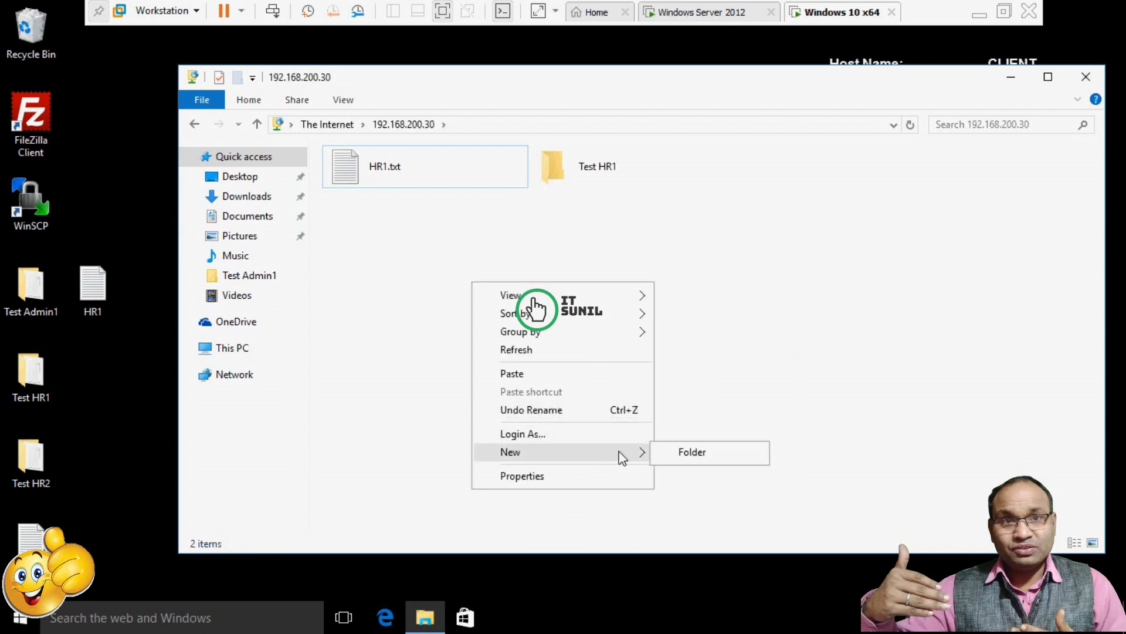
pyautogui.click(713, 455)
pyautogui.click(634, 340)
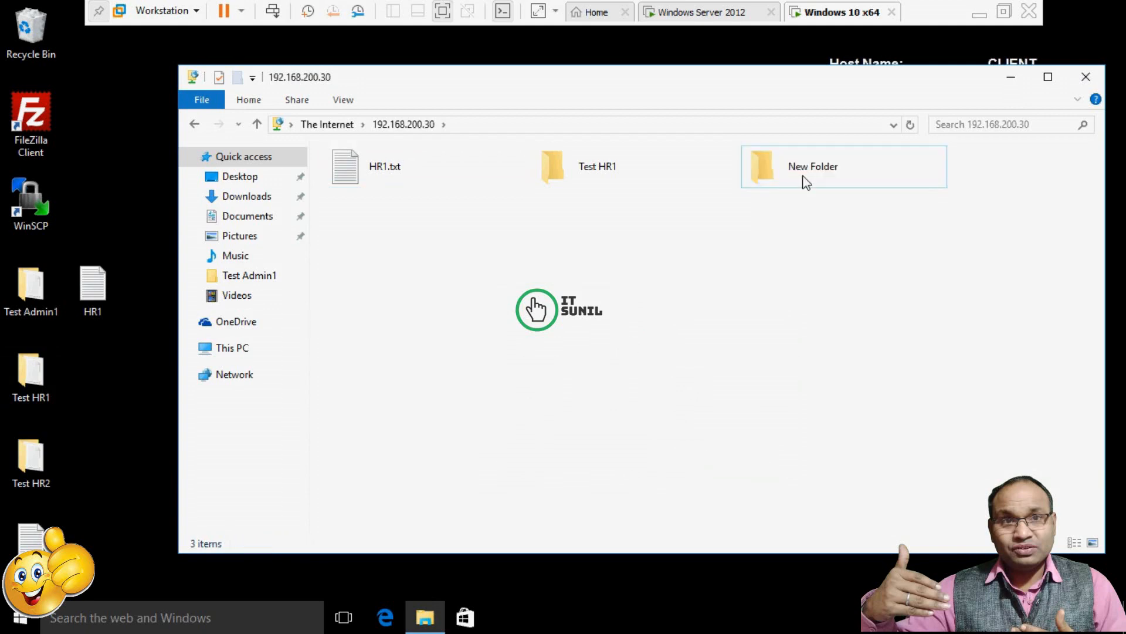
pyautogui.click(804, 181)
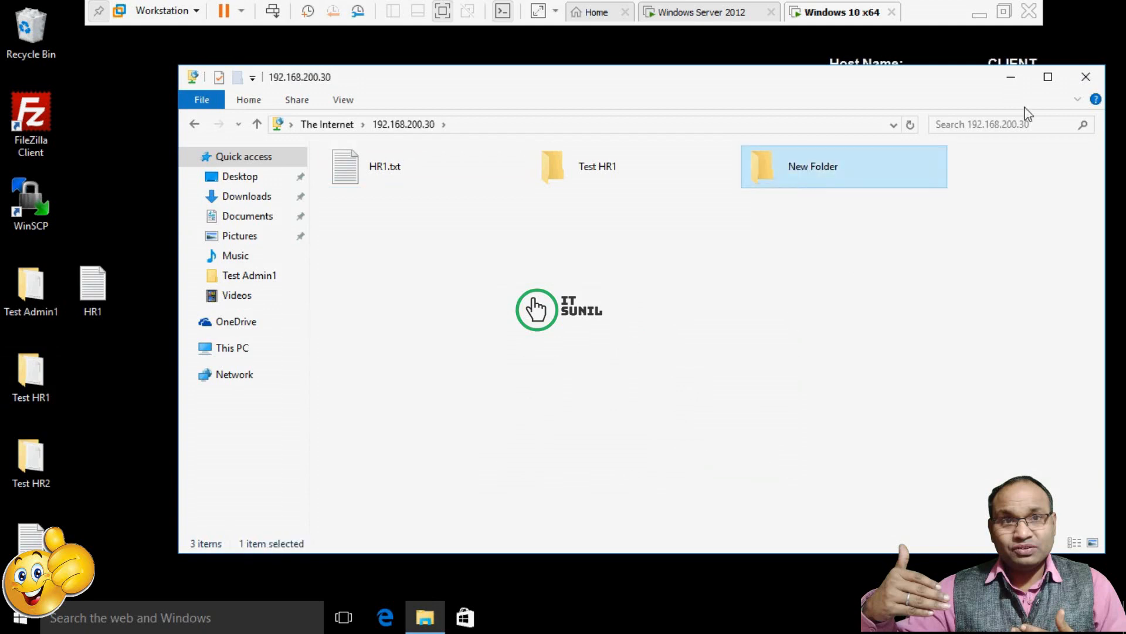
pyautogui.click(1085, 77)
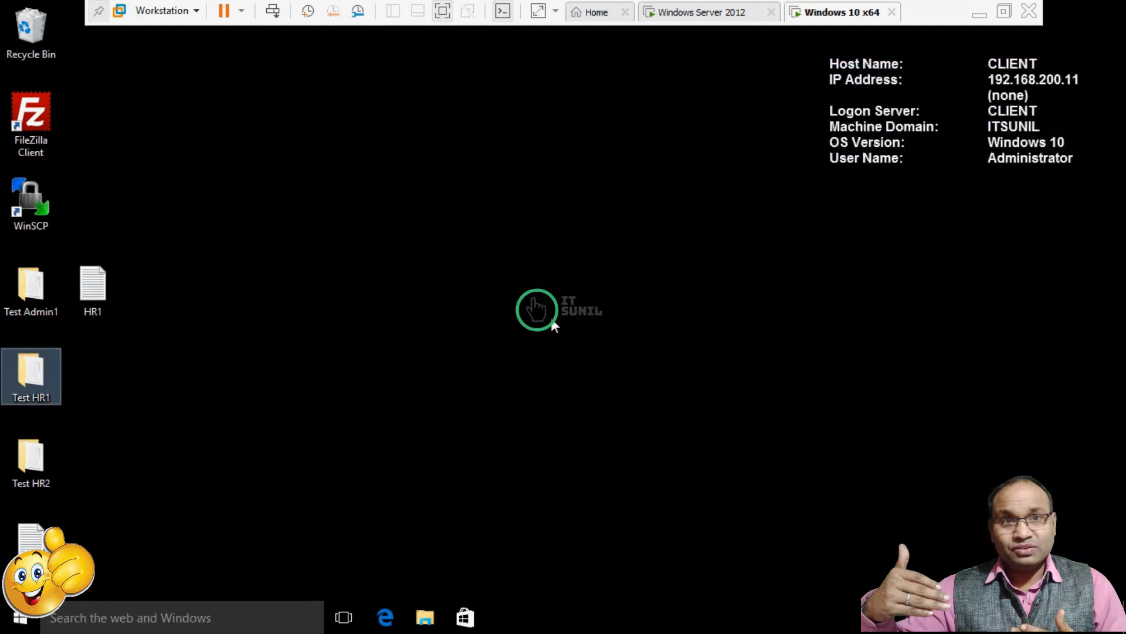
# Deselect the Test HR1 icon on the desktop.
pyautogui.click(283, 338)
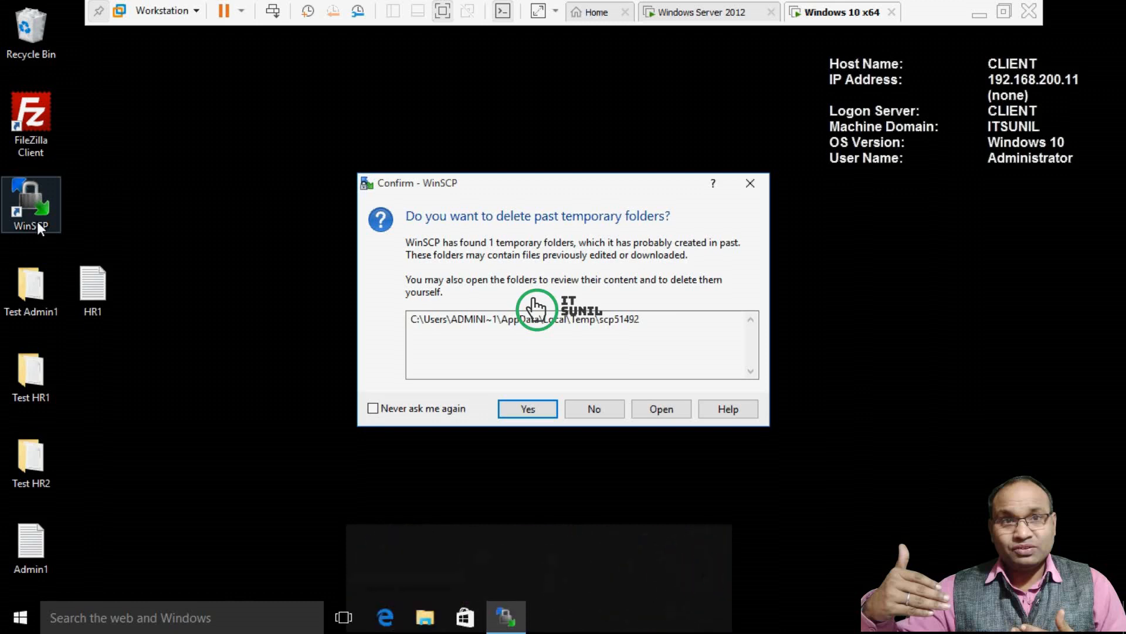
# Allow deleting the old temporary folder, then start a new WinSCP site using the FTP protocol.
pyautogui.click(533, 411)
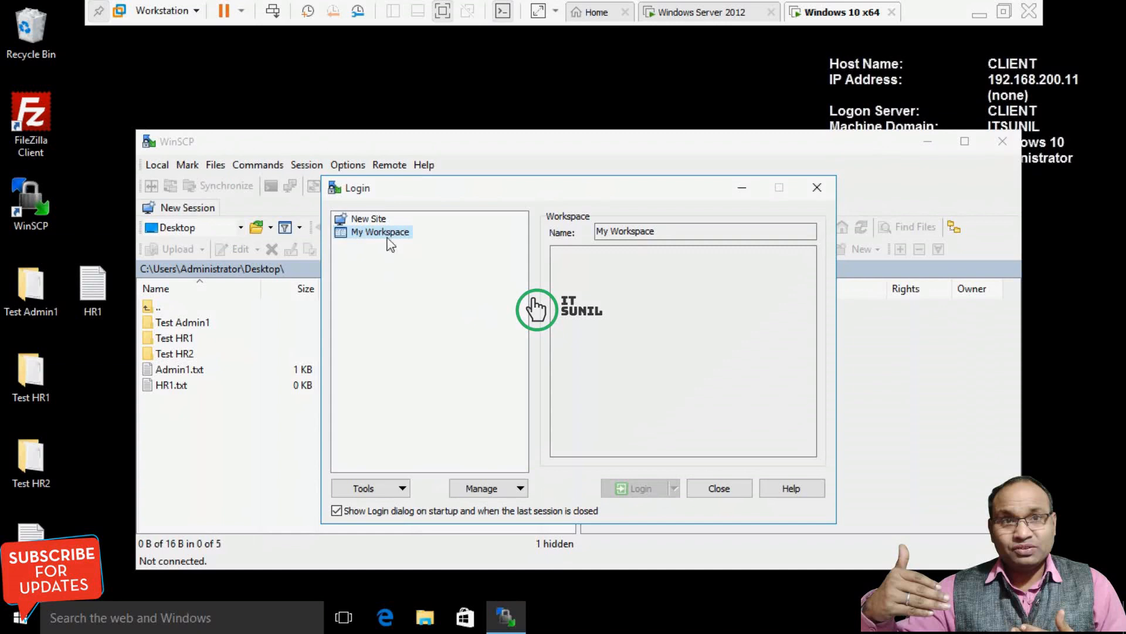
pyautogui.click(362, 222)
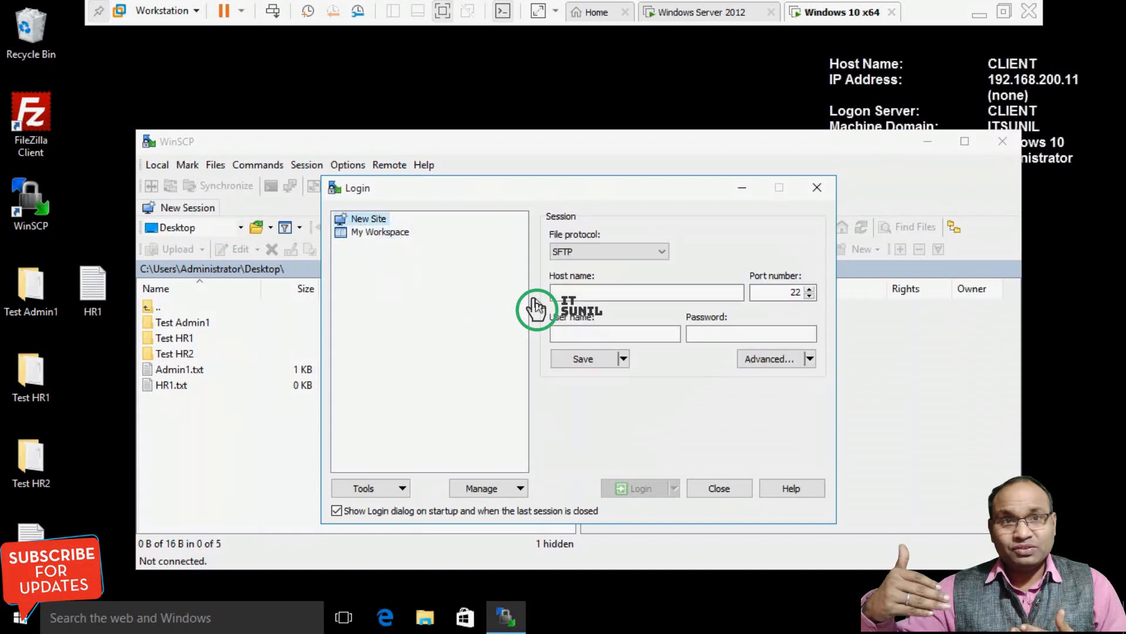
pyautogui.click(631, 254)
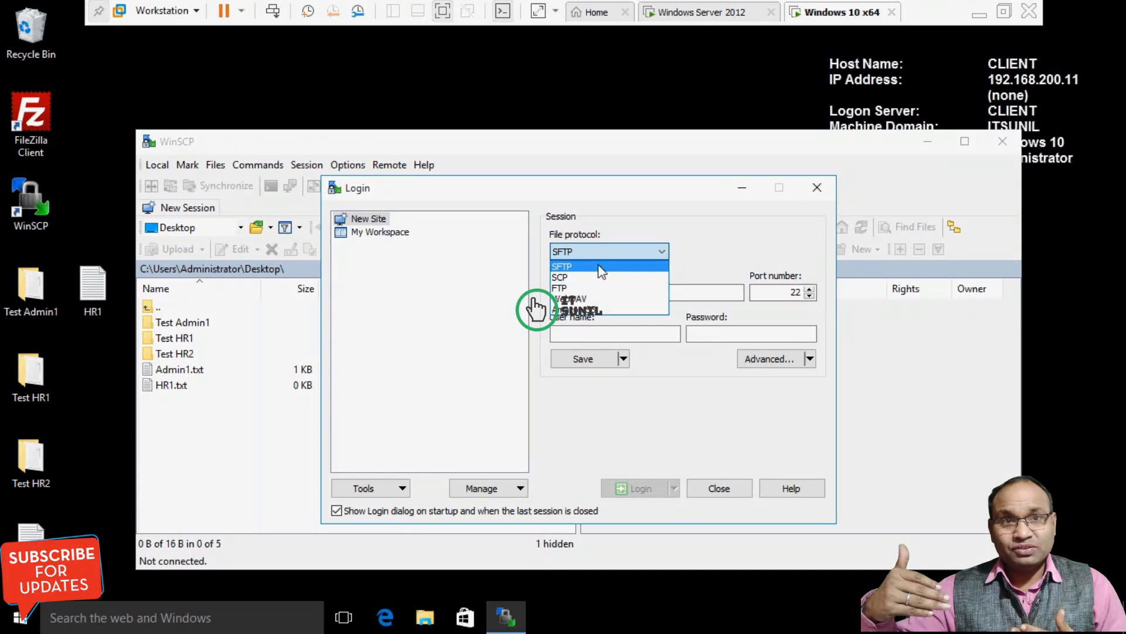
pyautogui.click(570, 288)
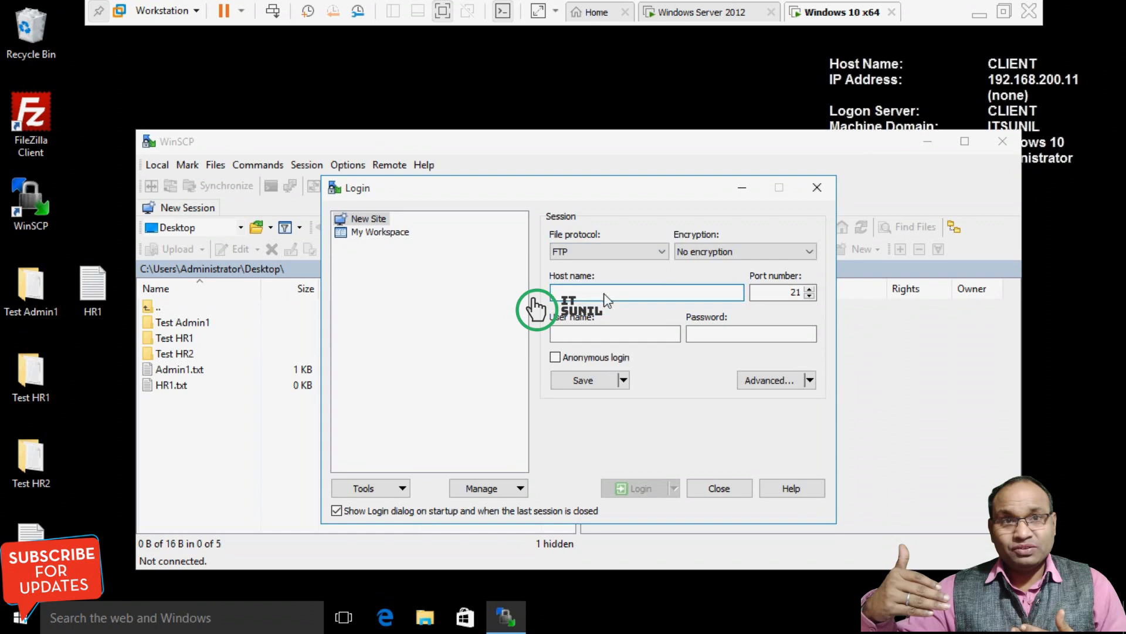
# Enter host 192.168.200.30 with the HR2 user's name and password, and log in.
pyautogui.write('192.16')
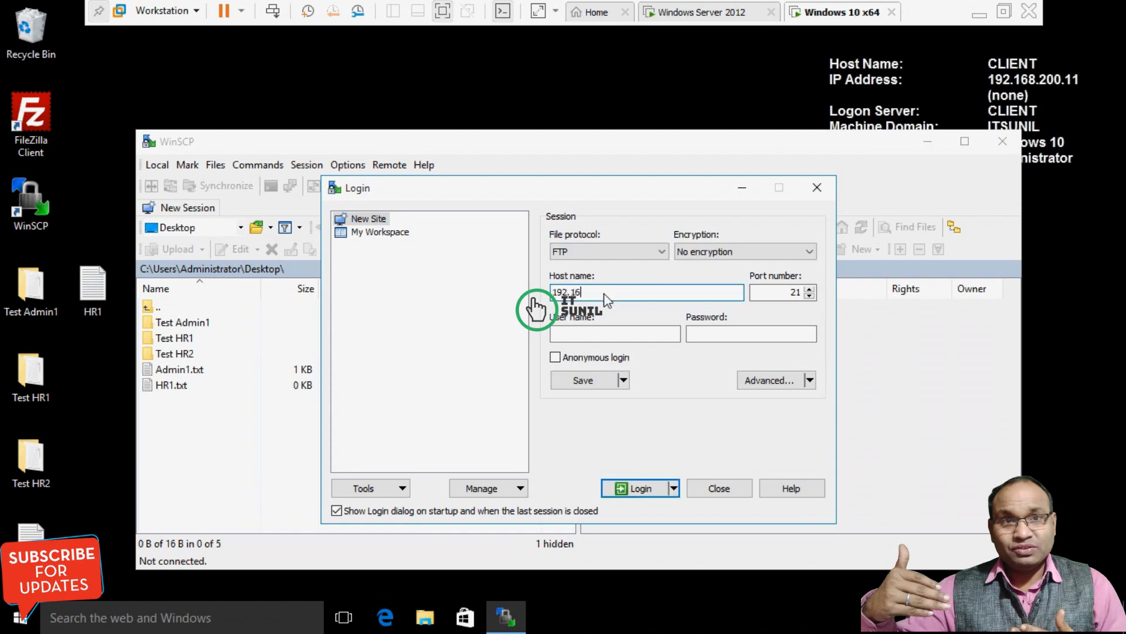
pyautogui.write('8.200.30')
pyautogui.click(594, 335)
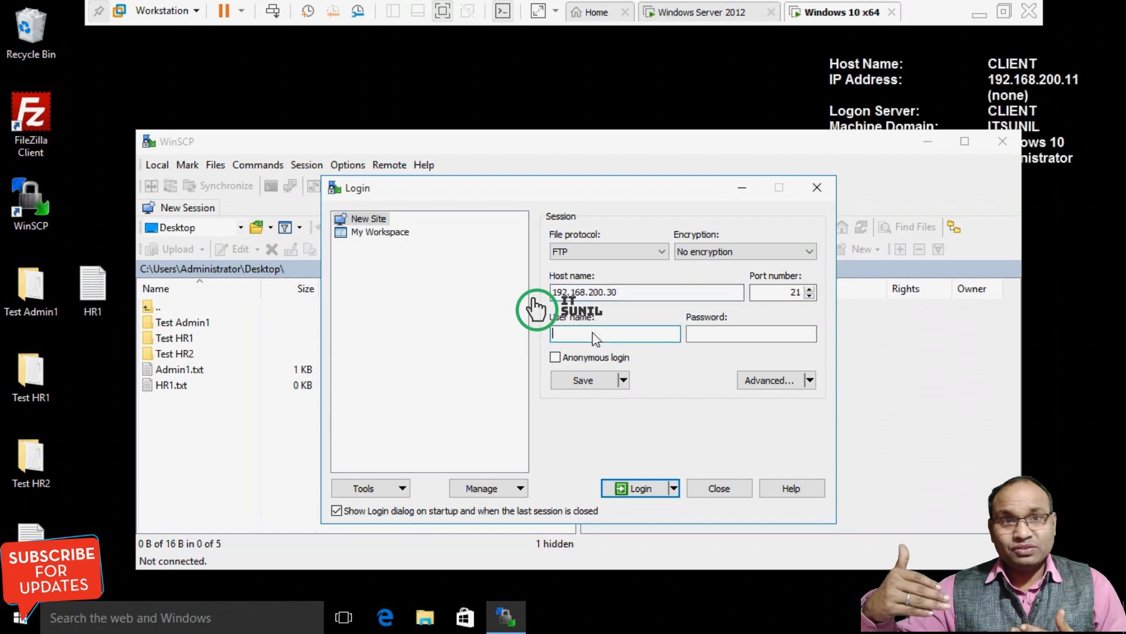
pyautogui.write('hr2')
pyautogui.click(724, 336)
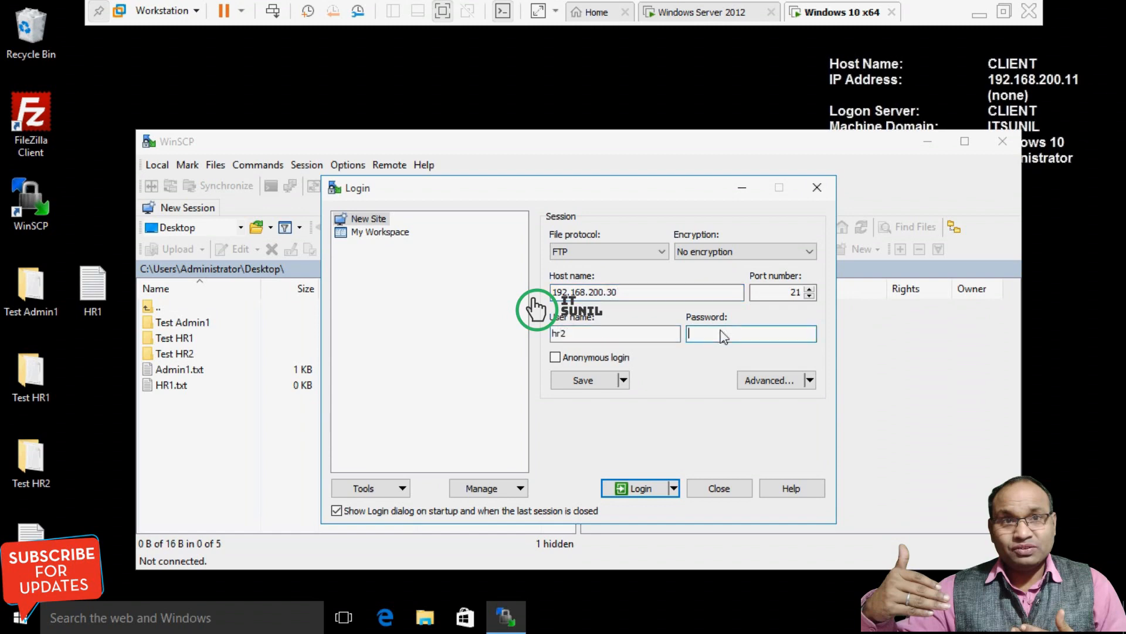
pyautogui.write('Pa$$w0rd')
pyautogui.click(641, 488)
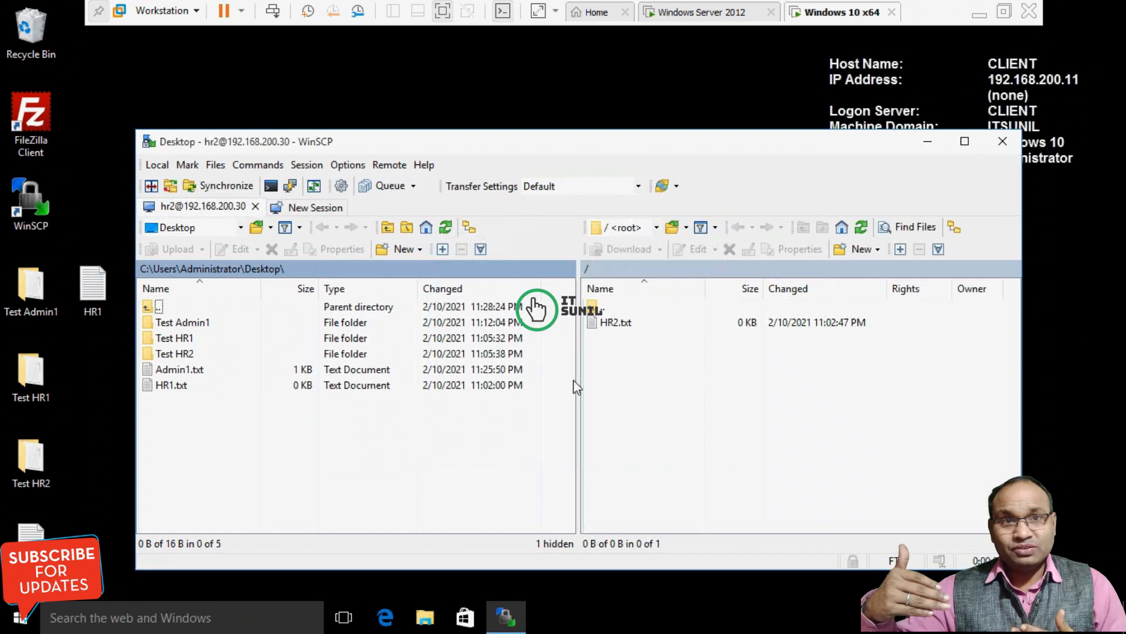
# Copy HR2.txt from the remote panel and paste it into the local Desktop folder, confirming the download.
pyautogui.rightClick(613, 330)
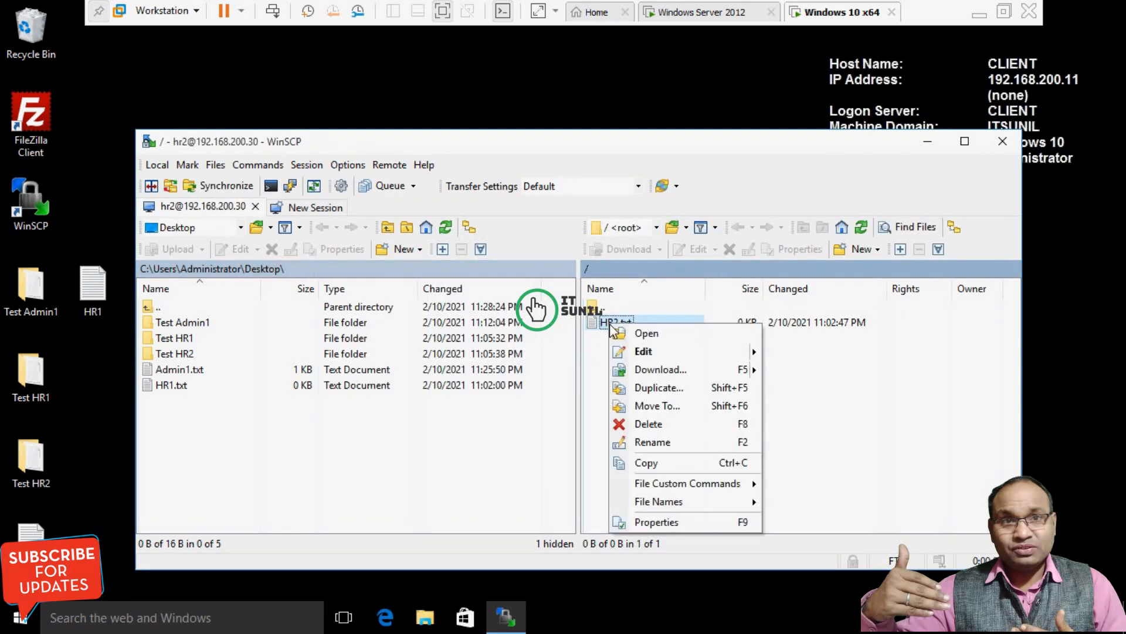
pyautogui.click(645, 464)
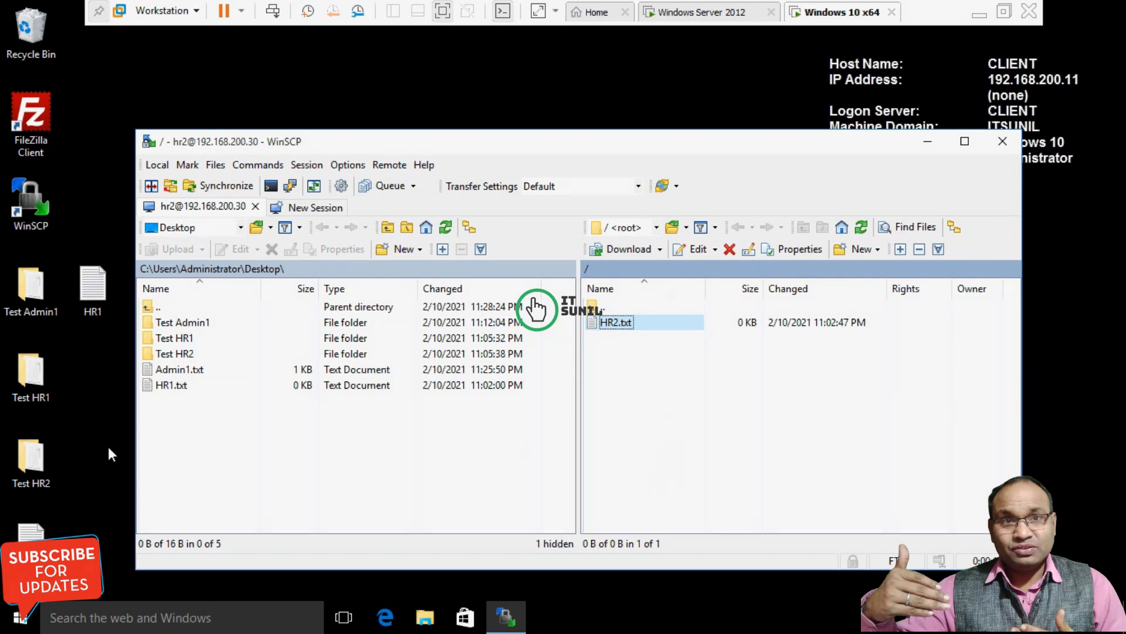
pyautogui.rightClick(202, 435)
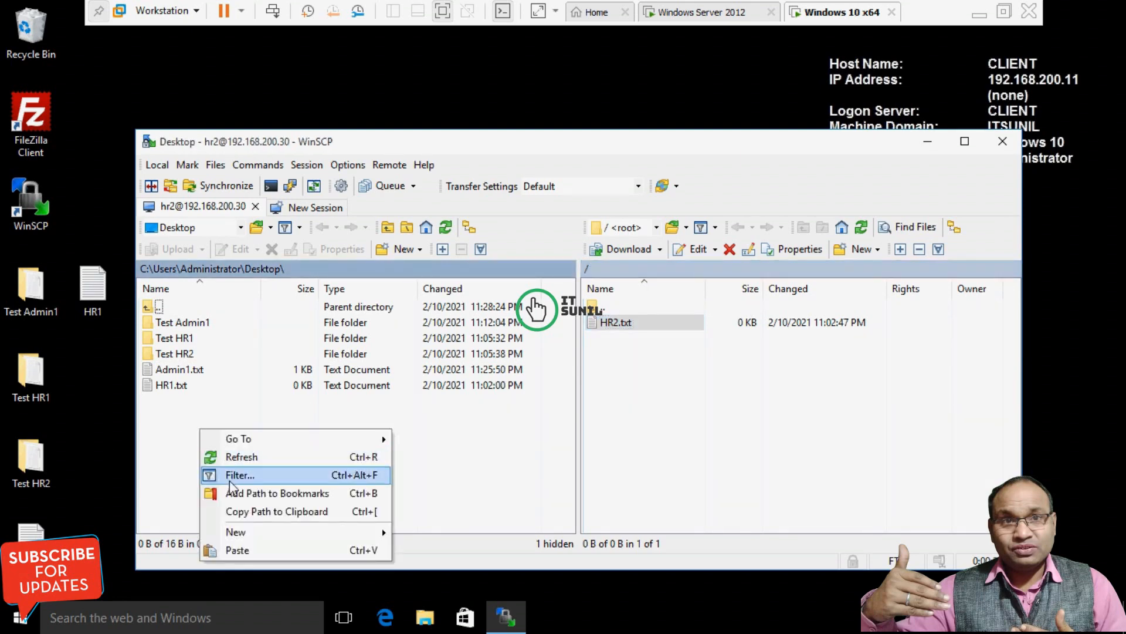
pyautogui.click(241, 550)
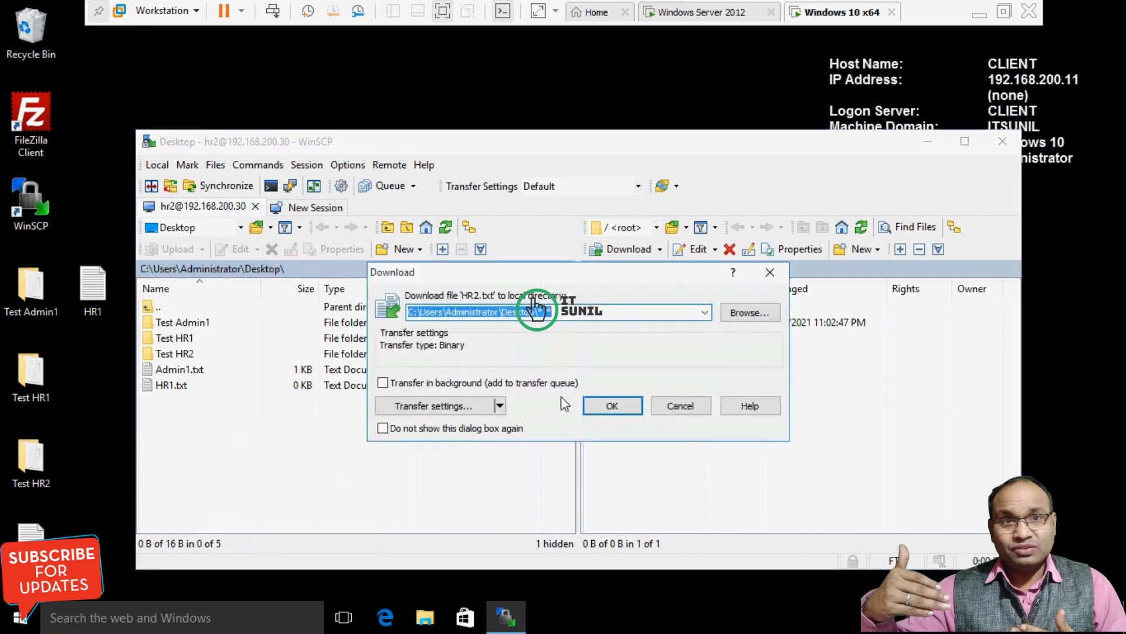
pyautogui.click(607, 409)
pyautogui.click(176, 401)
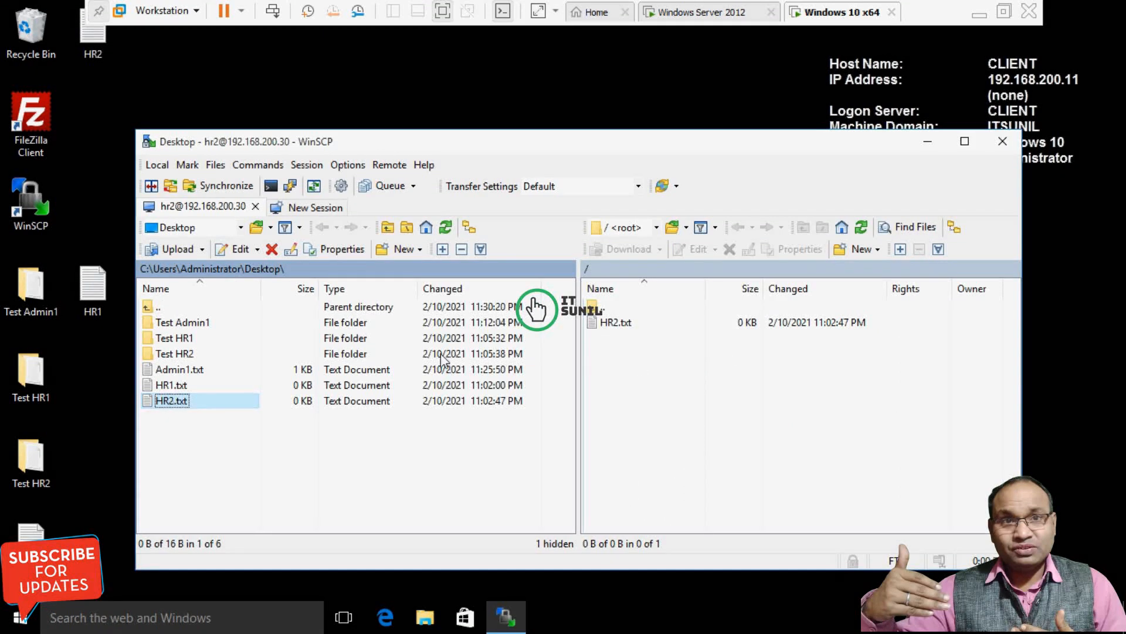
# Upload the local Test HR2 folder to the server root, confirming with OK.
pyautogui.rightClick(191, 352)
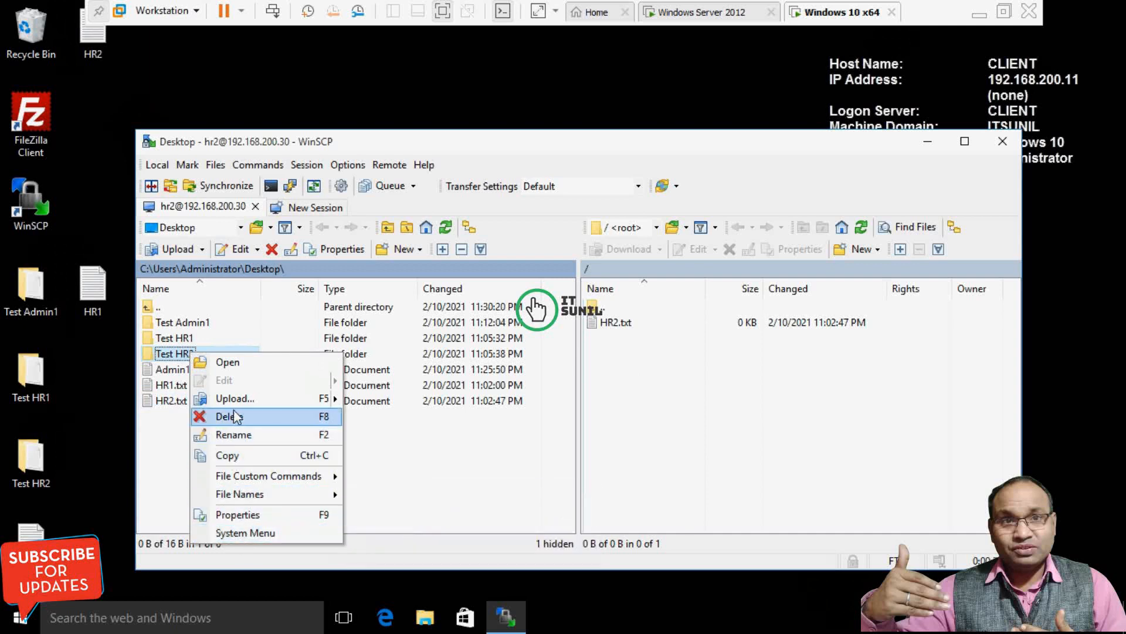
pyautogui.moveTo(236, 400)
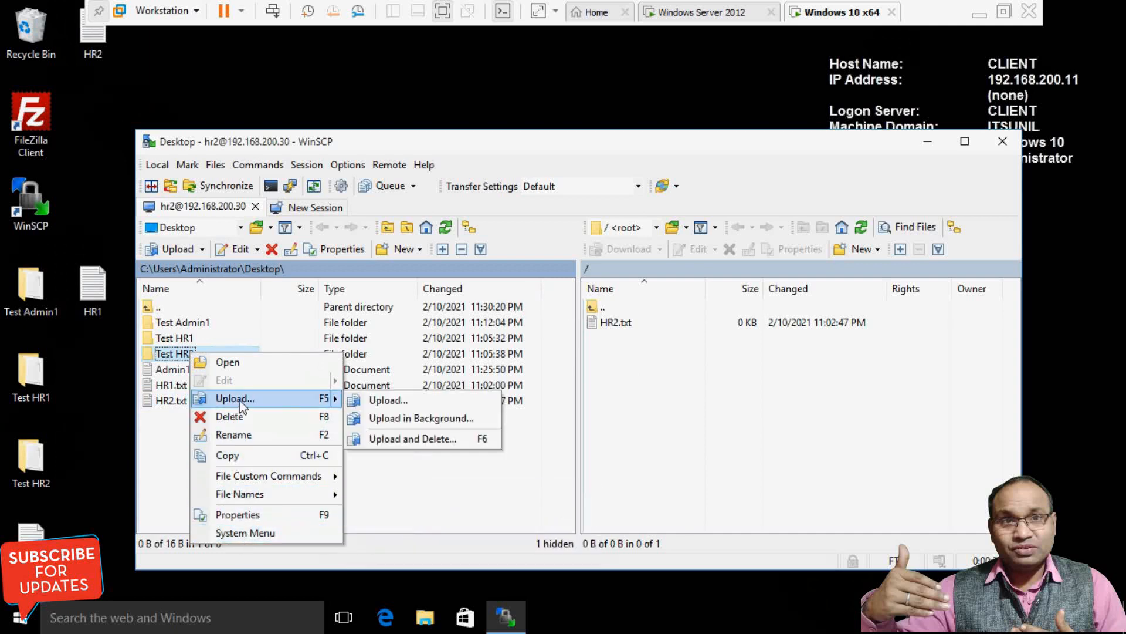
pyautogui.click(379, 400)
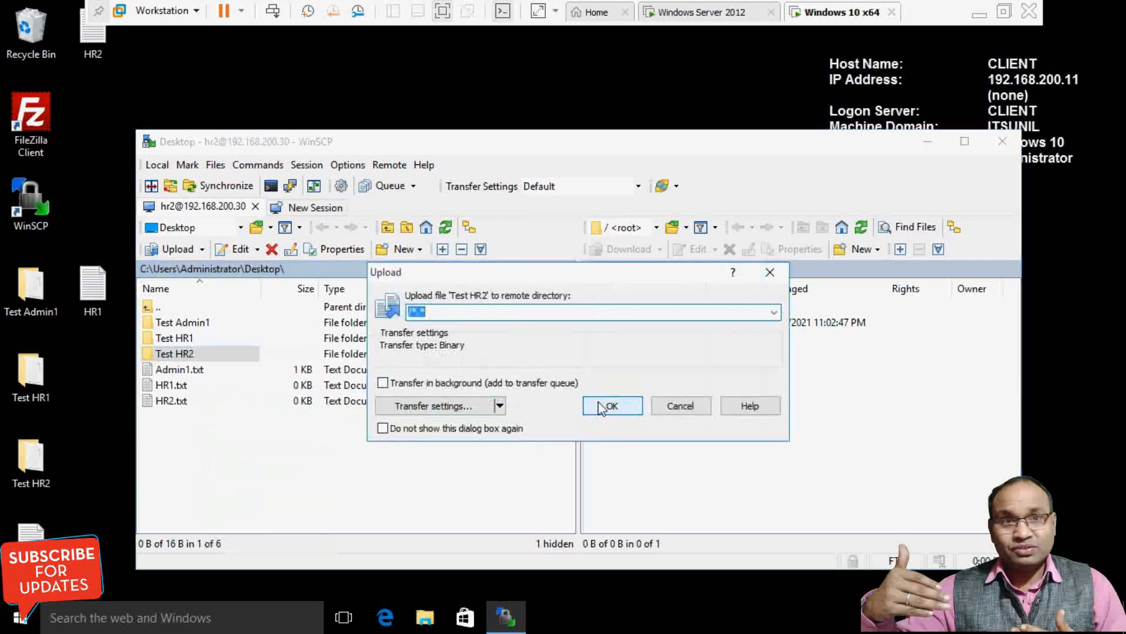
pyautogui.click(617, 410)
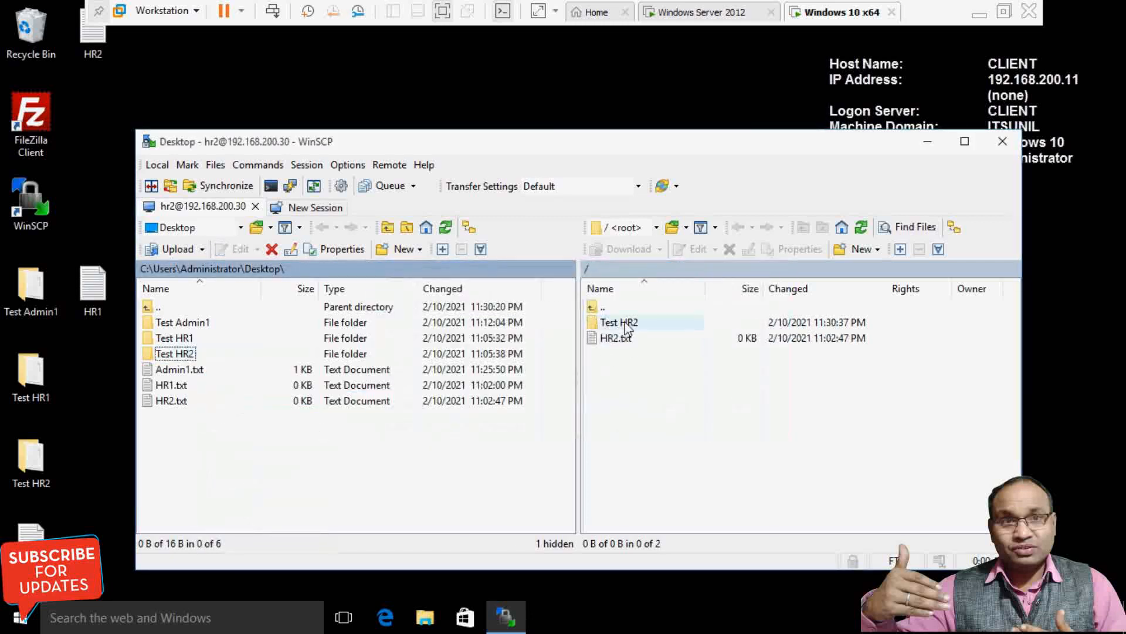
pyautogui.click(649, 425)
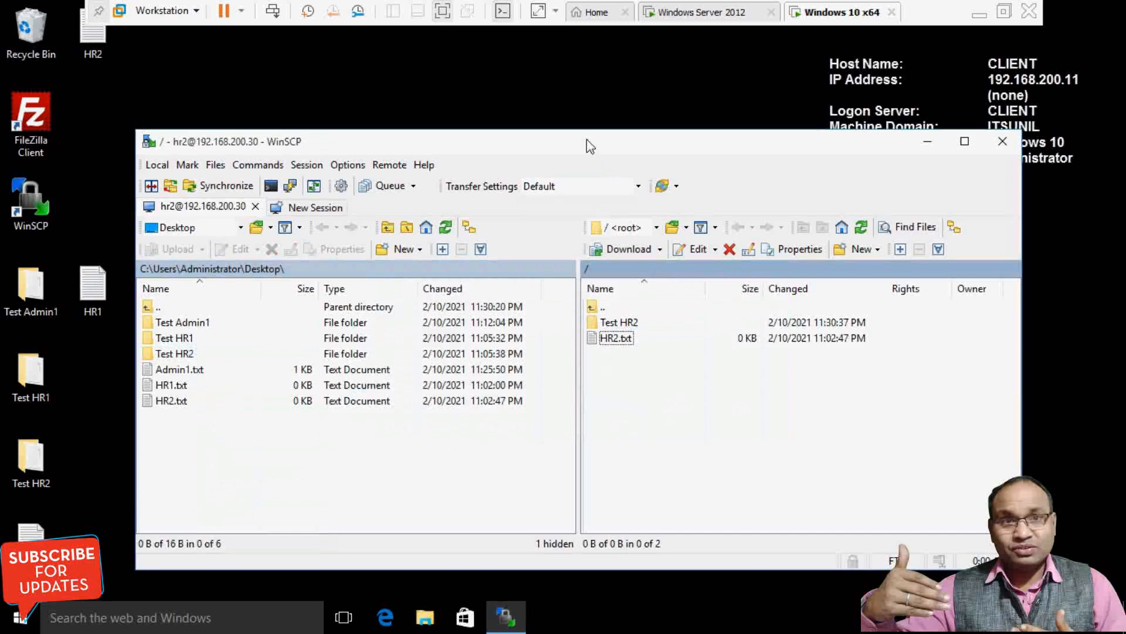
pyautogui.moveTo(599, 146); pyautogui.dragTo(568, 104)
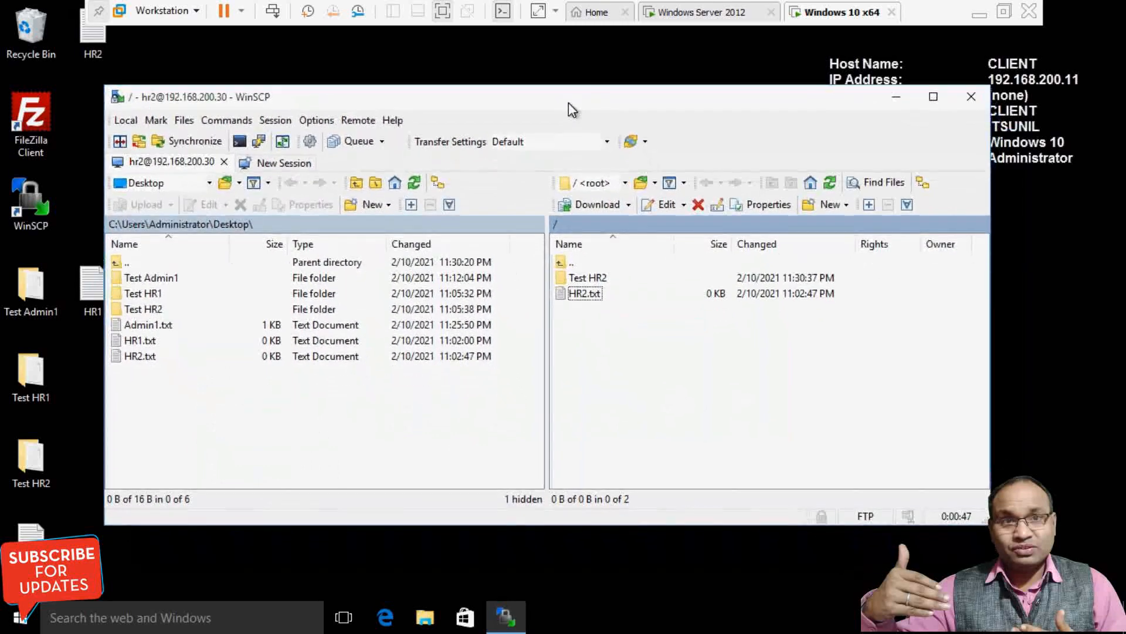